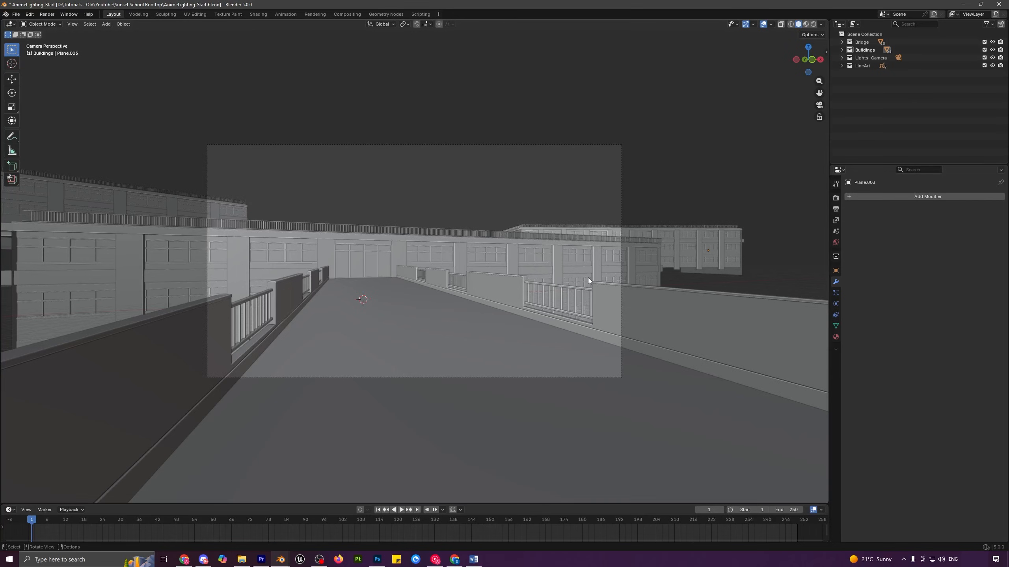
Step: Switch the viewport to rendered shading, then add a Sun light and raise it above the buildings right of the walkway
{"action": "left_click", "coordinate": [813, 25]}
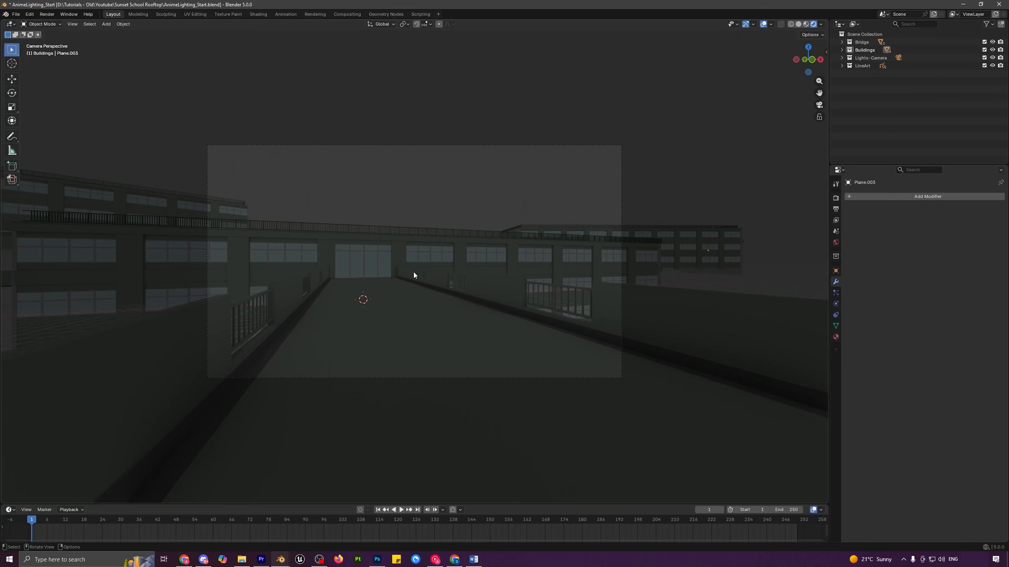
{"action": "key", "text": "shift+a"}
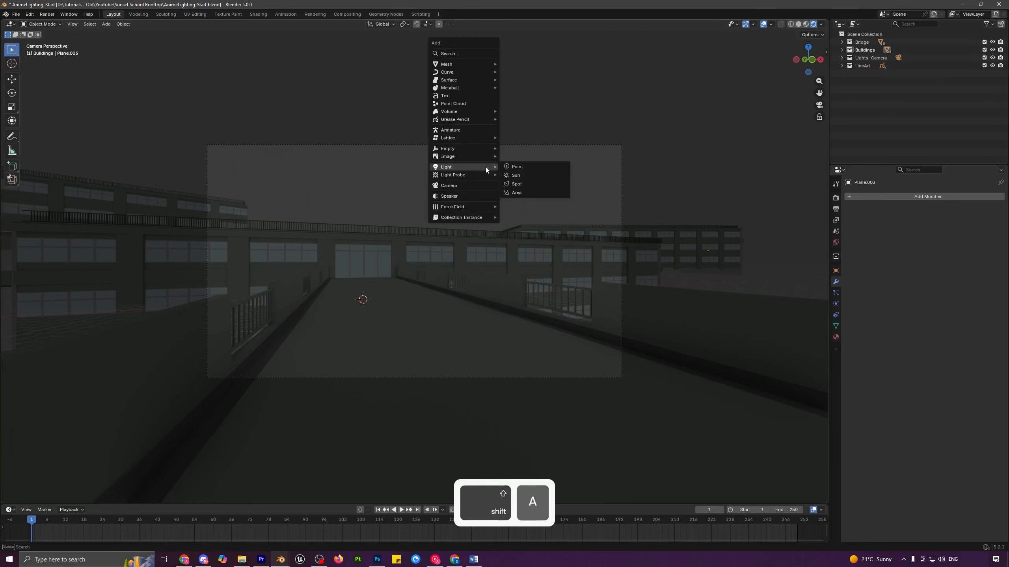
{"action": "mouse_move", "coordinate": [441, 167]}
{"action": "left_click", "coordinate": [517, 176]}
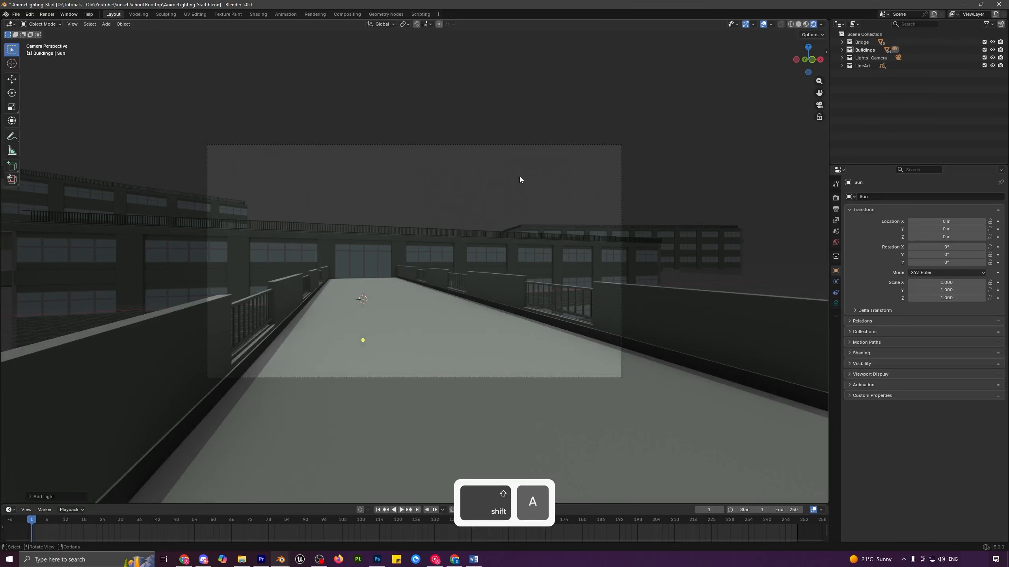
{"action": "key", "text": "g"}
{"action": "left_click", "coordinate": [599, 178]}
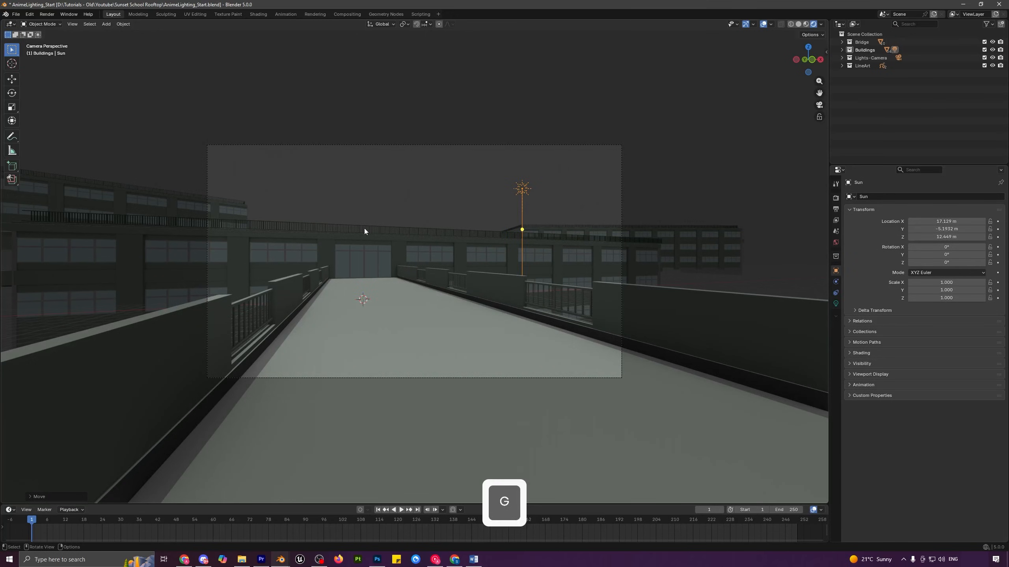
Step: Set the render engine to Cycles on GPU Compute, and enable viewport denoising and the render region
{"action": "left_click", "coordinate": [836, 197]}
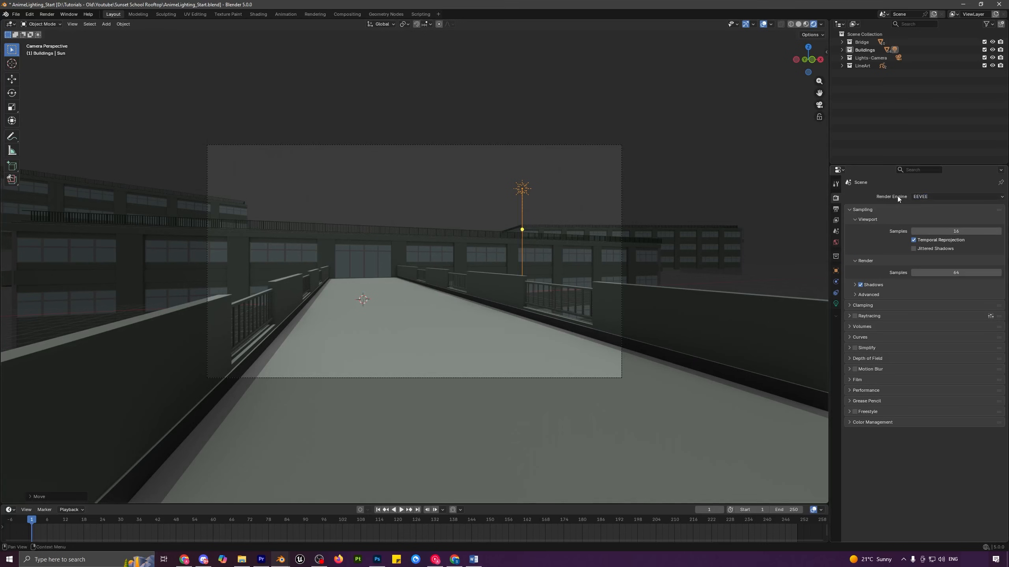
{"action": "left_click", "coordinate": [932, 196]}
{"action": "left_click", "coordinate": [928, 222]}
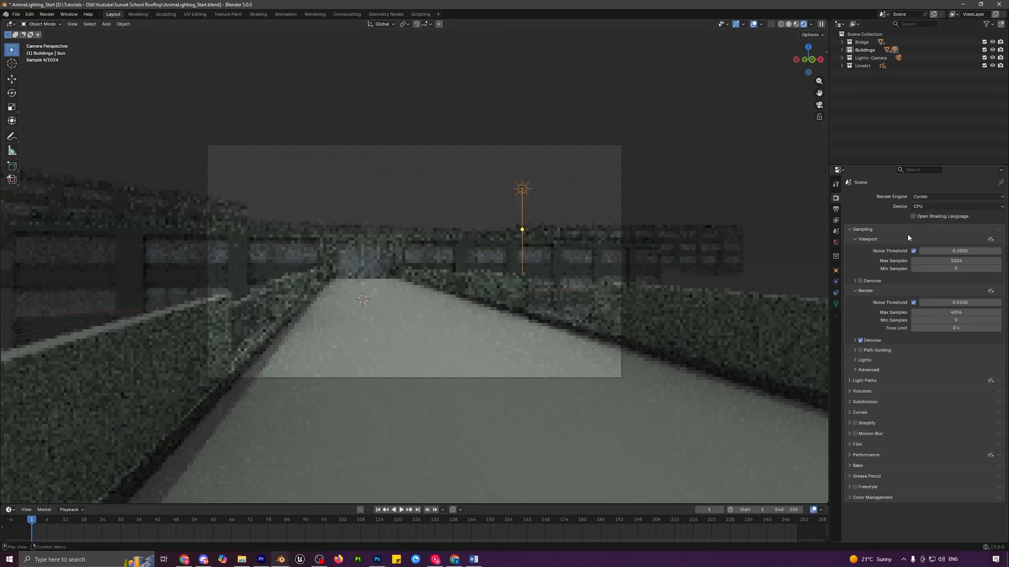
{"action": "left_click", "coordinate": [930, 207]}
{"action": "left_click", "coordinate": [929, 224]}
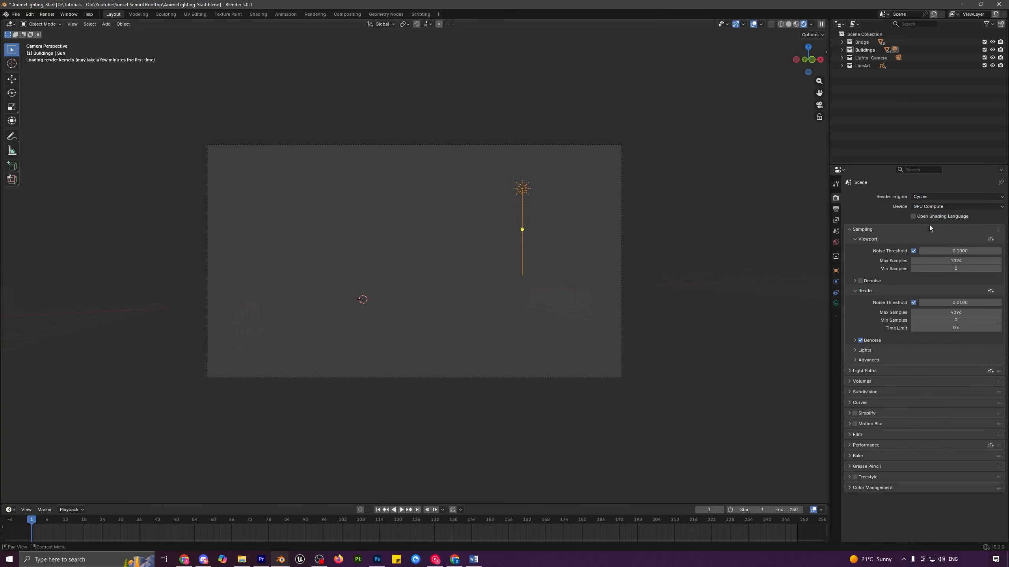
{"action": "left_click", "coordinate": [860, 281]}
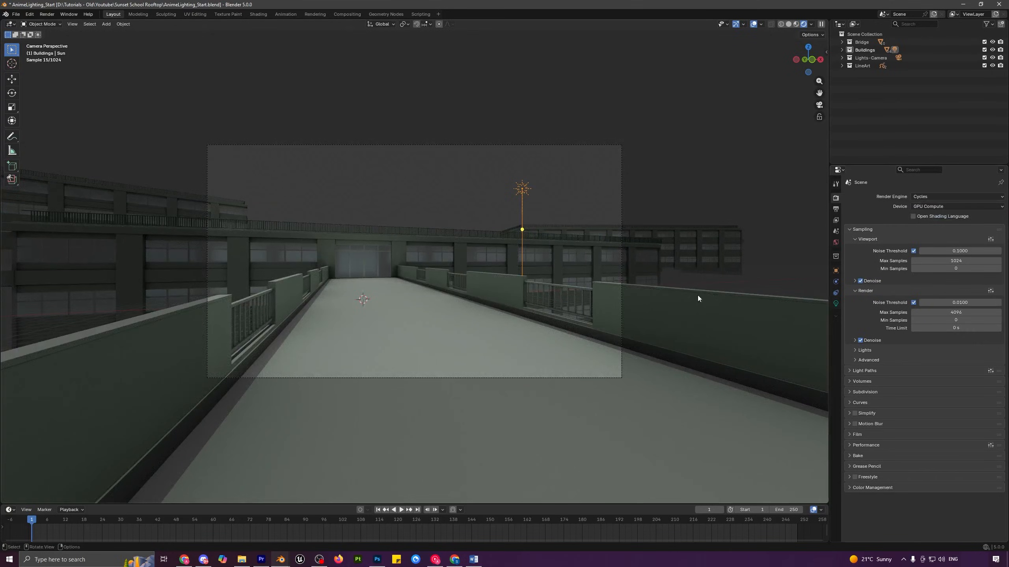
{"action": "left_click", "coordinate": [836, 210]}
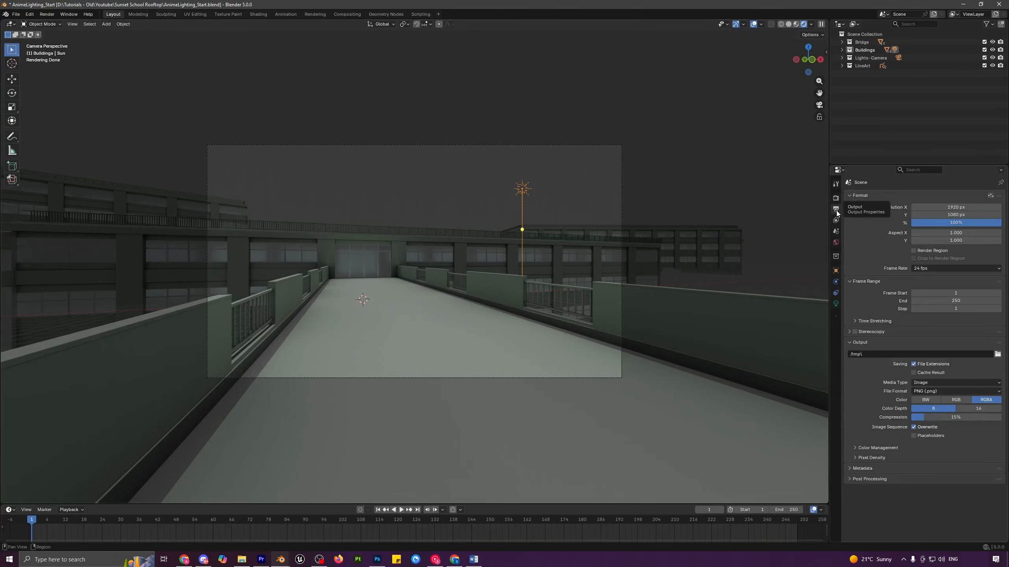
{"action": "left_click", "coordinate": [924, 249]}
Step: Reposition the Sun light nearer the right edge of the camera frame, just above the roofline
{"action": "key", "text": "g"}
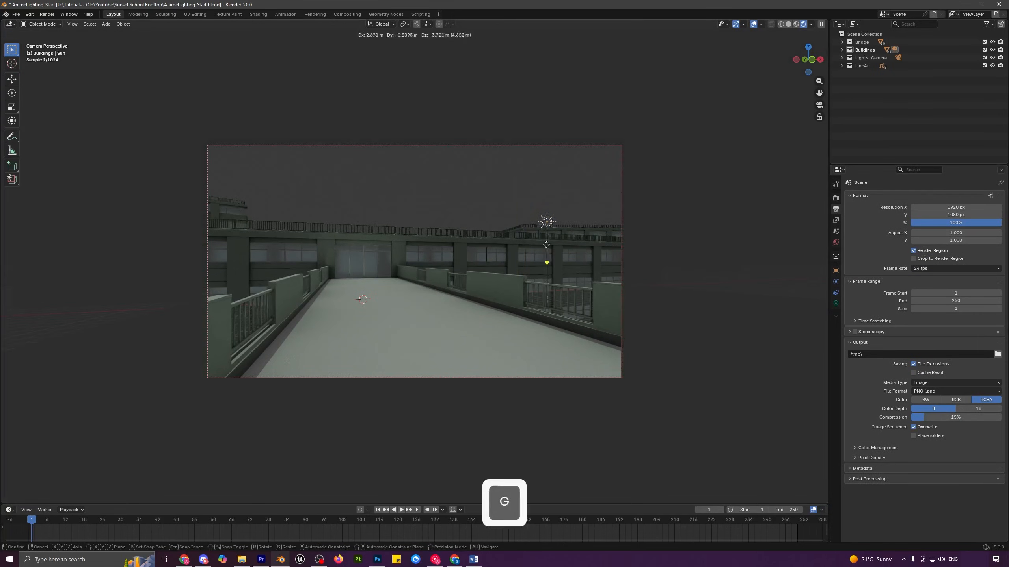
{"action": "left_click", "coordinate": [565, 242]}
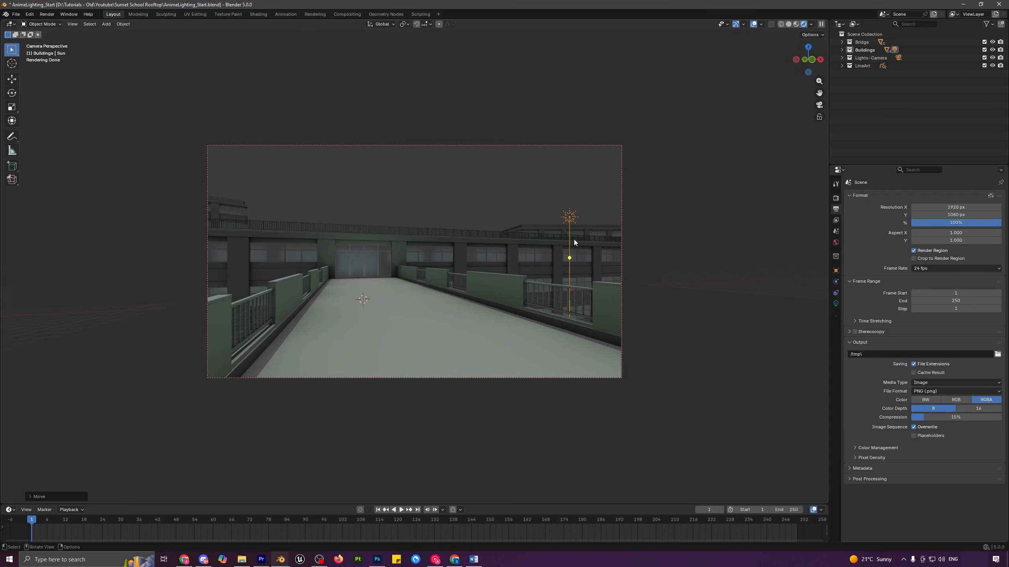
{"action": "key", "text": "g"}
{"action": "left_click", "coordinate": [582, 223]}
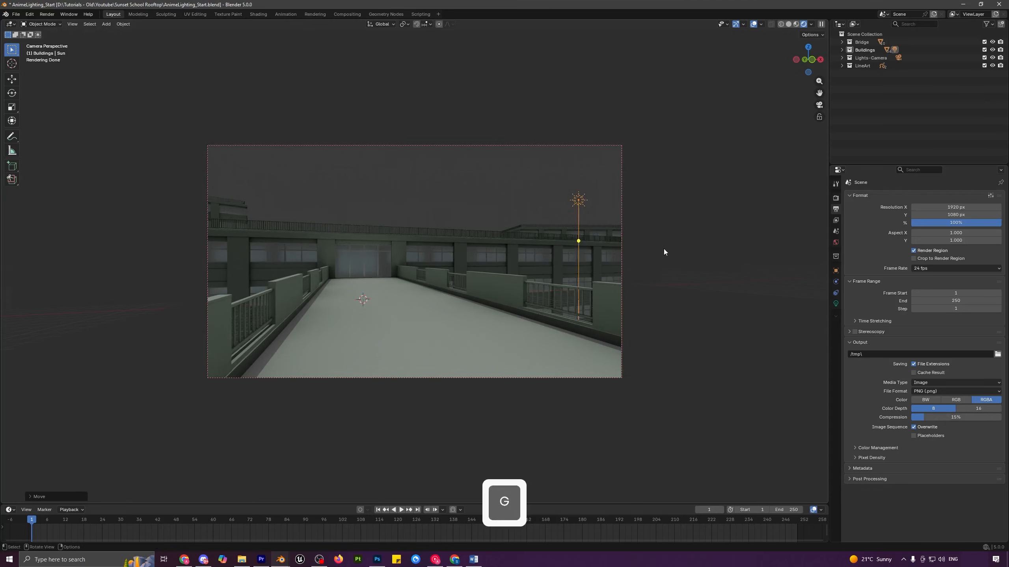
{"action": "key", "text": "r"}
{"action": "key", "text": "x"}
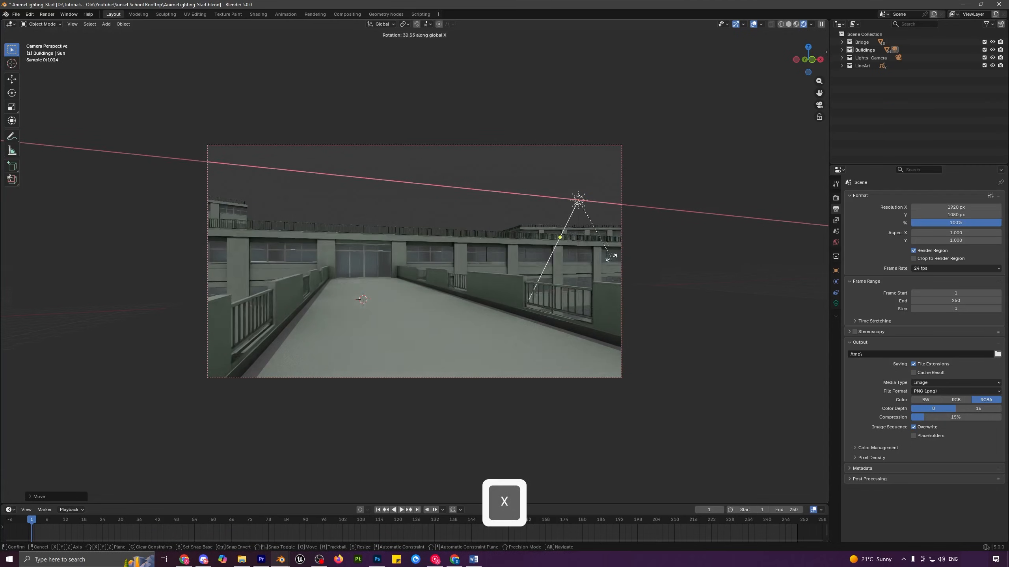
{"action": "left_click", "coordinate": [599, 261]}
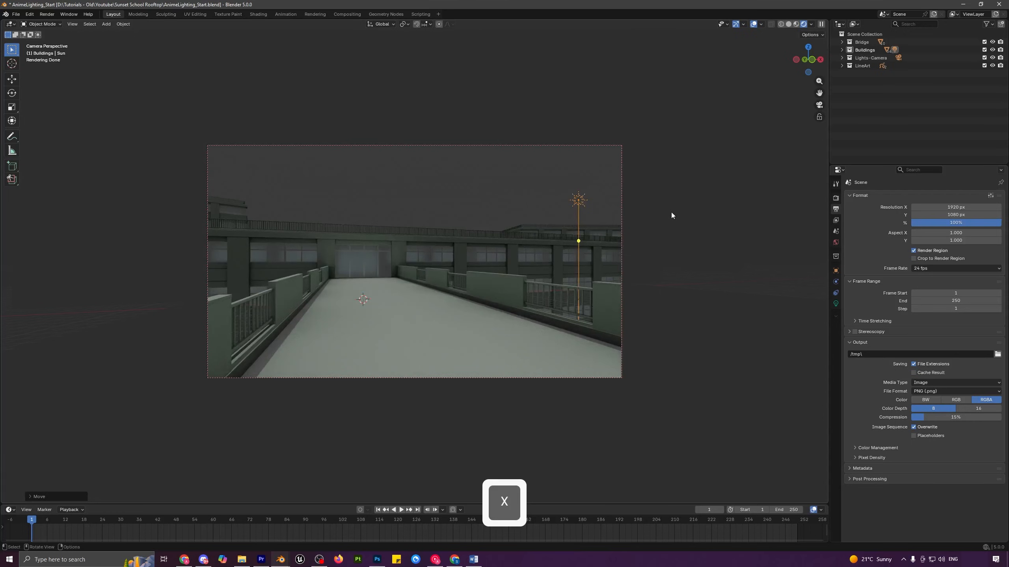
Step: Show the transform values and rotate the Sun light about 51.3° around the global X axis
{"action": "key", "text": "n"}
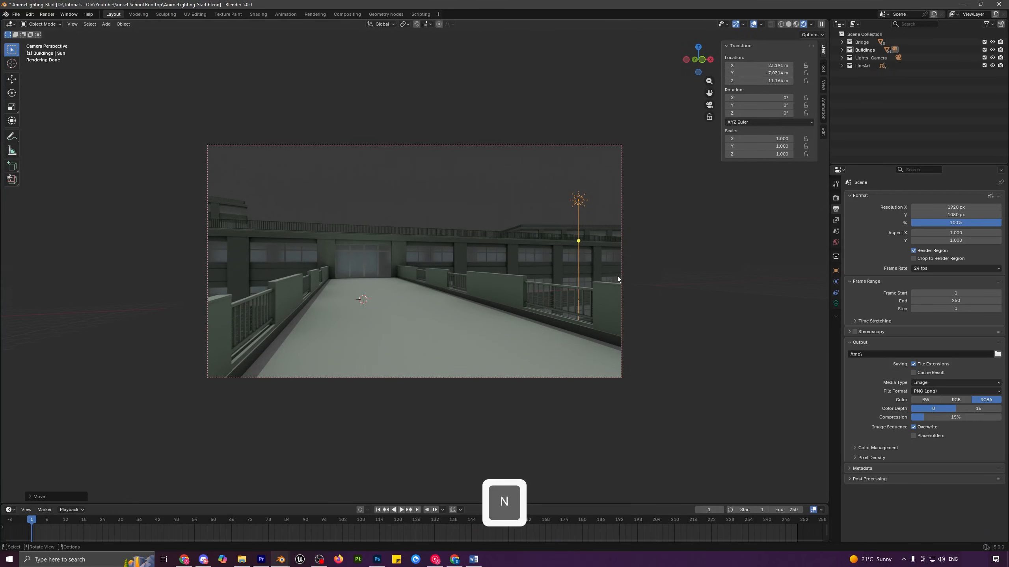
{"action": "key", "text": "r"}
{"action": "key", "text": "x"}
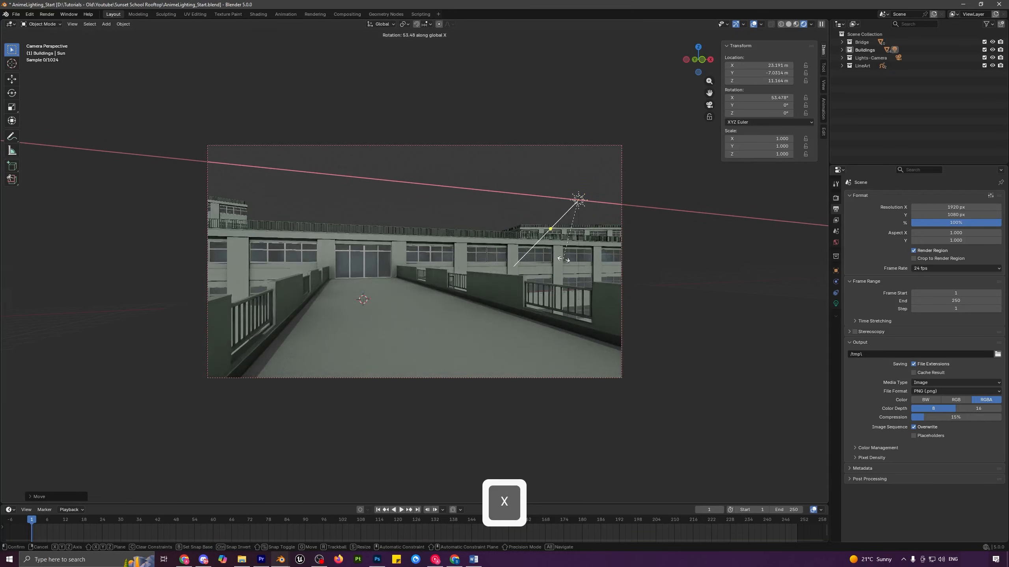
{"action": "key", "text": "shift"}
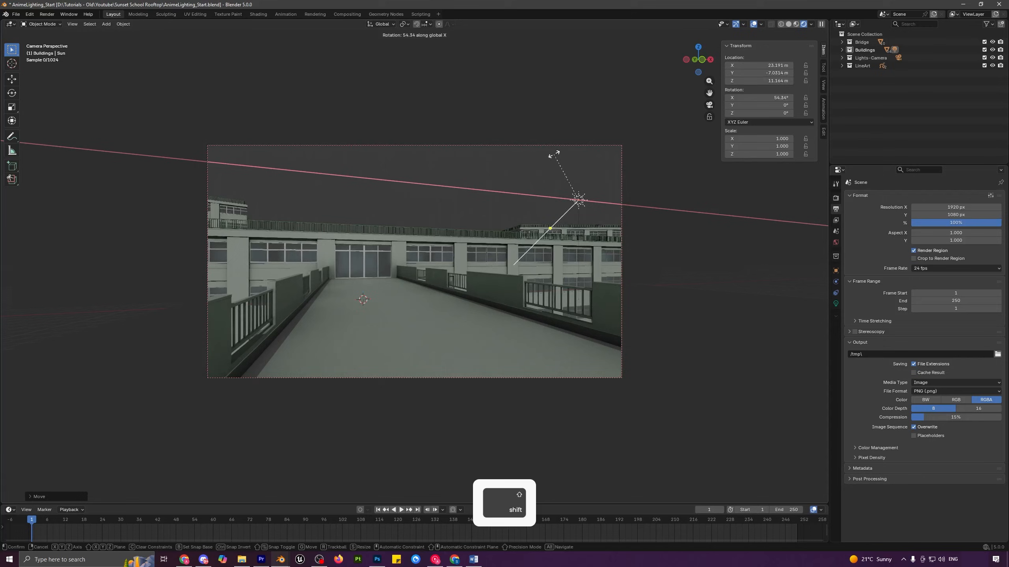
{"action": "left_click", "coordinate": [624, 269]}
Step: Rotate the Sun light about -7.5° around the global Z axis
{"action": "key", "text": "r"}
{"action": "key", "text": "z"}
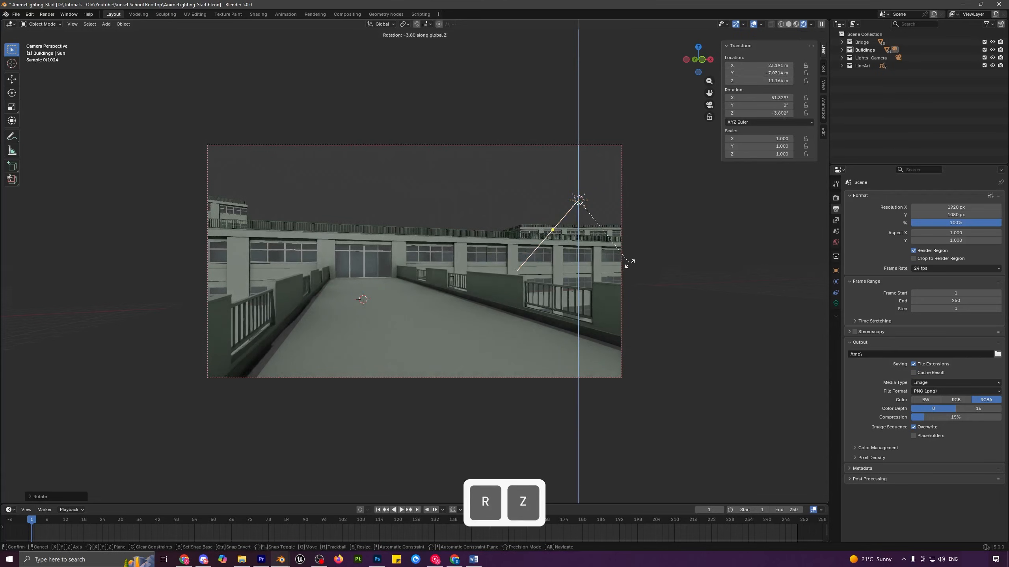
{"action": "key", "text": "shift"}
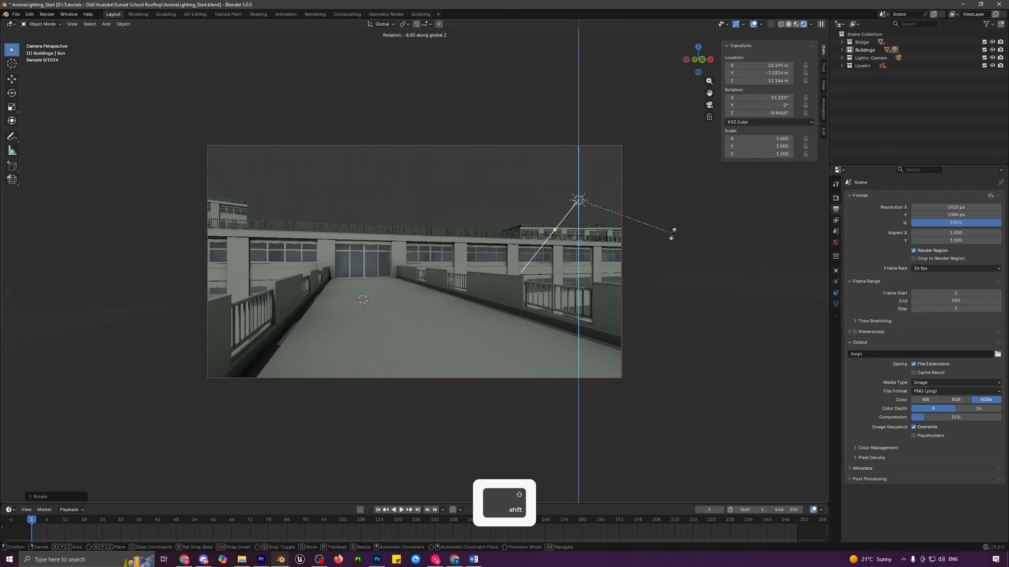
{"action": "left_click", "coordinate": [646, 313]}
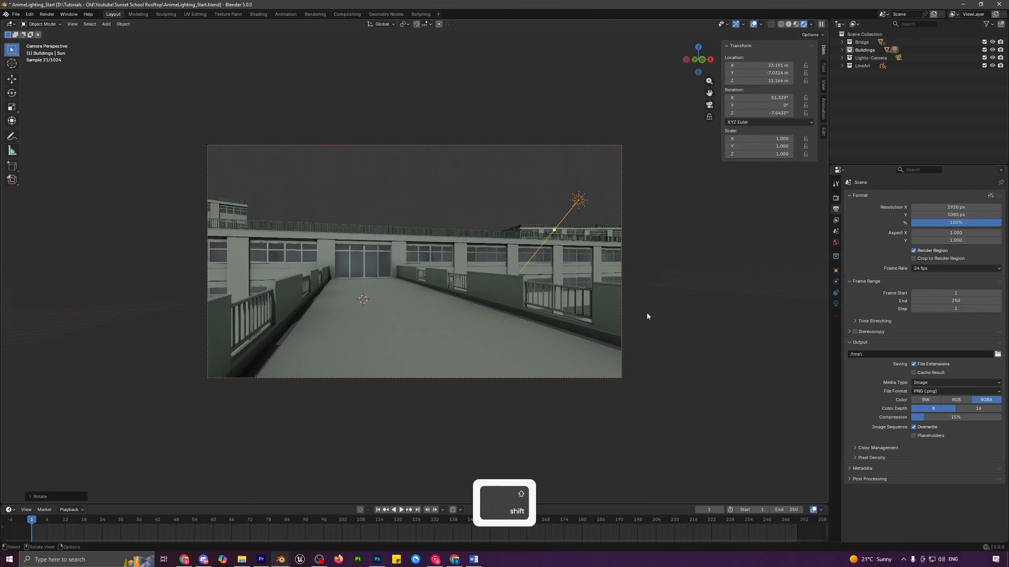
{"action": "key", "text": "a"}
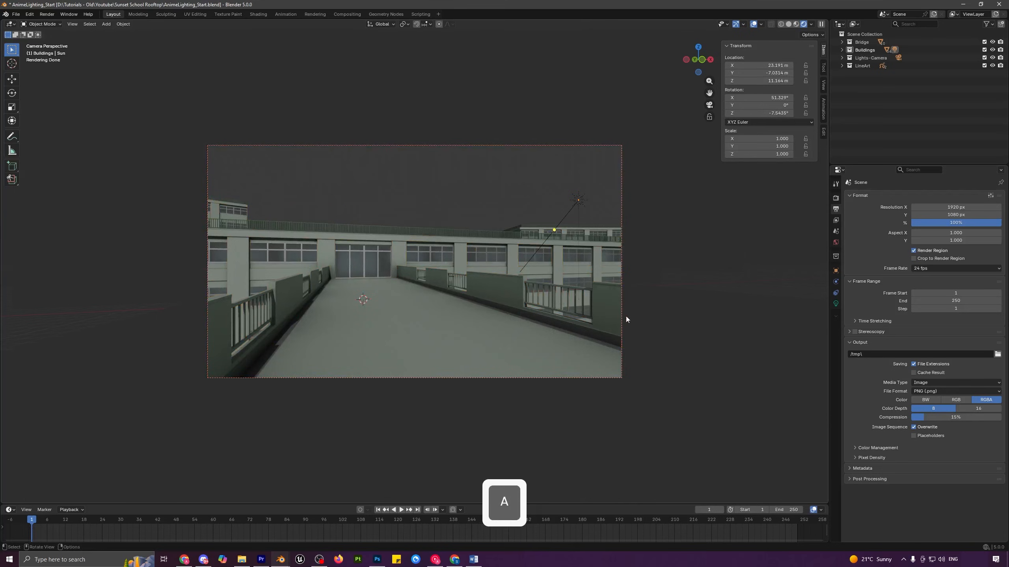
Step: Set the Sun light's strength to 6
{"action": "left_click", "coordinate": [835, 303]}
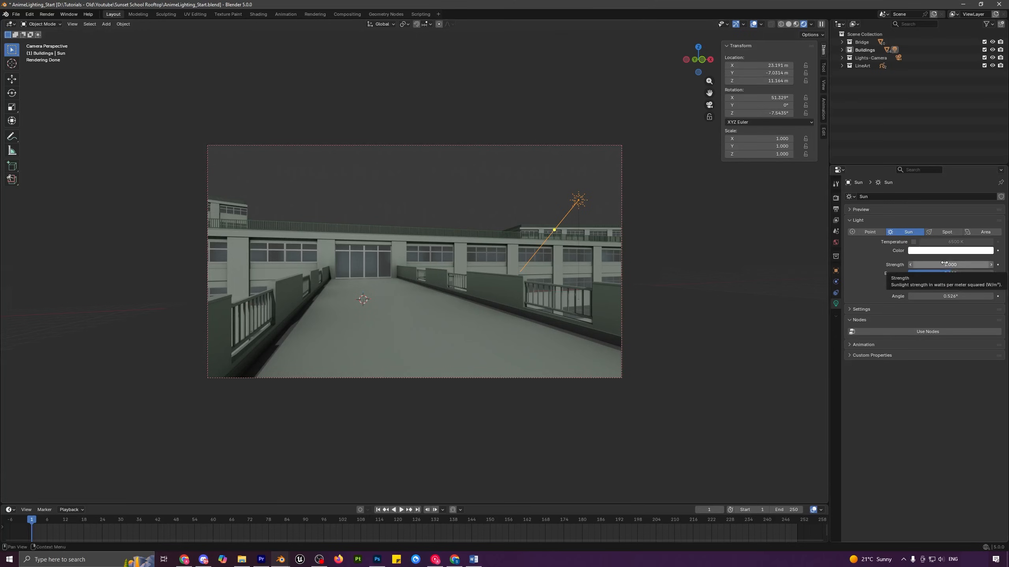
{"action": "left_click_drag", "start_coordinate": [949, 265], "coordinate": [949, 265]}
{"action": "type", "text": "6"}
{"action": "key", "text": "Return"}
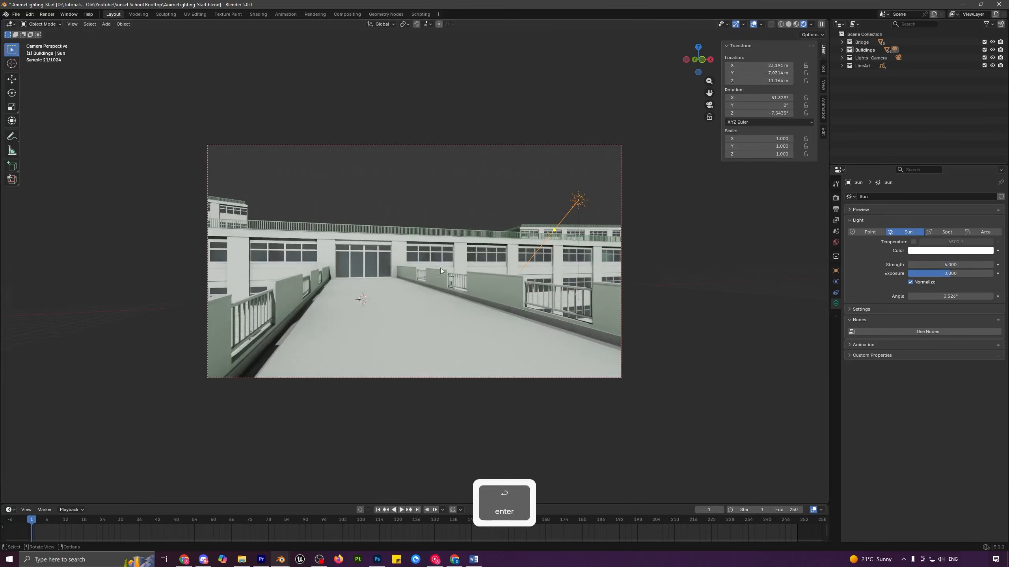
Step: Enable colour temperature on the Sun light at 4000 K and raise its angle to about 5.43°
{"action": "left_click", "coordinate": [914, 242]}
{"action": "left_click_drag", "start_coordinate": [954, 242], "coordinate": [930, 242]}
{"action": "left_click", "coordinate": [957, 245]}
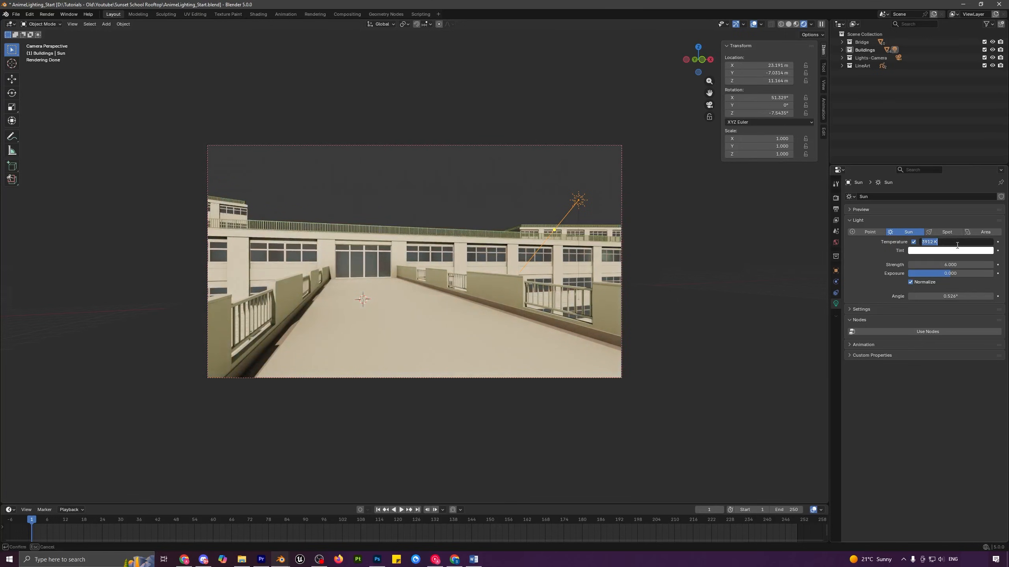
{"action": "type", "text": "4000"}
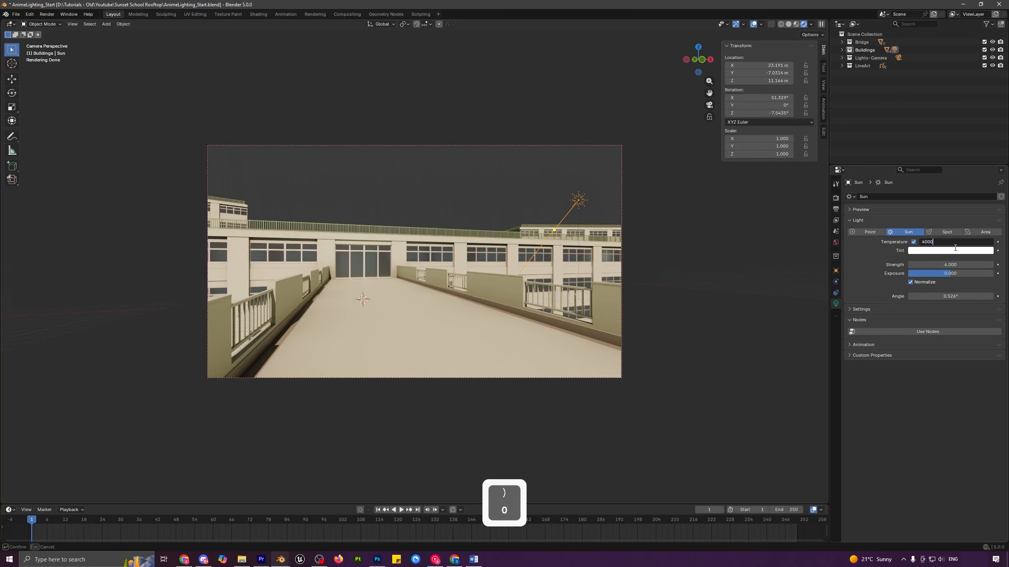
{"action": "key", "text": "Return"}
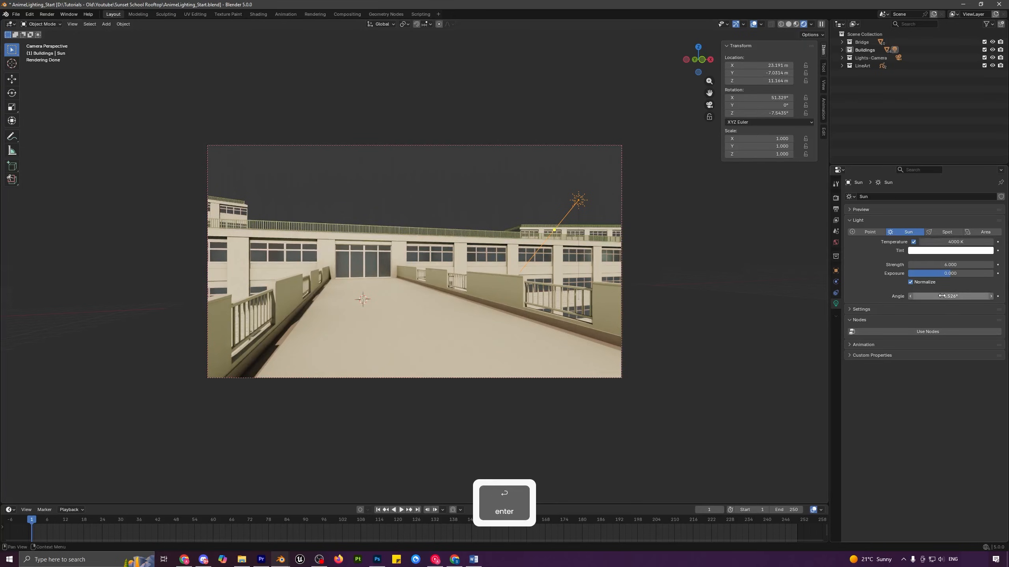
{"action": "left_click_drag", "start_coordinate": [933, 296], "coordinate": [944, 296]}
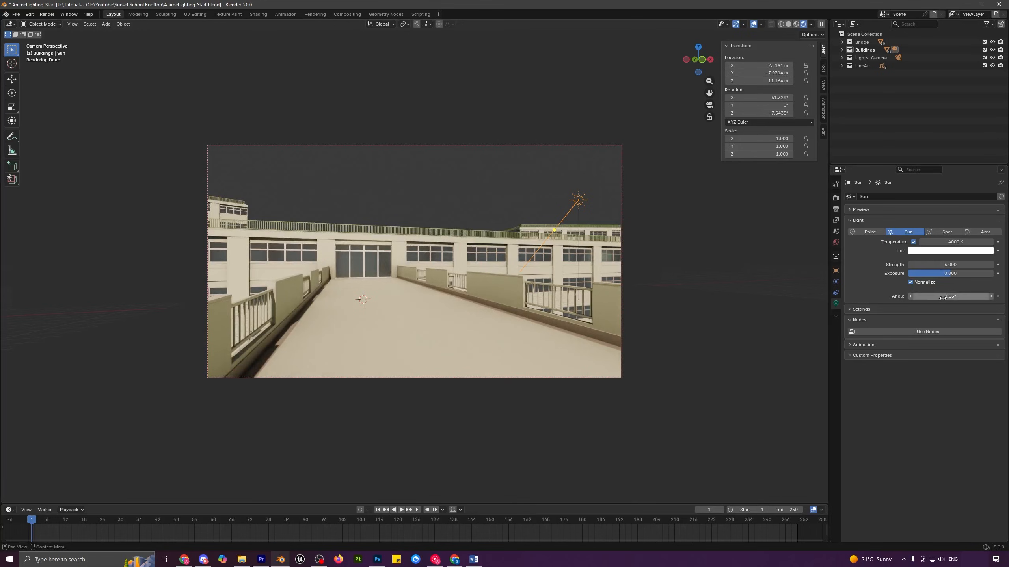
{"action": "mouse_move", "coordinate": [948, 296]}
{"action": "left_mouse_down"}
{"action": "mouse_move", "coordinate": [985, 296]}
{"action": "mouse_move", "coordinate": [950, 296]}
{"action": "left_mouse_up"}
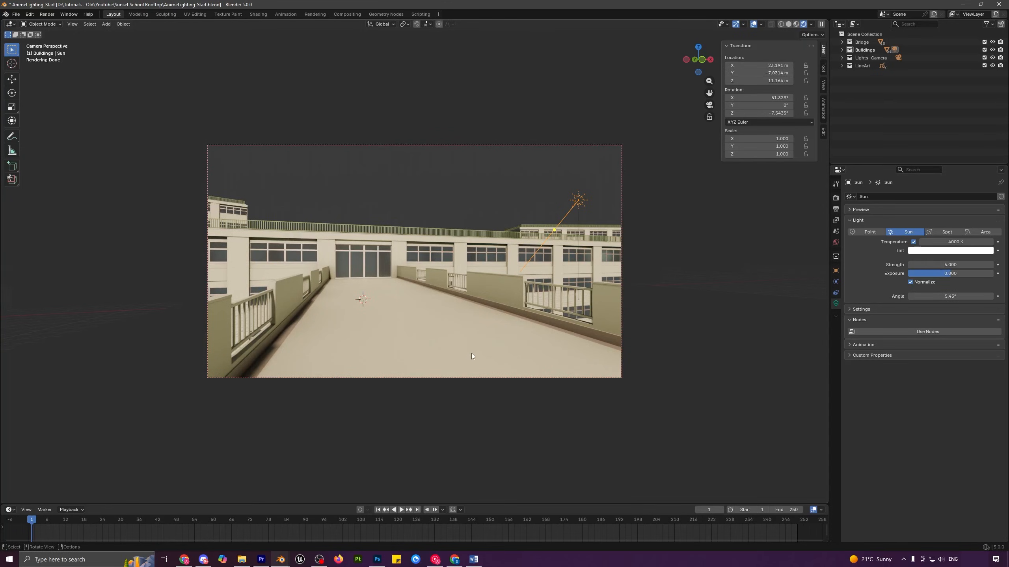
Step: Tint the Sun light a pale peach with hue about 0.055 and saturation about 0.12, and clear the selection
{"action": "left_click", "coordinate": [940, 255]}
{"action": "left_click_drag", "start_coordinate": [949, 151], "coordinate": [948, 156]}
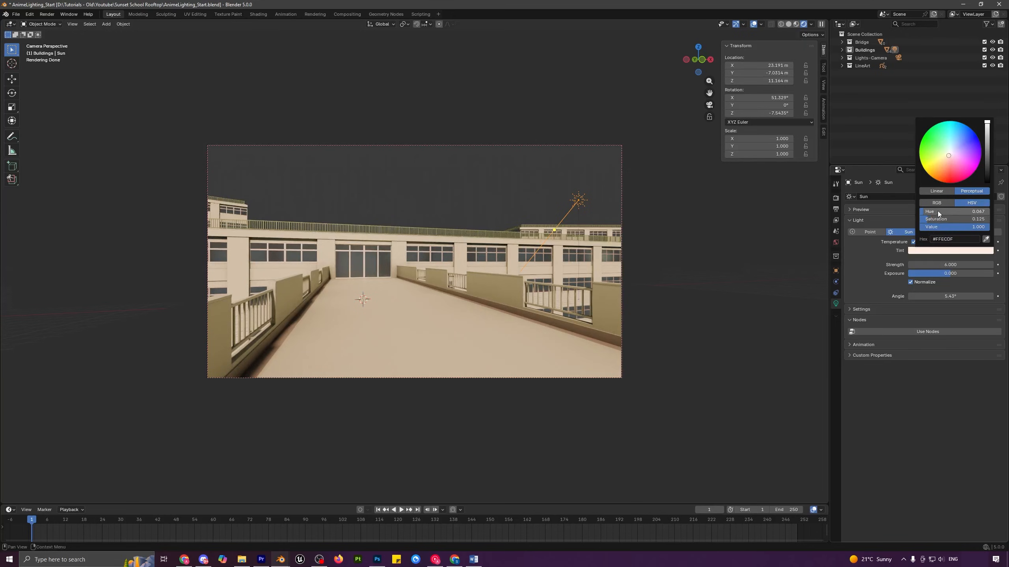
{"action": "left_click_drag", "start_coordinate": [939, 214], "coordinate": [929, 212]}
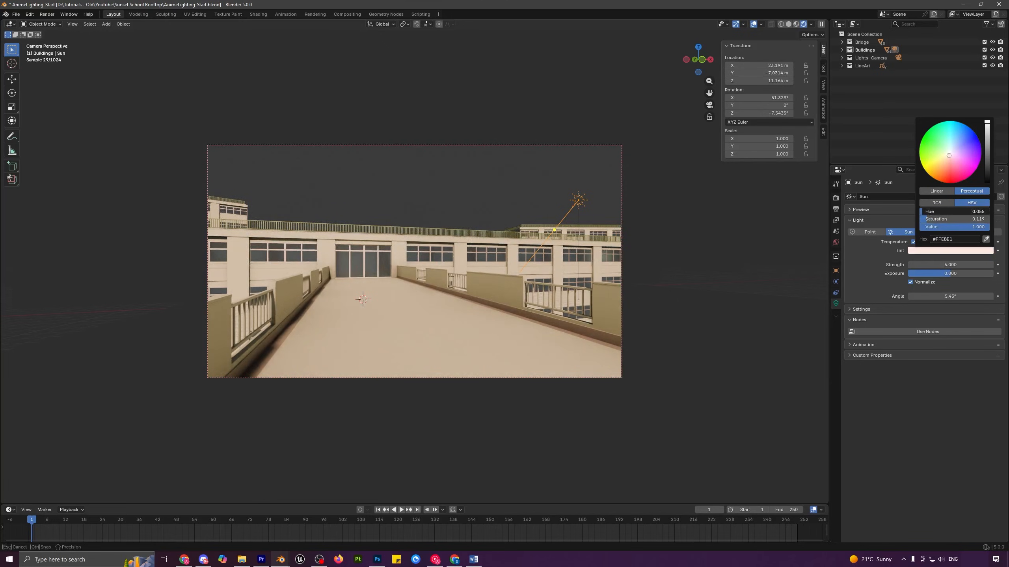
{"action": "left_click", "coordinate": [692, 275]}
{"action": "key", "text": "a"}
{"action": "key", "text": "a"}
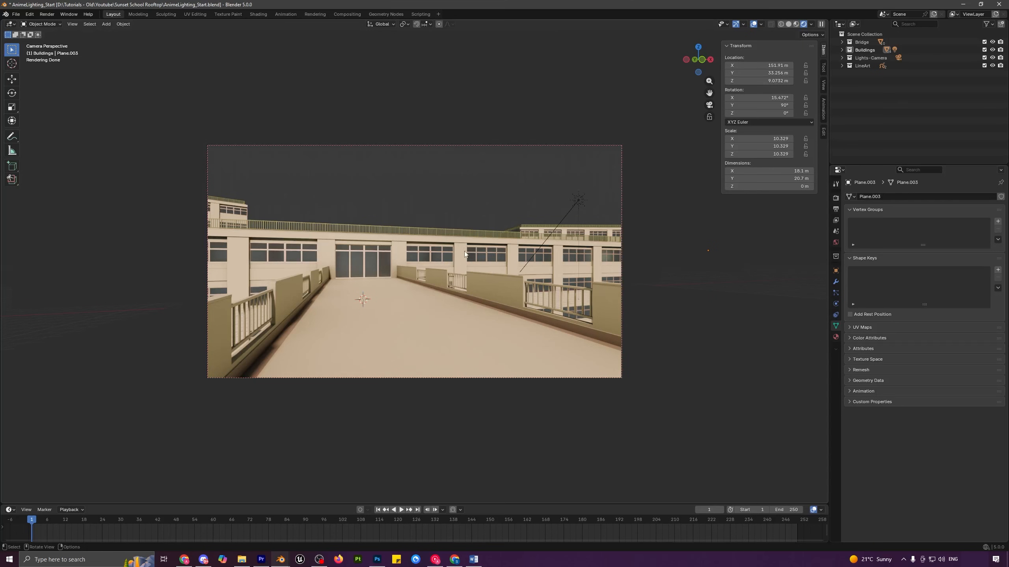
Step: Leave the camera view, add a cube at the scene origin and scale it up to about 16.2 m per side
{"action": "key", "text": "KP_0"}
{"action": "key", "text": "shift+a"}
{"action": "mouse_move", "coordinate": [417, 143]}
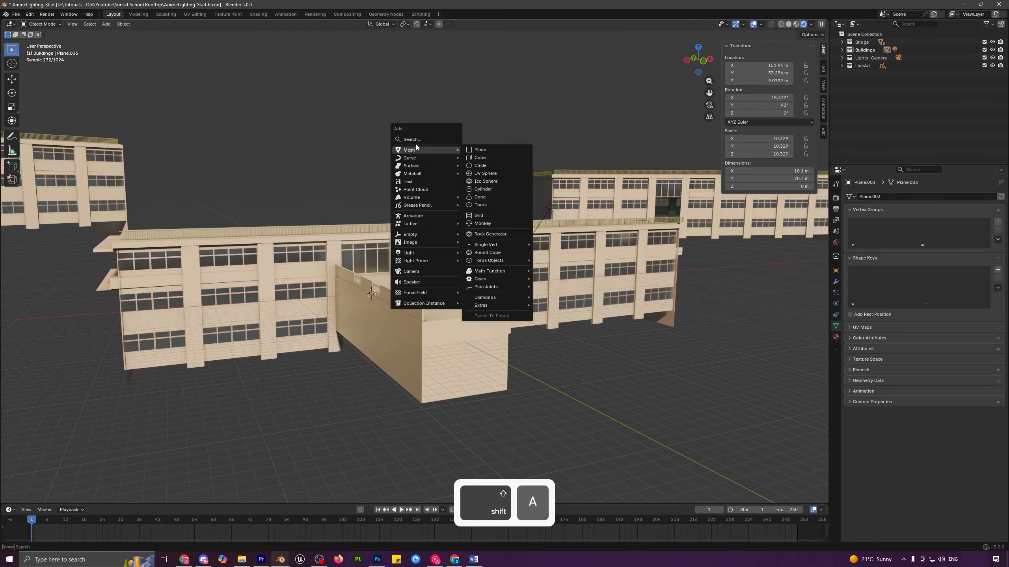
{"action": "left_click", "coordinate": [503, 158]}
{"action": "key", "text": "s"}
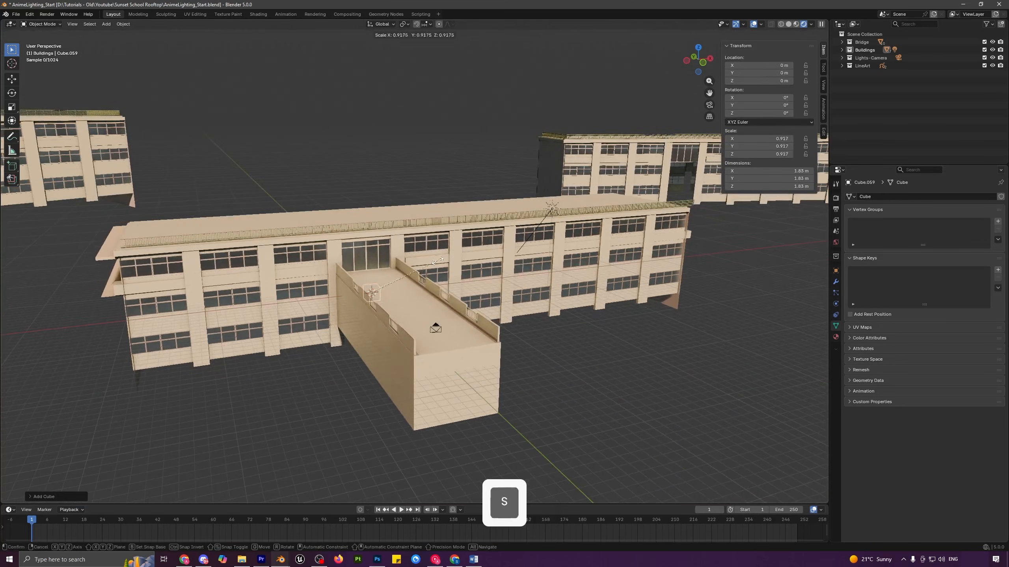
{"action": "left_click", "coordinate": [186, 241]}
Step: Move the cube along the Y axis to about -36.7 m, beyond the camera end of the rooftop walkway
{"action": "middle_click_drag", "start_coordinate": [503, 329], "coordinate": [516, 340]}
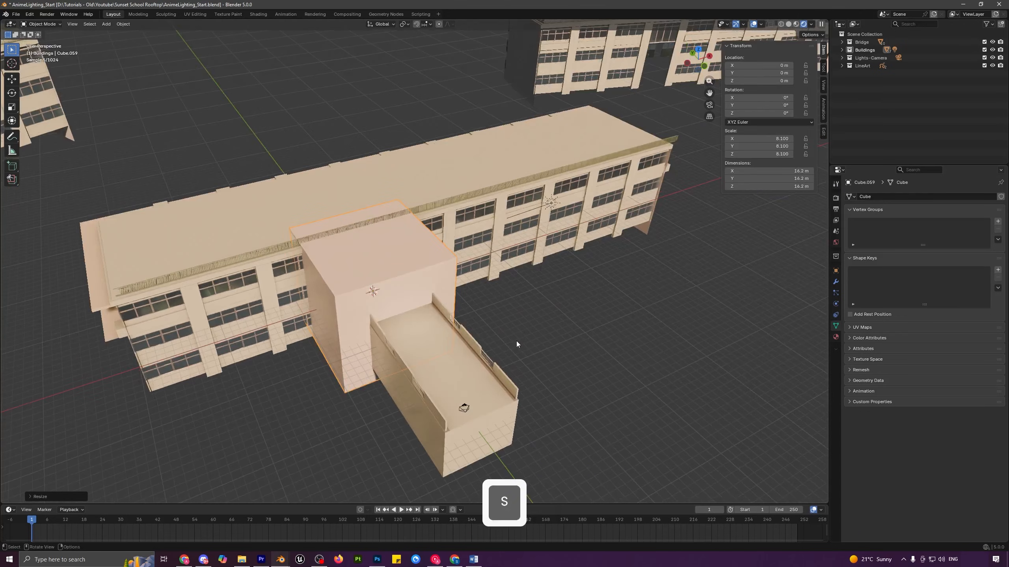
{"action": "key", "text": "g"}
{"action": "key", "text": "y"}
{"action": "scroll", "coordinate": [528, 369], "scroll_direction": "down", "scroll_amount": 2}
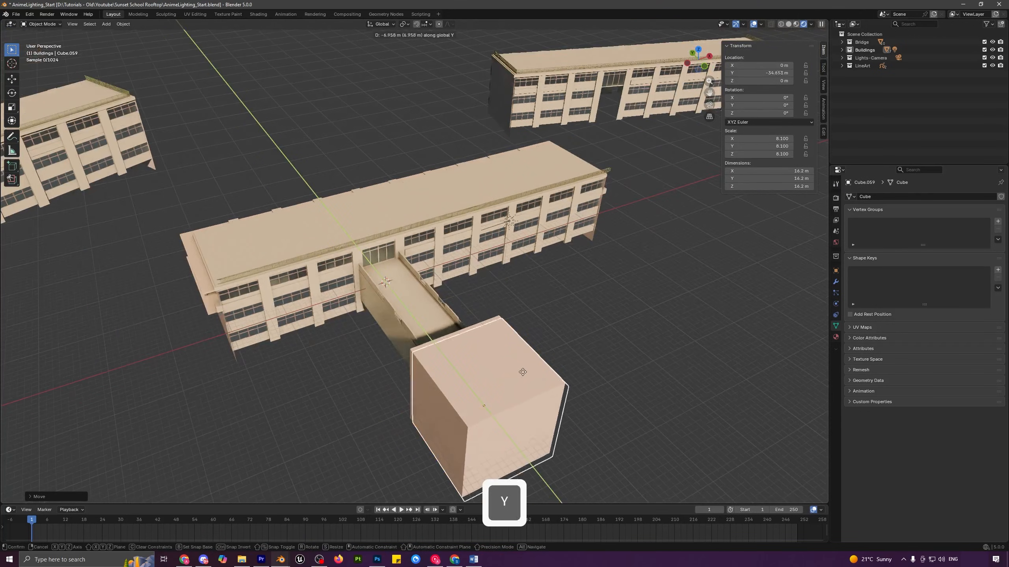
{"action": "left_click", "coordinate": [528, 393]}
{"action": "middle_click_drag", "start_coordinate": [528, 393], "coordinate": [493, 344]}
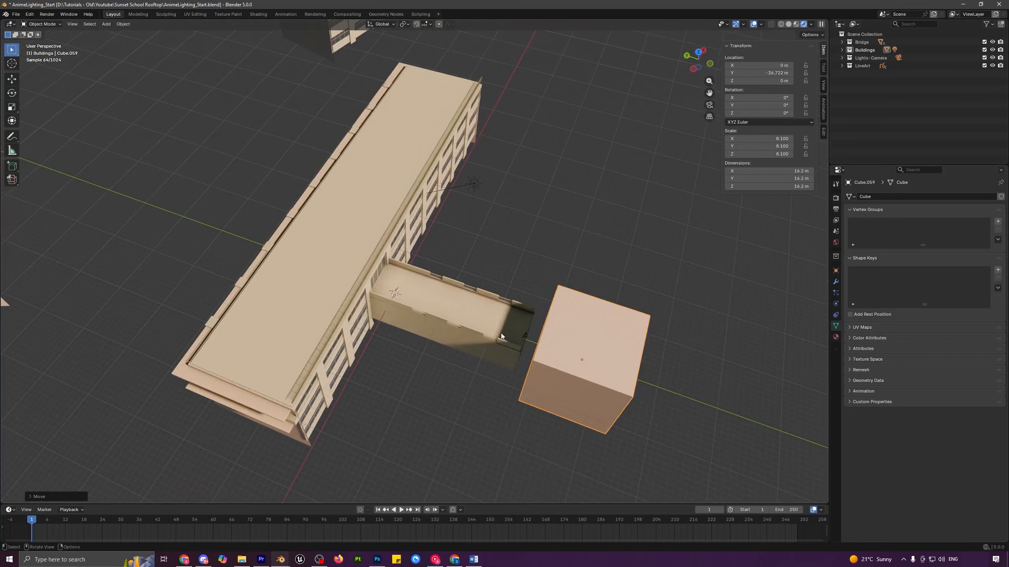
Step: Return to the camera view and slide the cube along Y to extend its shadow over the foreground floor
{"action": "key", "text": "KP_0"}
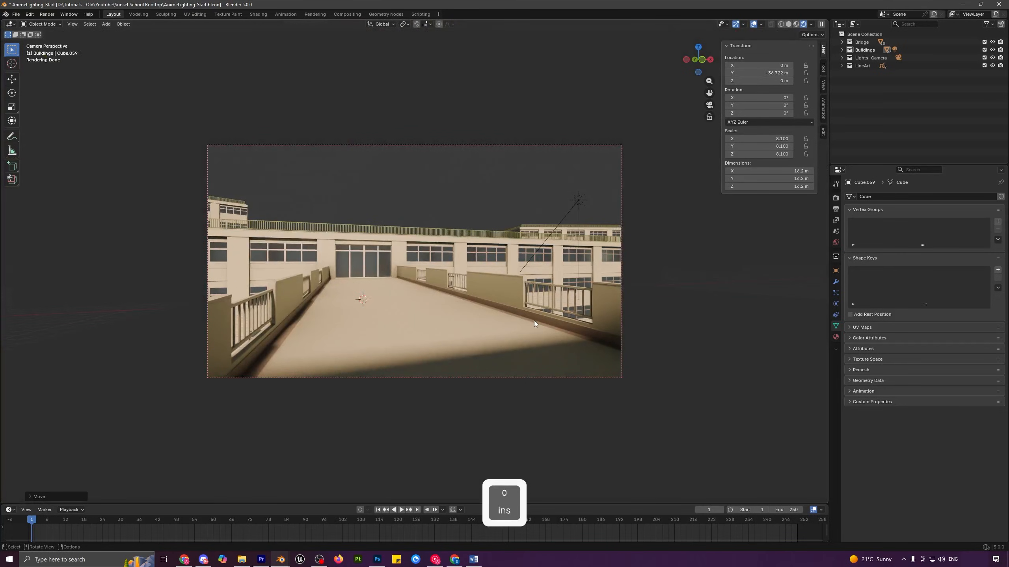
{"action": "key", "text": "g"}
{"action": "key", "text": "y"}
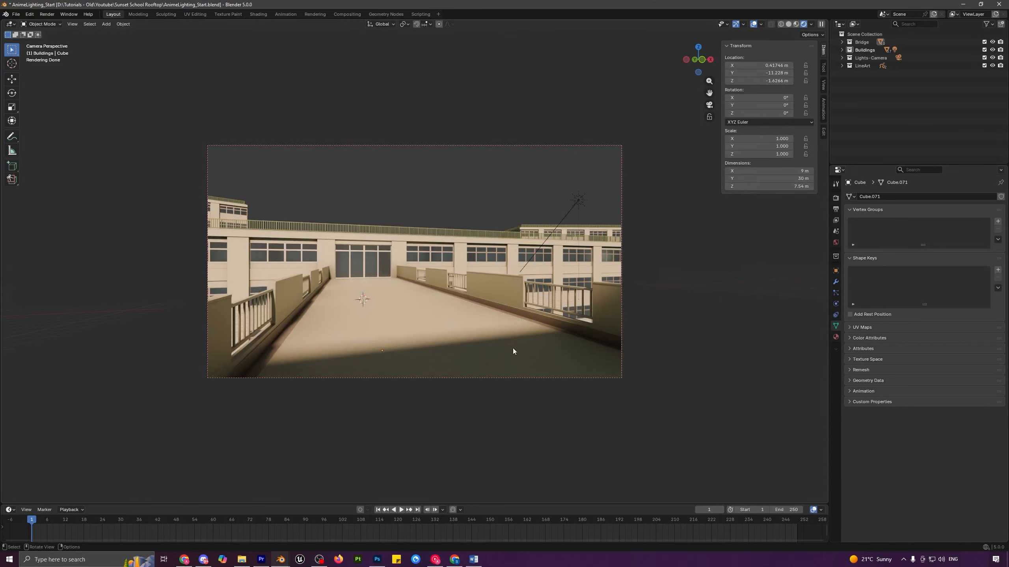
Step: Add a second Sun light and move it over the railing, to about Y -4.5 m and Z 6.6 m
{"action": "key", "text": "shift+a"}
{"action": "mouse_move", "coordinate": [483, 247]}
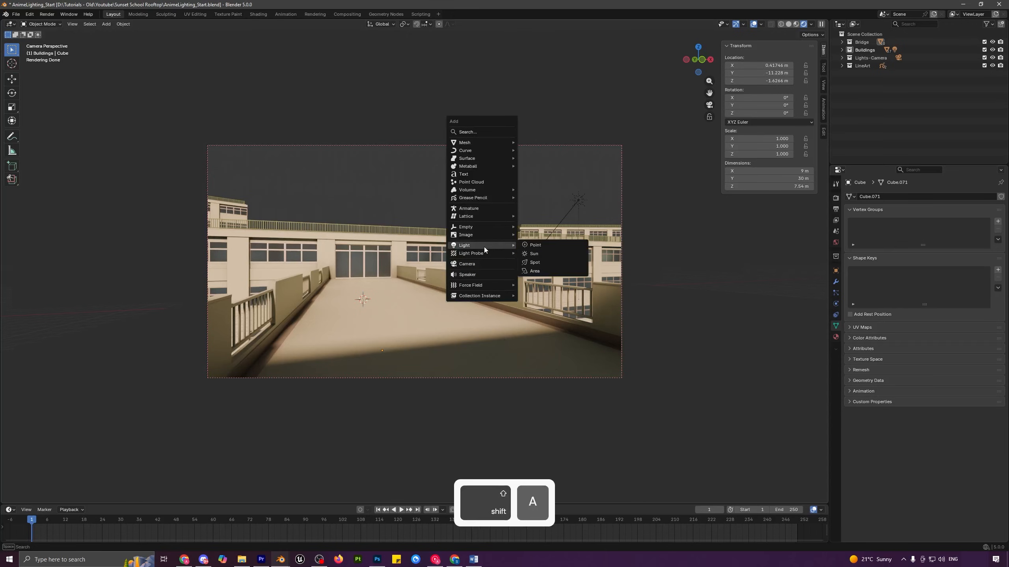
{"action": "left_click", "coordinate": [534, 253]}
{"action": "key", "text": "g"}
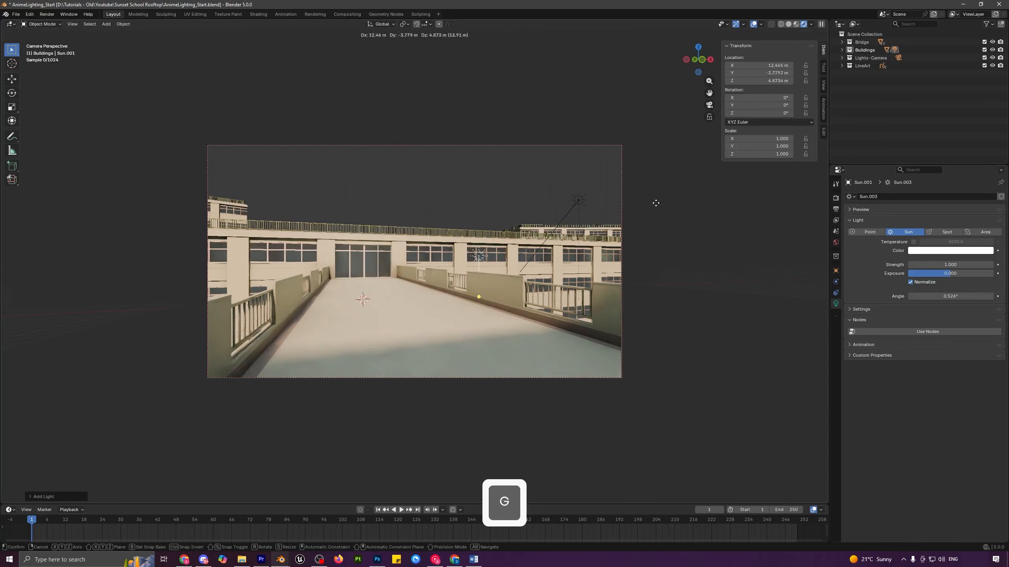
{"action": "left_click", "coordinate": [544, 364]}
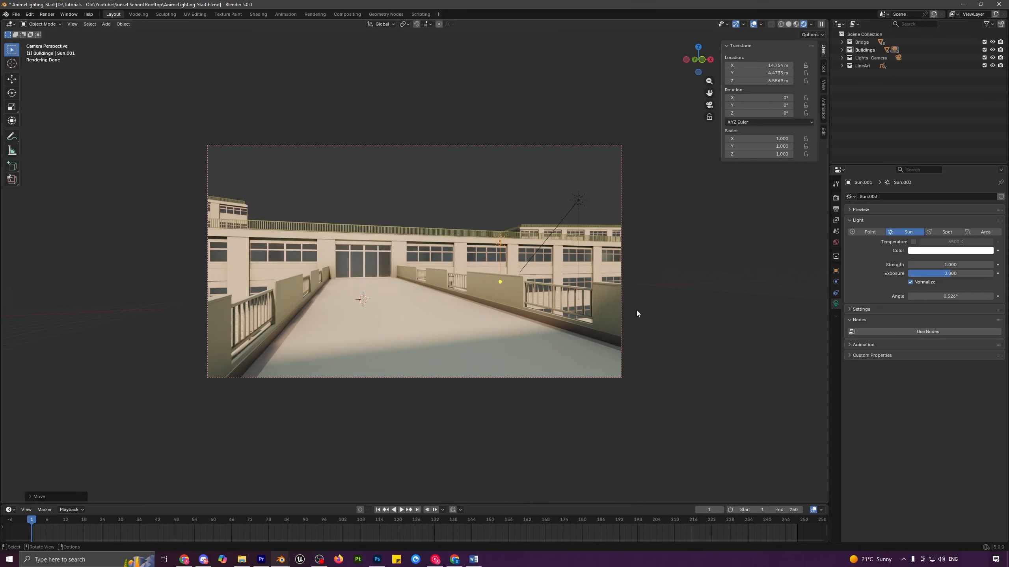
Step: Rotate the second Sun light about the Y axis to about 34.4°
{"action": "key", "text": "r"}
{"action": "key", "text": "y"}
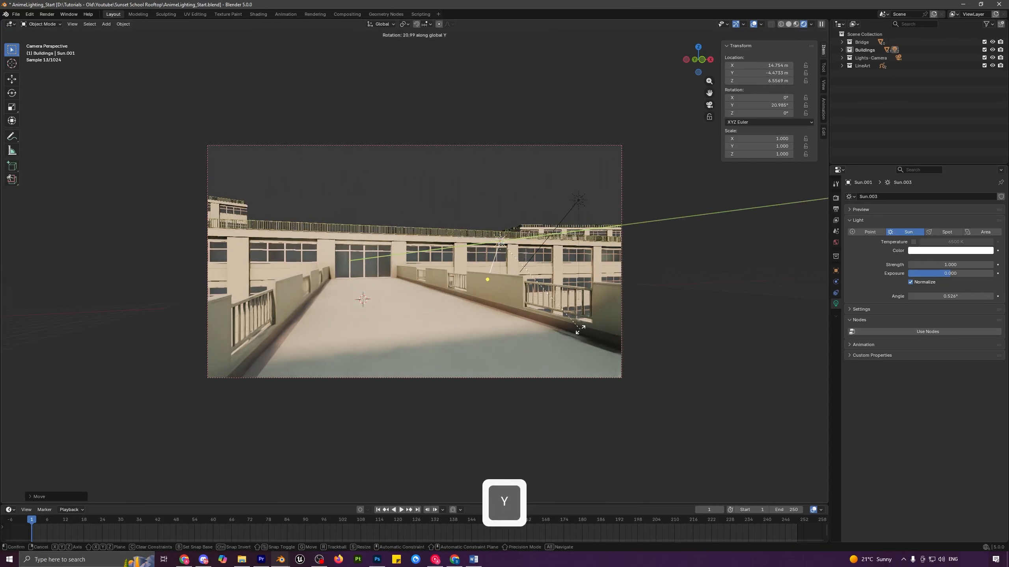
{"action": "left_click", "coordinate": [549, 330]}
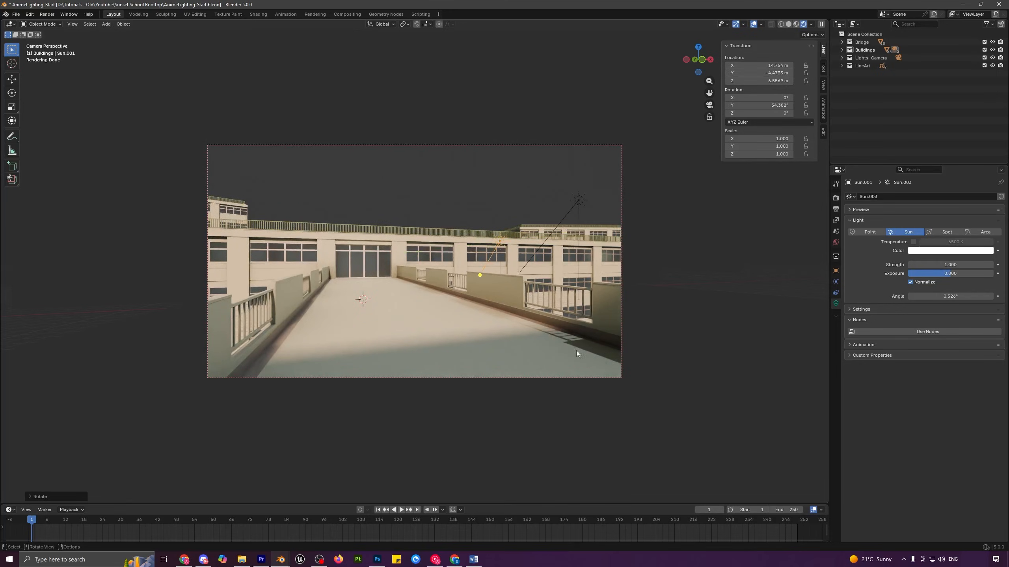
Step: Raise the second Sun's angle to about 34.3° and tint it peach with hue 0.046, saturation 0.224 and value 0.918
{"action": "left_click_drag", "start_coordinate": [941, 296], "coordinate": [998, 296]}
{"action": "left_click", "coordinate": [937, 251]}
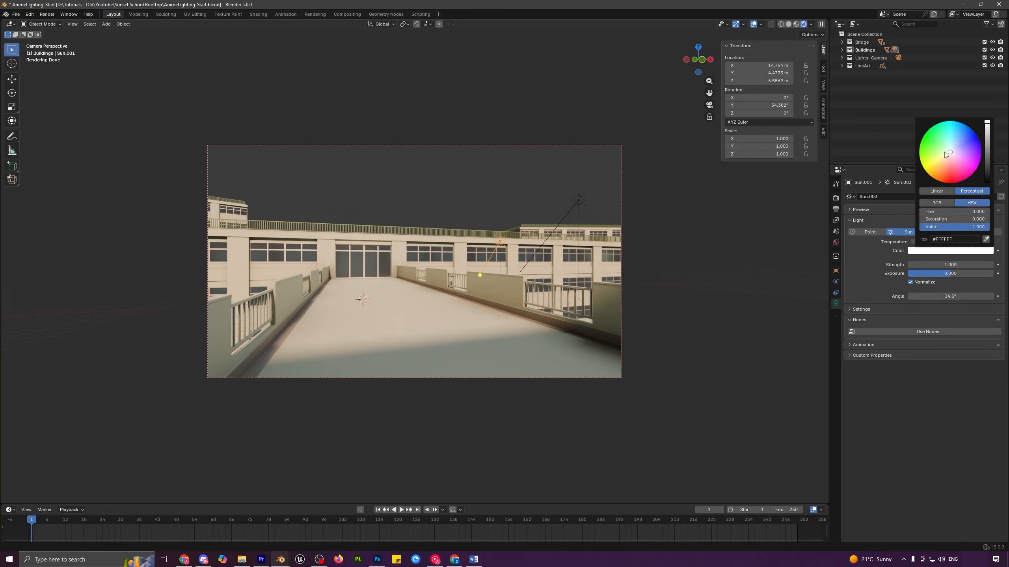
{"action": "left_click_drag", "start_coordinate": [949, 154], "coordinate": [948, 158]}
{"action": "left_click_drag", "start_coordinate": [987, 127], "coordinate": [988, 126]}
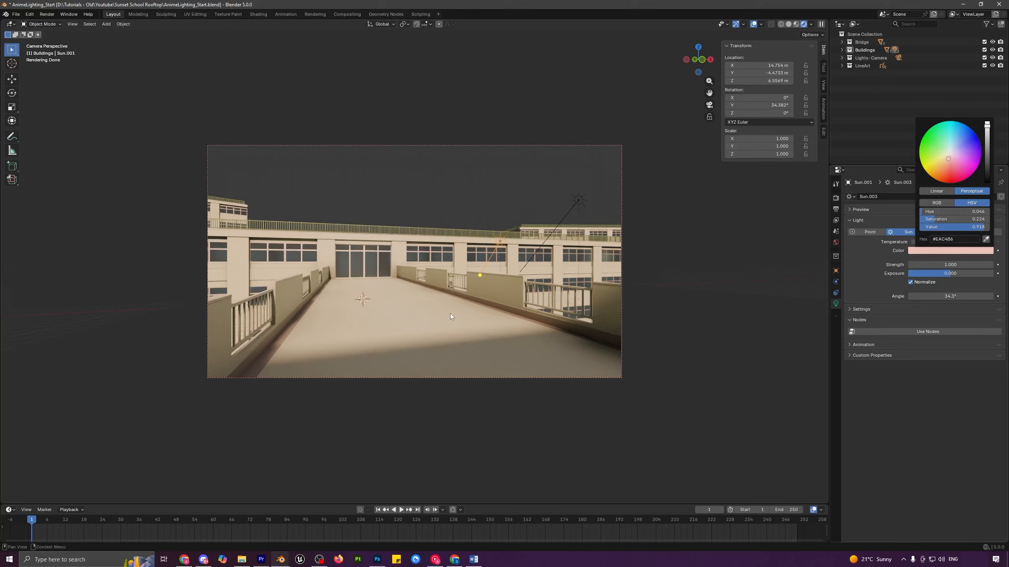
Step: Import Background.jpg as an image mesh plane and scale it up to about 9.87
{"action": "middle_click_drag", "start_coordinate": [488, 314], "coordinate": [516, 320], "text": "shift"}
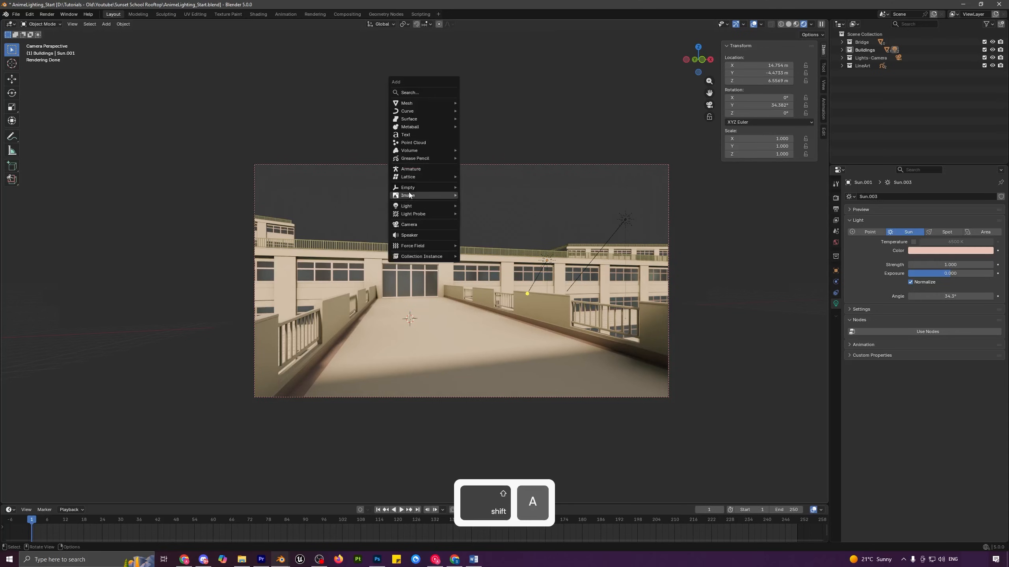
{"action": "mouse_move", "coordinate": [413, 195]}
{"action": "left_click", "coordinate": [501, 211]}
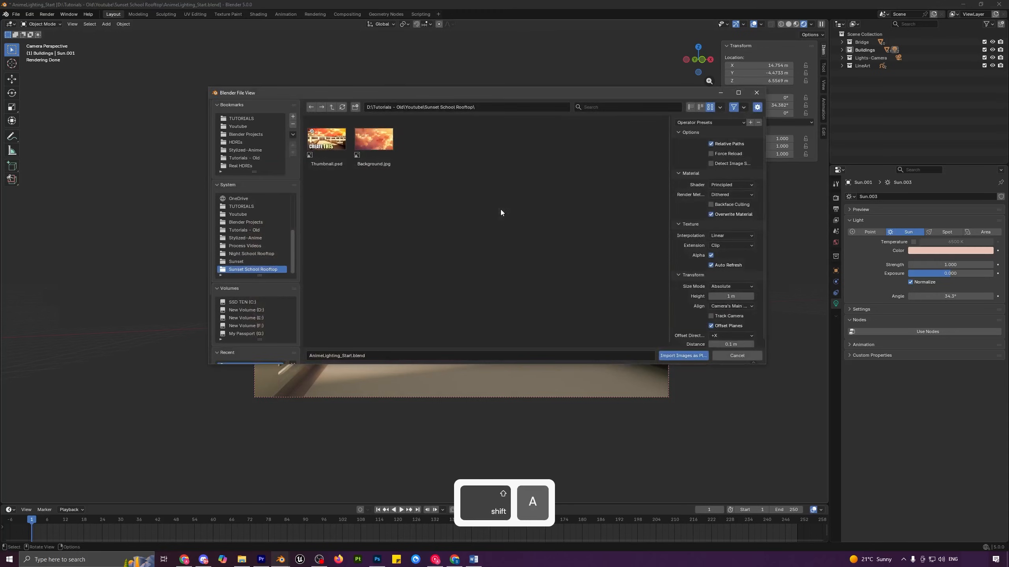
{"action": "double_click", "coordinate": [376, 144]}
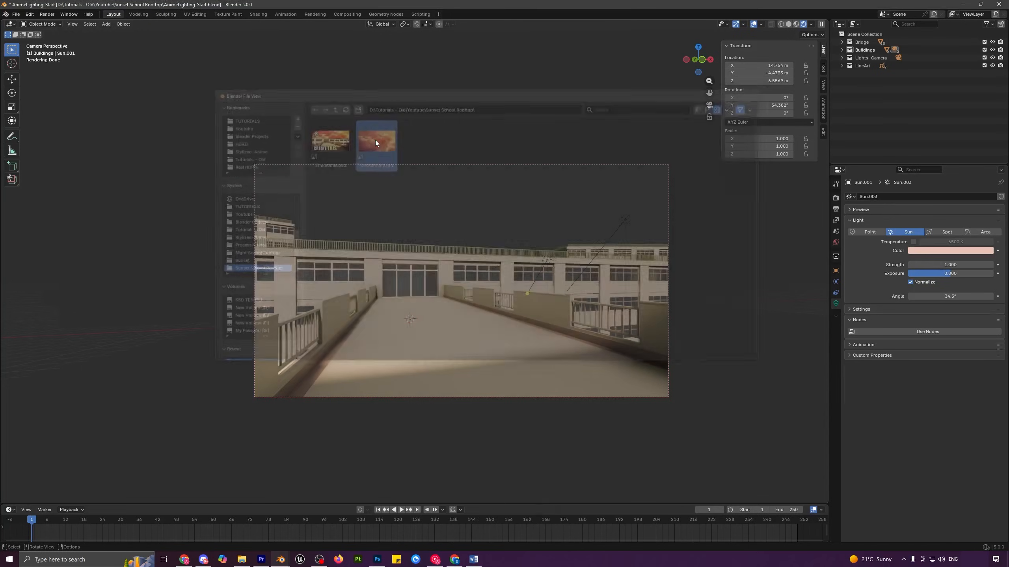
{"action": "key", "text": "s"}
{"action": "left_click", "coordinate": [673, 232]}
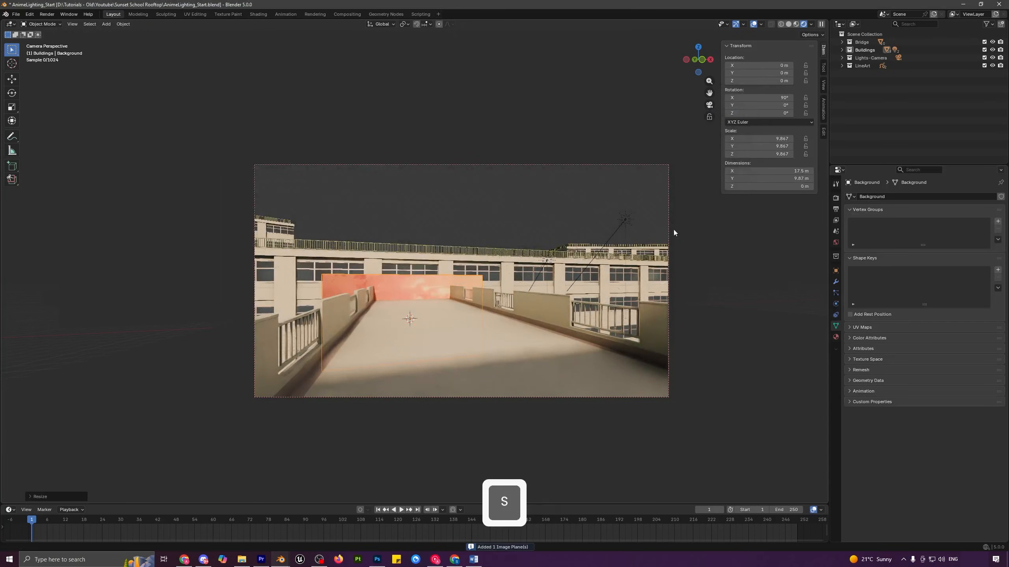
Step: Raise the sky image plane above the walkway and enlarge it to about 50.3 m wide
{"action": "key", "text": "g"}
{"action": "left_click", "coordinate": [542, 222]}
{"action": "key", "text": "s"}
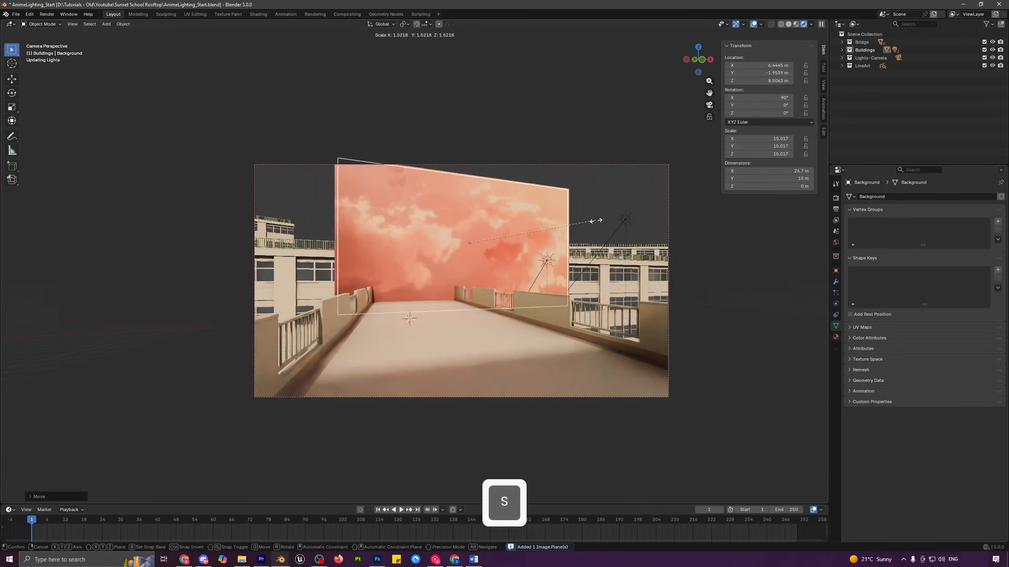
{"action": "left_click", "coordinate": [556, 225]}
{"action": "scroll", "coordinate": [528, 227], "scroll_direction": "down", "scroll_amount": 2}
{"action": "key", "text": "s"}
{"action": "left_click", "coordinate": [629, 226]}
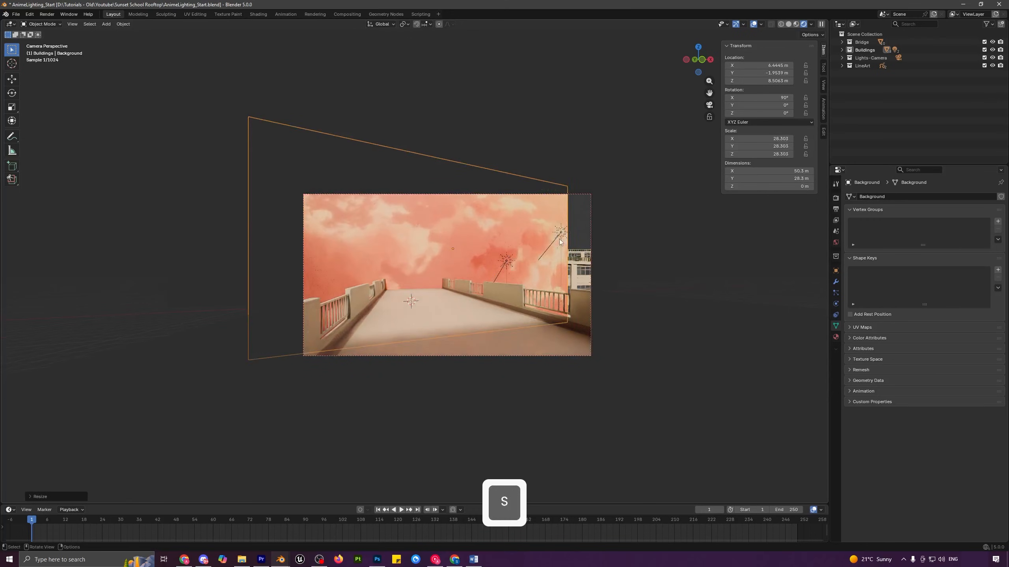
Step: From the top view, enlarge the sky plane to about 276 m wide and move it behind all buildings, at about Y 149.8 m
{"action": "middle_click_drag", "start_coordinate": [508, 250], "coordinate": [513, 261]}
{"action": "key", "text": "KP_7"}
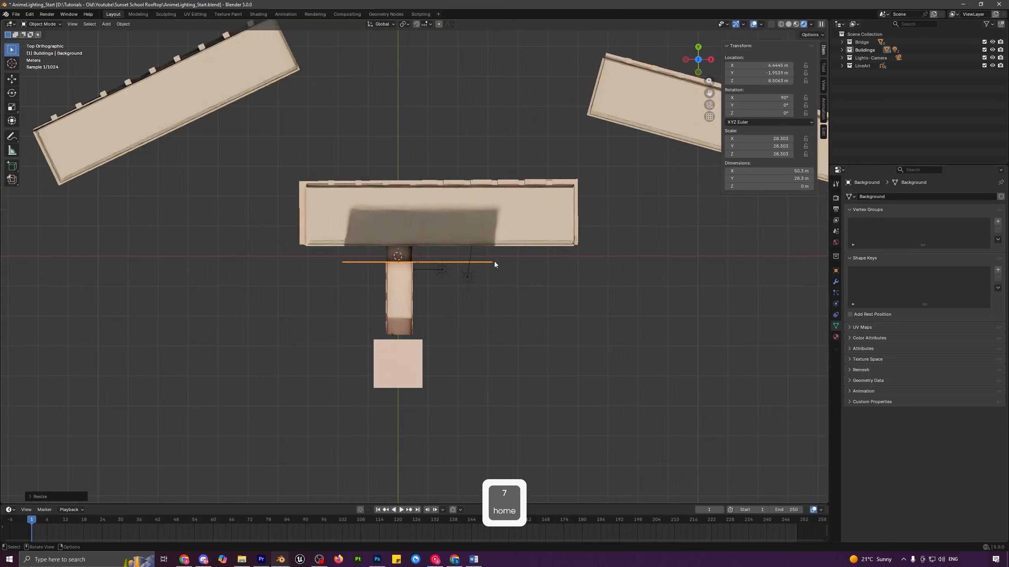
{"action": "scroll", "coordinate": [494, 262], "scroll_direction": "down", "scroll_amount": 5}
{"action": "key", "text": "s"}
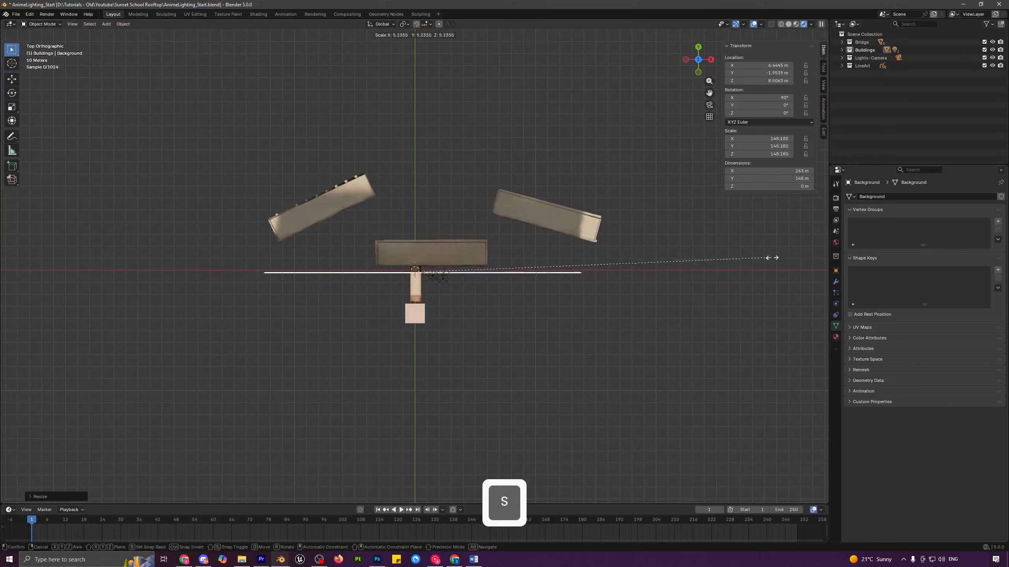
{"action": "left_click", "coordinate": [811, 258]}
{"action": "key", "text": "g"}
{"action": "left_click", "coordinate": [502, 152]}
Step: Scale the sky plane up to about 297 m wide and raise it along Z to about 19.1 m
{"action": "middle_click_drag", "start_coordinate": [490, 166], "coordinate": [457, 214]}
{"action": "middle_click_drag", "start_coordinate": [457, 198], "coordinate": [496, 233], "text": "shift"}
{"action": "scroll", "coordinate": [496, 233], "scroll_direction": "up", "scroll_amount": 2}
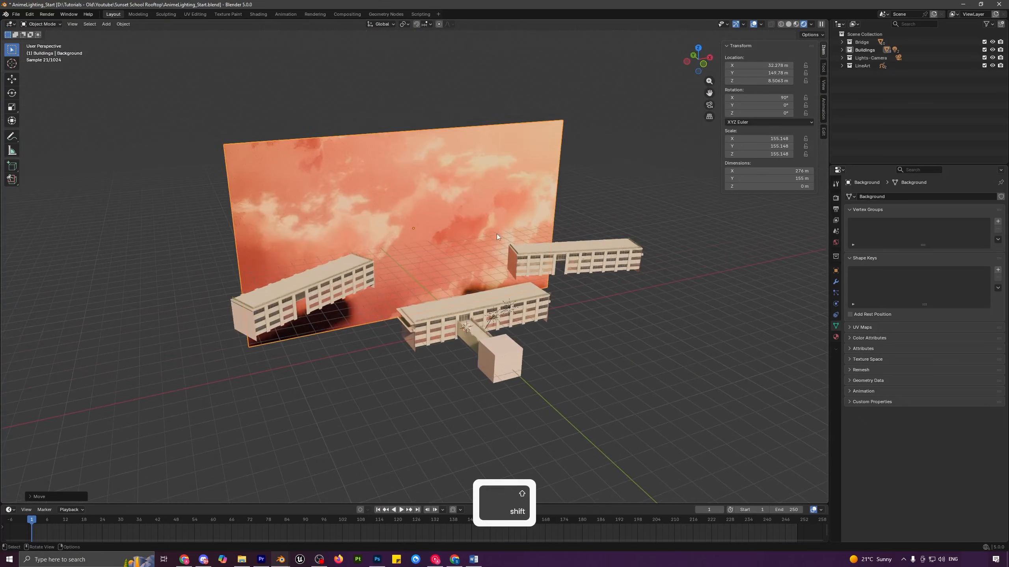
{"action": "key", "text": "s"}
{"action": "left_click", "coordinate": [507, 233]}
{"action": "key", "text": "g"}
{"action": "key", "text": "z"}
{"action": "left_click", "coordinate": [513, 221]}
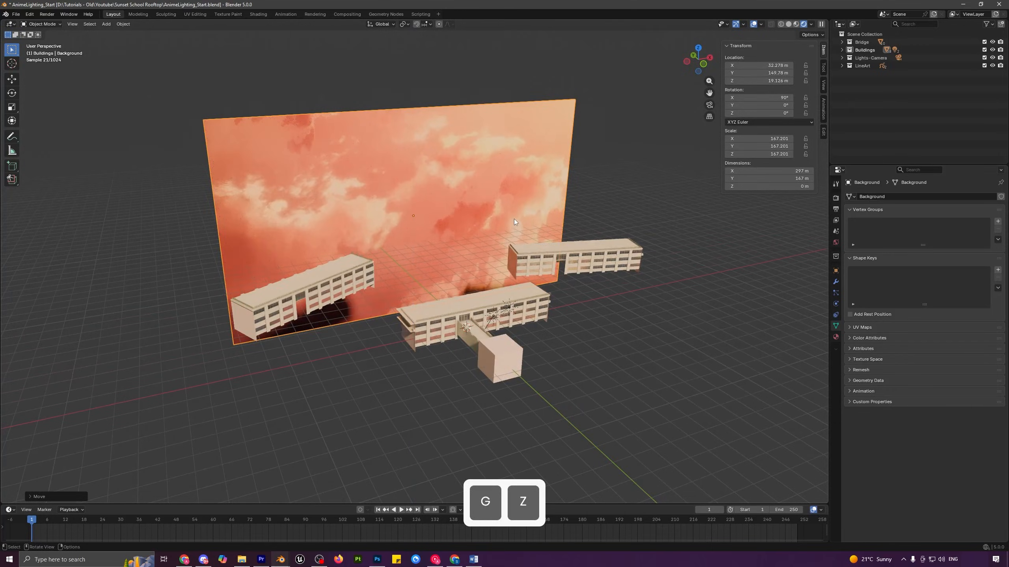
Step: Return to the camera view and rotate the sky plane about Z to about -17.2° so it faces the camera
{"action": "key", "text": "KP_0"}
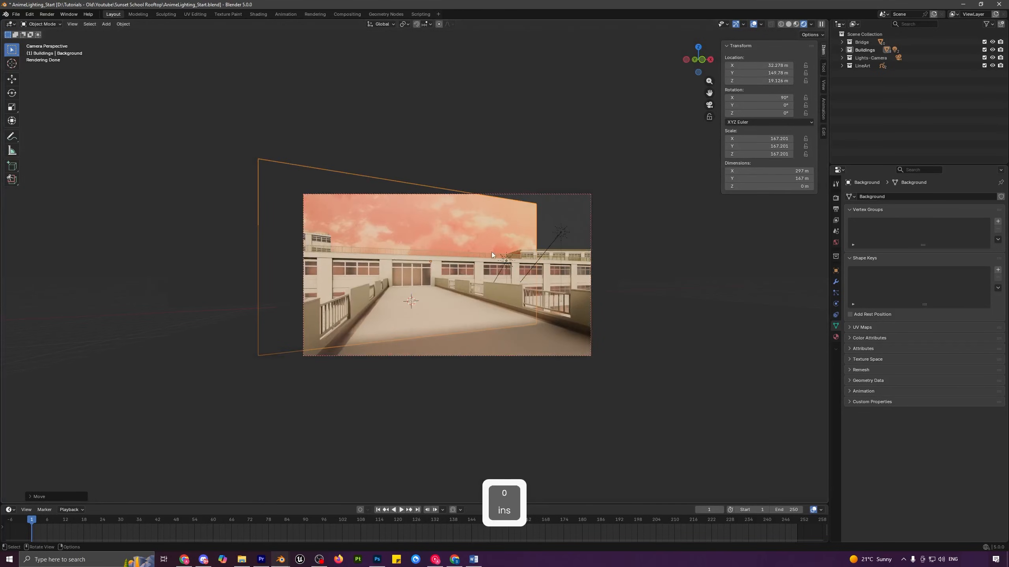
{"action": "middle_click_drag", "start_coordinate": [492, 253], "coordinate": [546, 259], "text": "shift"}
{"action": "key", "text": "r"}
{"action": "key", "text": "z"}
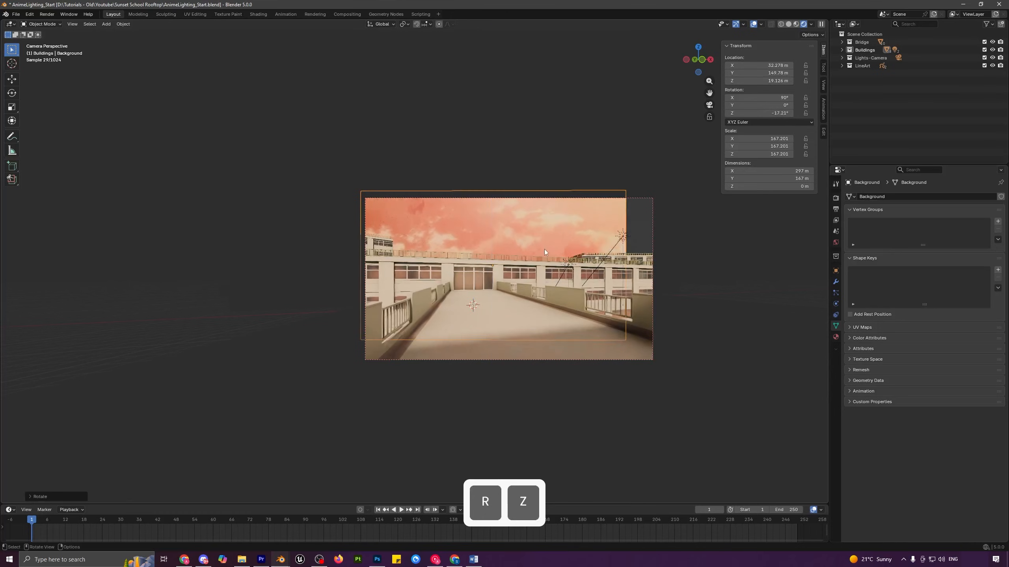
{"action": "left_click", "coordinate": [559, 233]}
Step: Scale the sky plane to about 183.2, shift it to fill the sky in the camera frame, and clear the selection
{"action": "key", "text": "s"}
{"action": "key", "text": "shift"}
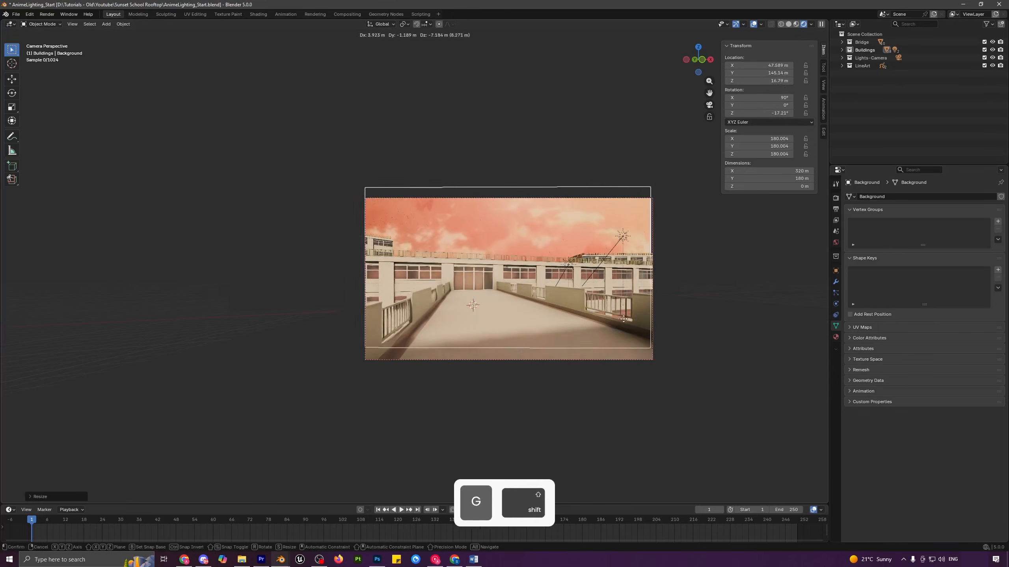
{"action": "left_click", "coordinate": [676, 262]}
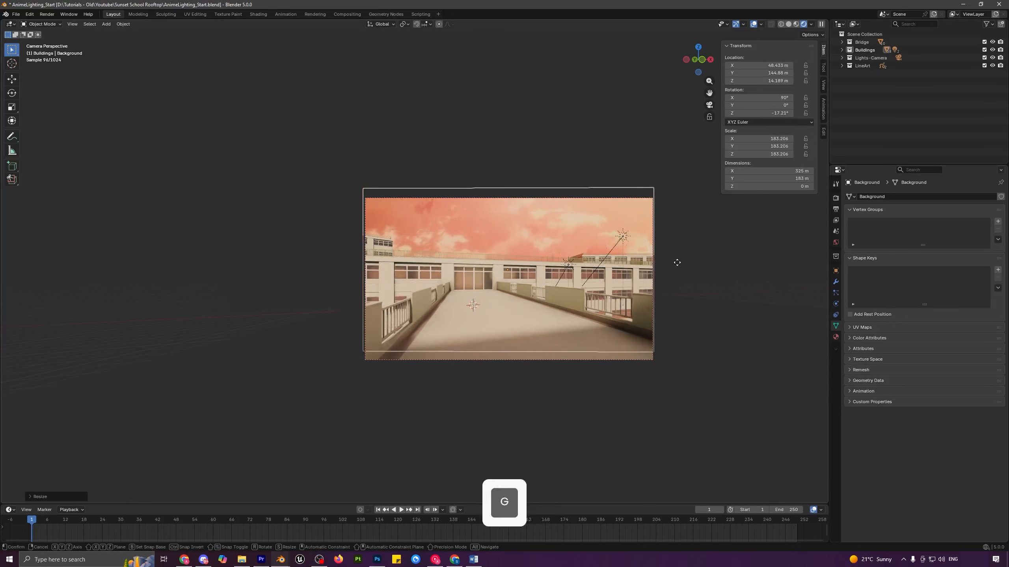
{"action": "key", "text": "g"}
{"action": "left_click", "coordinate": [670, 276]}
{"action": "key", "text": "a"}
{"action": "key", "text": "a"}
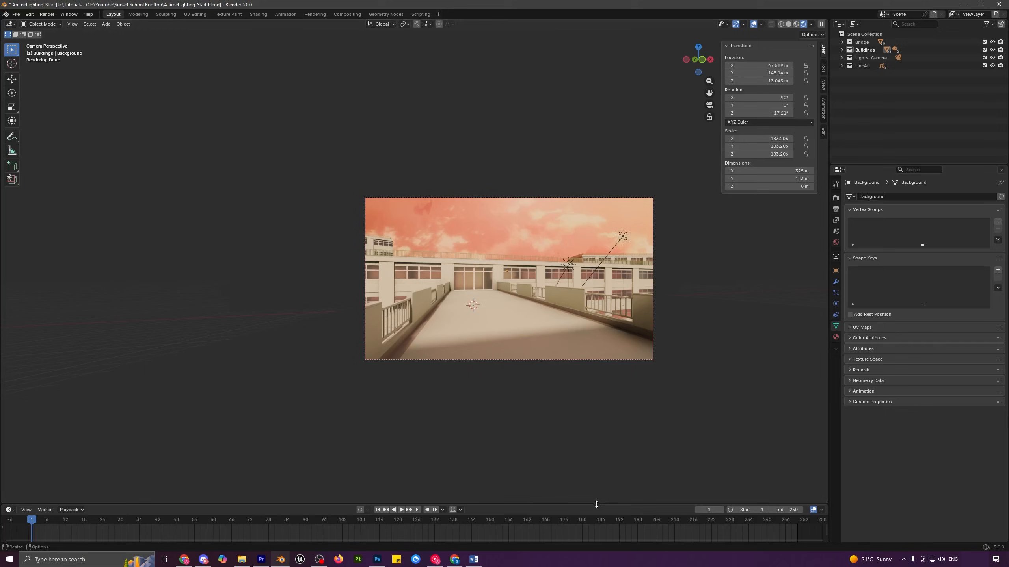
Step: Enlarge the timeline area and turn it into a Shader Editor
{"action": "left_click_drag", "start_coordinate": [158, 504], "coordinate": [158, 431]}
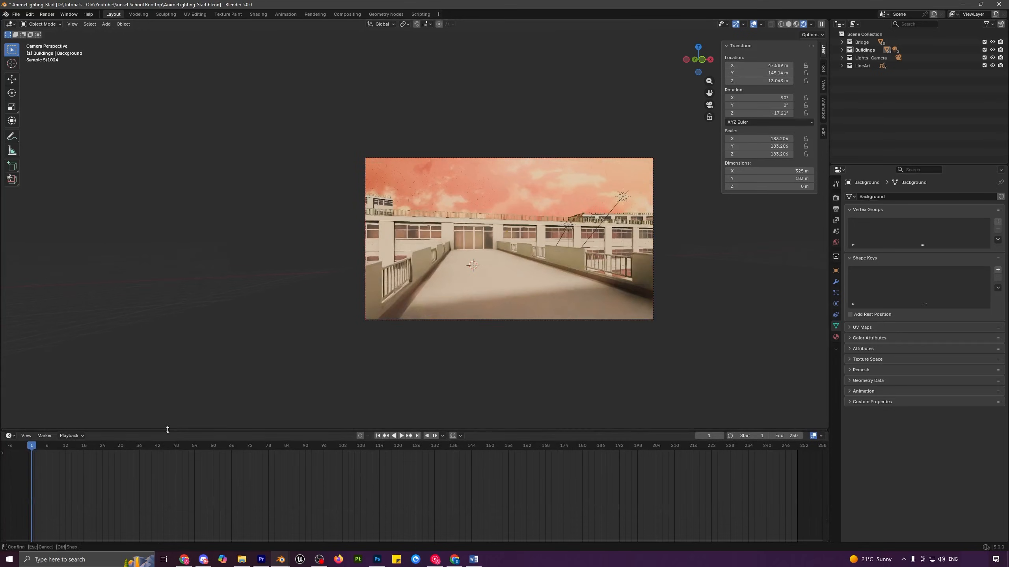
{"action": "left_click", "coordinate": [9, 435]}
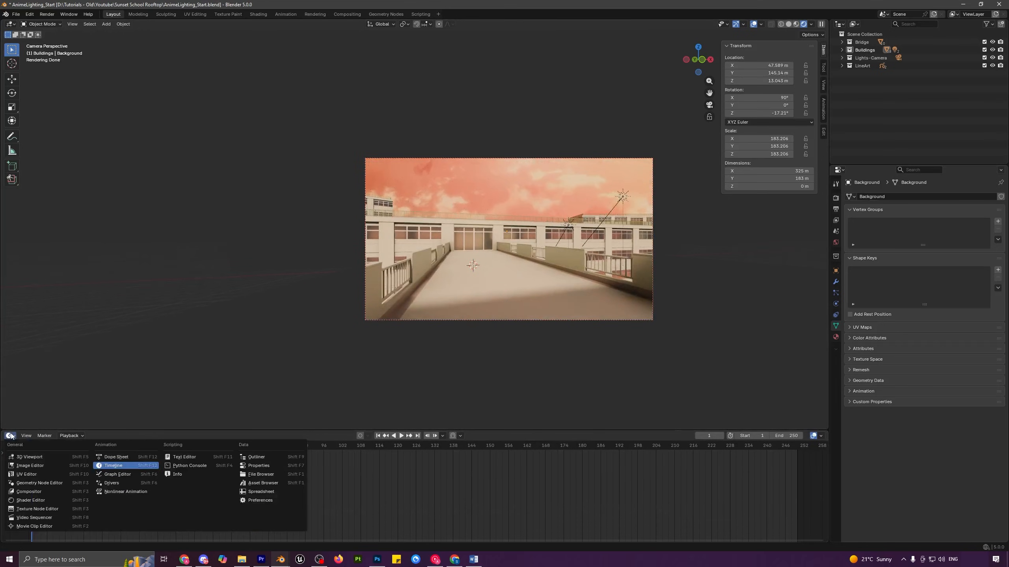
{"action": "left_click", "coordinate": [30, 500]}
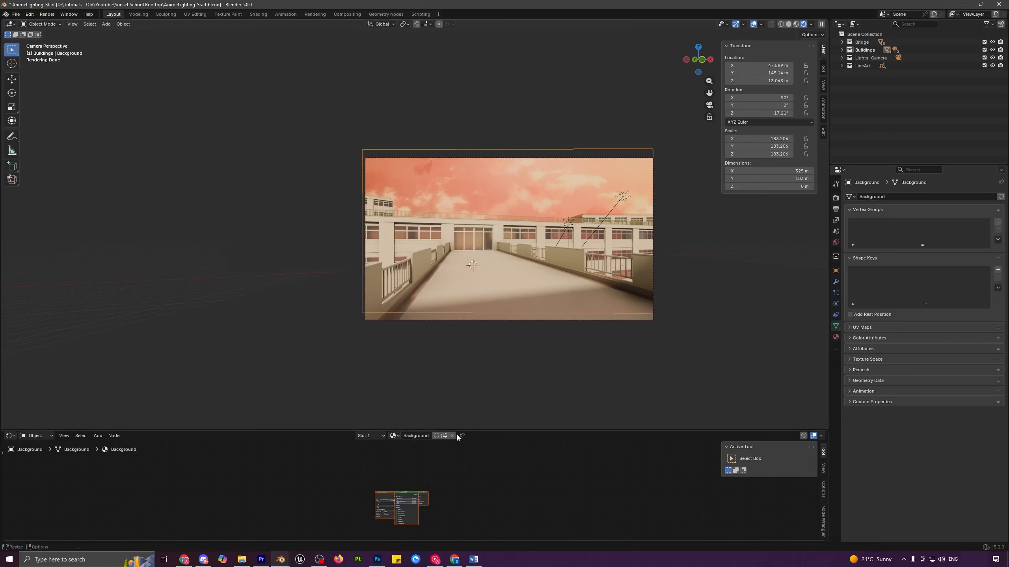
Step: Spread out the sky plane's material nodes, separating the image texture and Principled BSDF from the Material Output
{"action": "scroll", "coordinate": [430, 508], "scroll_direction": "up", "scroll_amount": 3}
{"action": "scroll", "coordinate": [430, 508], "scroll_direction": "up", "scroll_amount": 5}
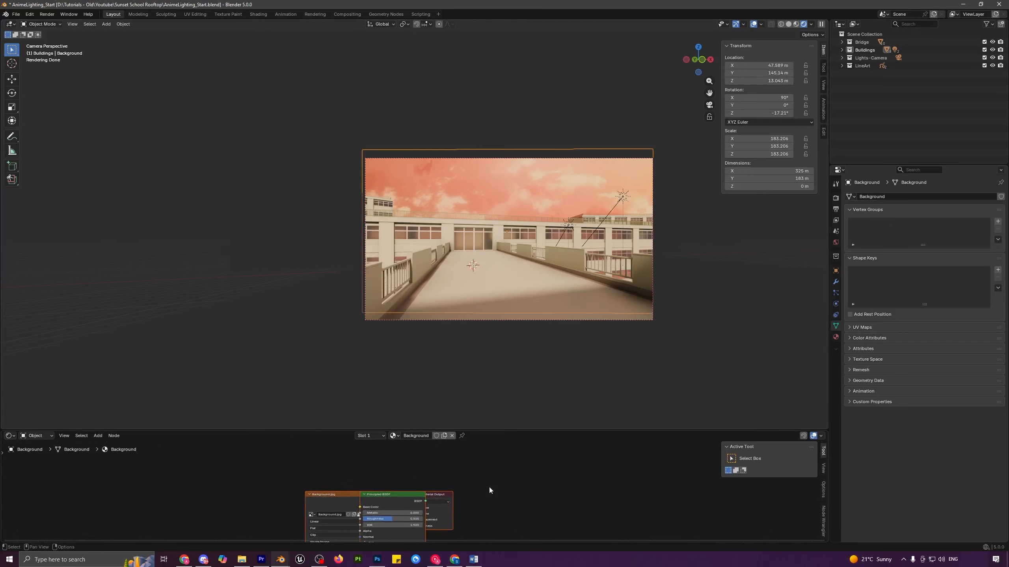
{"action": "middle_click_drag", "start_coordinate": [488, 489], "coordinate": [523, 472]}
{"action": "left_click_drag", "start_coordinate": [355, 482], "coordinate": [325, 485]}
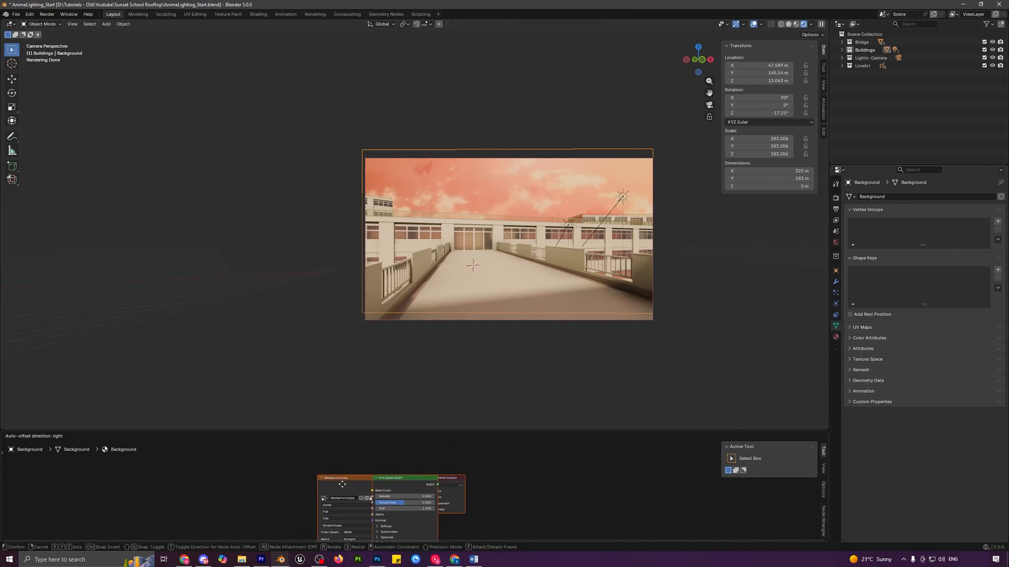
{"action": "right_click", "coordinate": [324, 484]}
{"action": "left_click", "coordinate": [349, 476]}
{"action": "left_click_drag", "start_coordinate": [388, 482], "coordinate": [257, 482]}
{"action": "left_click_drag", "start_coordinate": [471, 490], "coordinate": [426, 522]}
Step: Connect the Background.jpg texture's Color output directly to the Material Output's Surface input and clear the object selection
{"action": "left_click_drag", "start_coordinate": [310, 486], "coordinate": [479, 495]}
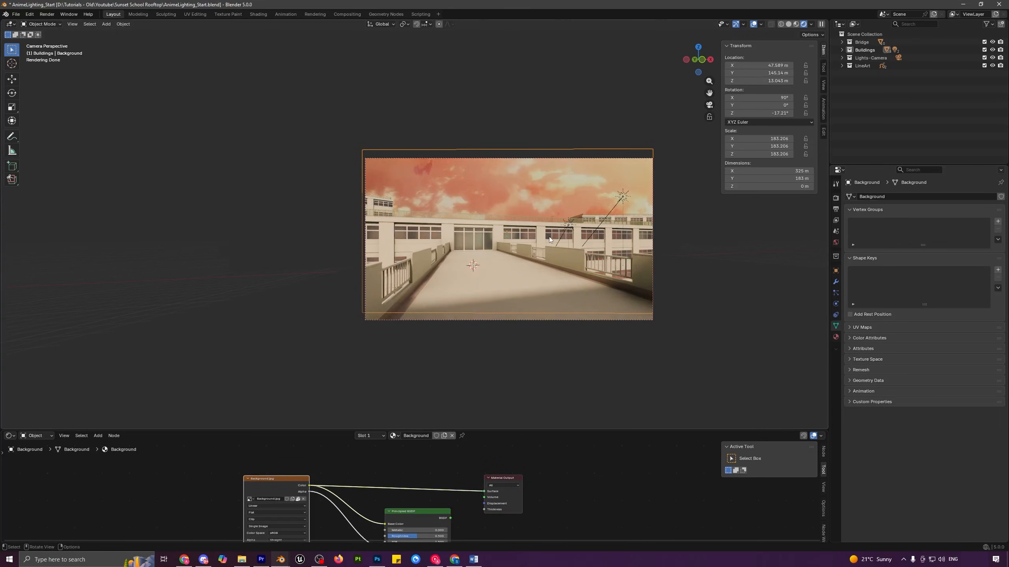
{"action": "key", "text": "a"}
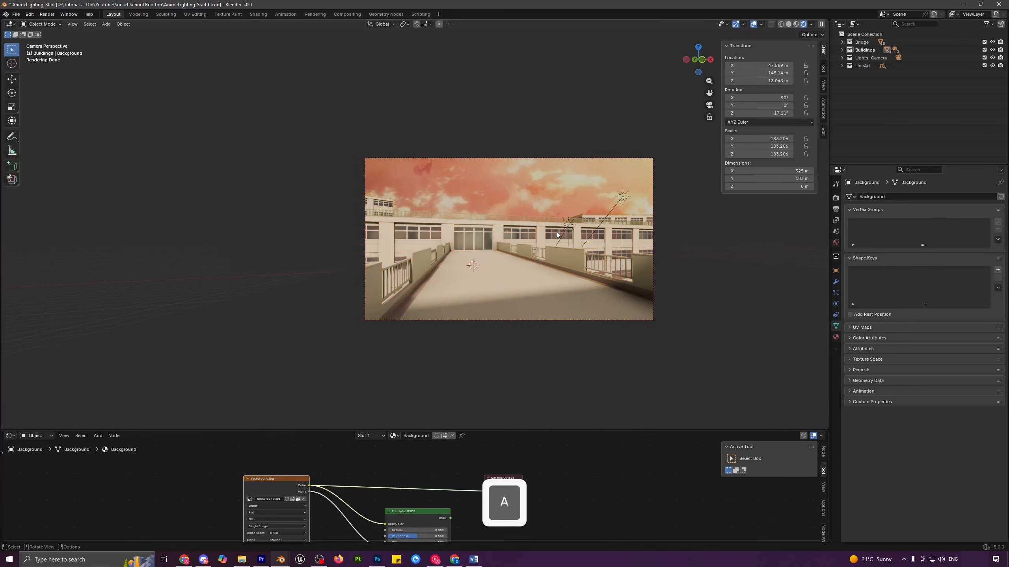
{"action": "key", "text": "a"}
{"action": "key", "text": "a"}
Step: Set the scene's color management view transform to Standard and hide the viewport overlays
{"action": "left_click", "coordinate": [836, 197]}
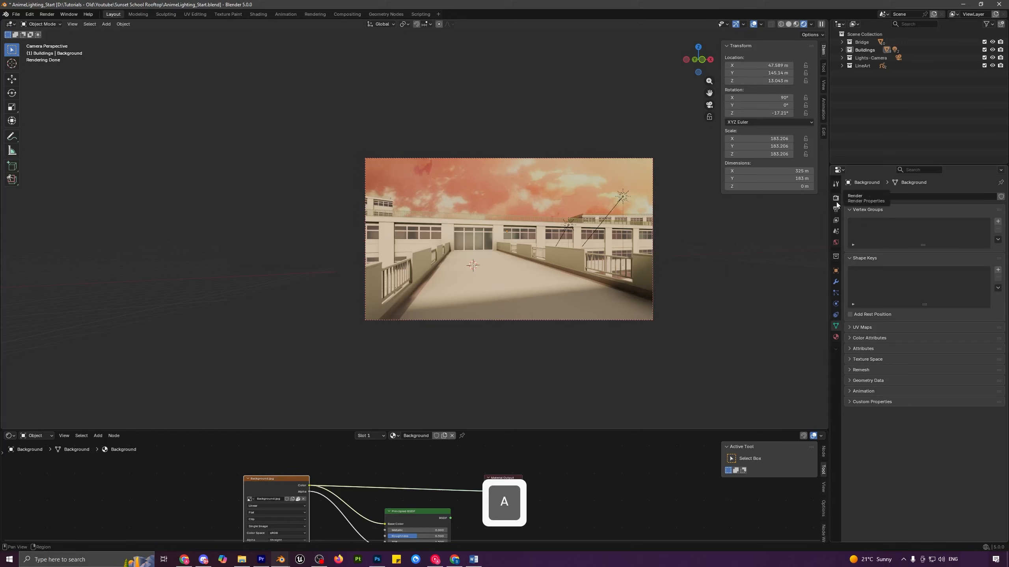
{"action": "left_click", "coordinate": [862, 486]}
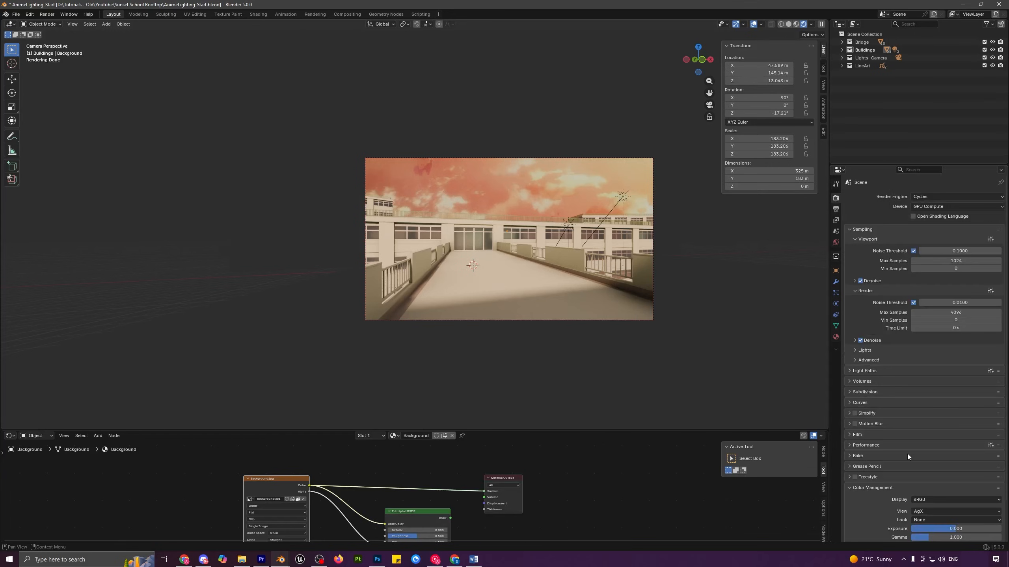
{"action": "scroll", "coordinate": [907, 455], "scroll_direction": "down", "scroll_amount": 3}
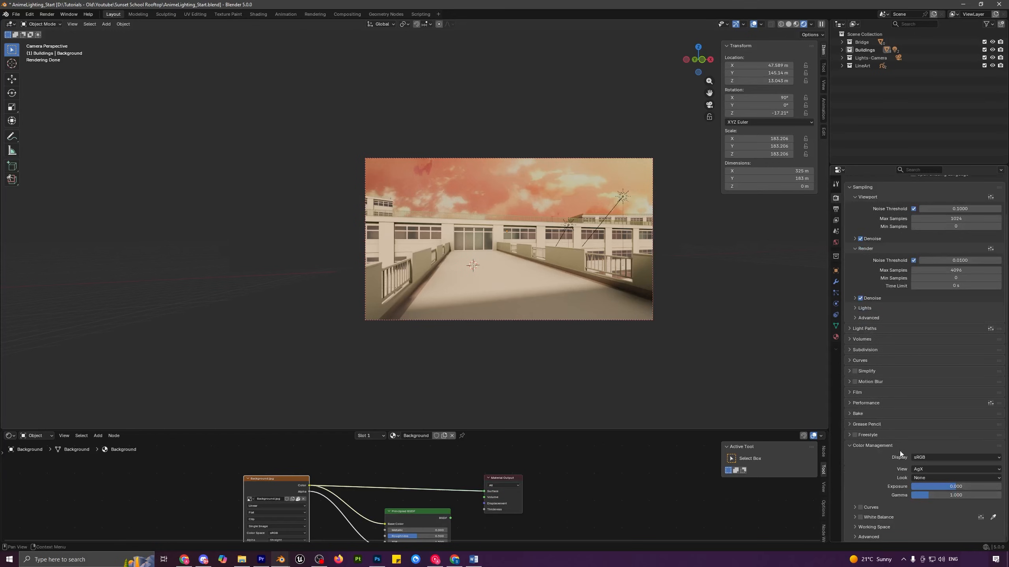
{"action": "left_click", "coordinate": [919, 470]}
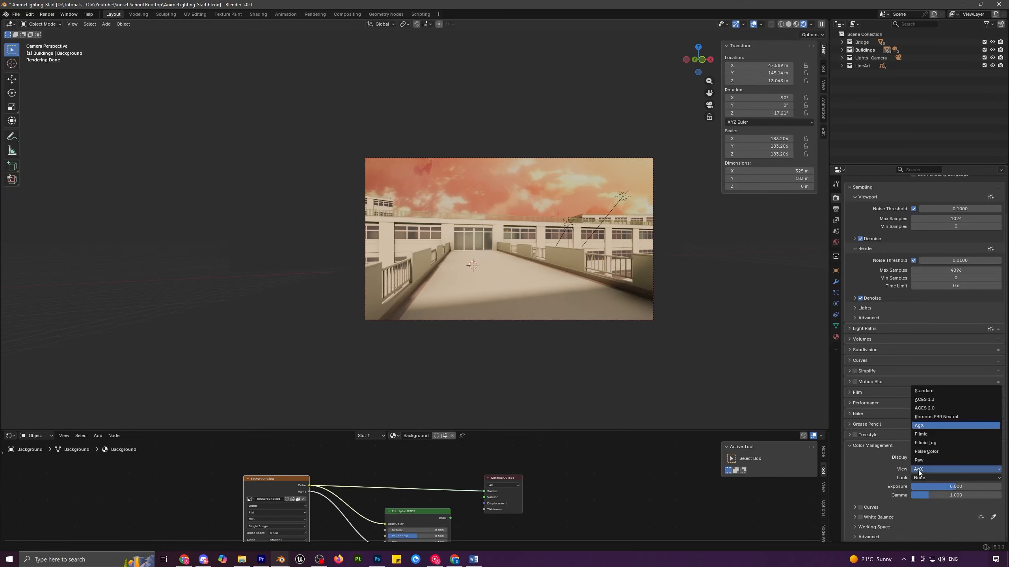
{"action": "left_click", "coordinate": [946, 391]}
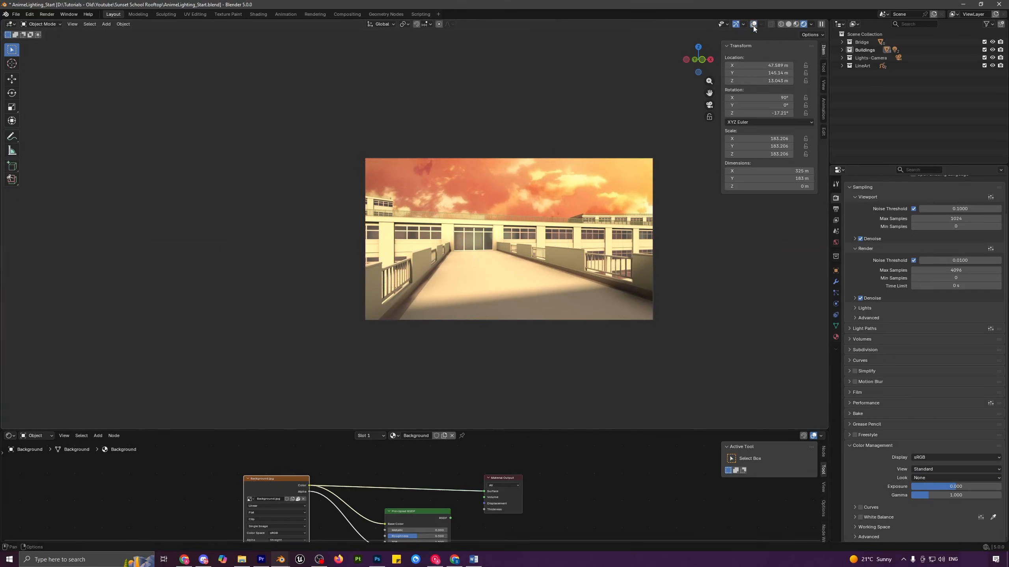
{"action": "scroll", "coordinate": [626, 213], "scroll_direction": "up", "scroll_amount": 2}
{"action": "middle_click_drag", "start_coordinate": [626, 213], "coordinate": [541, 235], "text": "shift"}
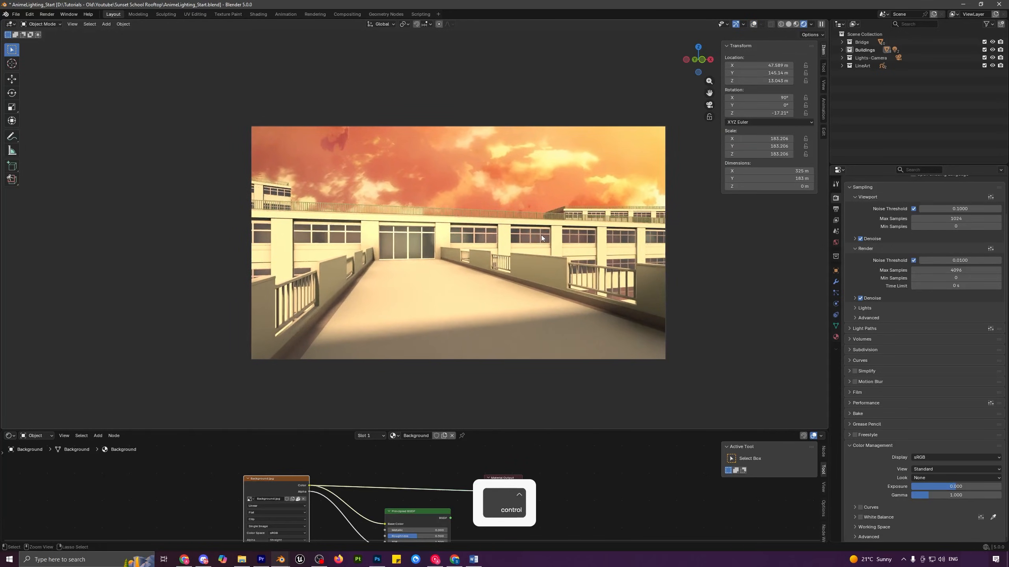
Step: Undo the view transform change for comparison and reapply Standard
{"action": "key", "text": "ctrl+z"}
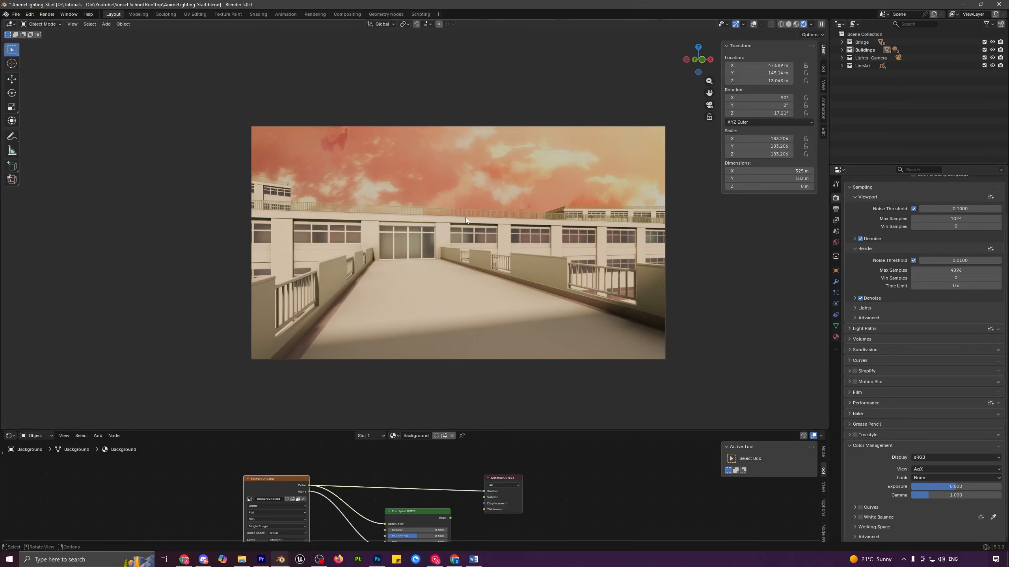
{"action": "left_click", "coordinate": [922, 469]}
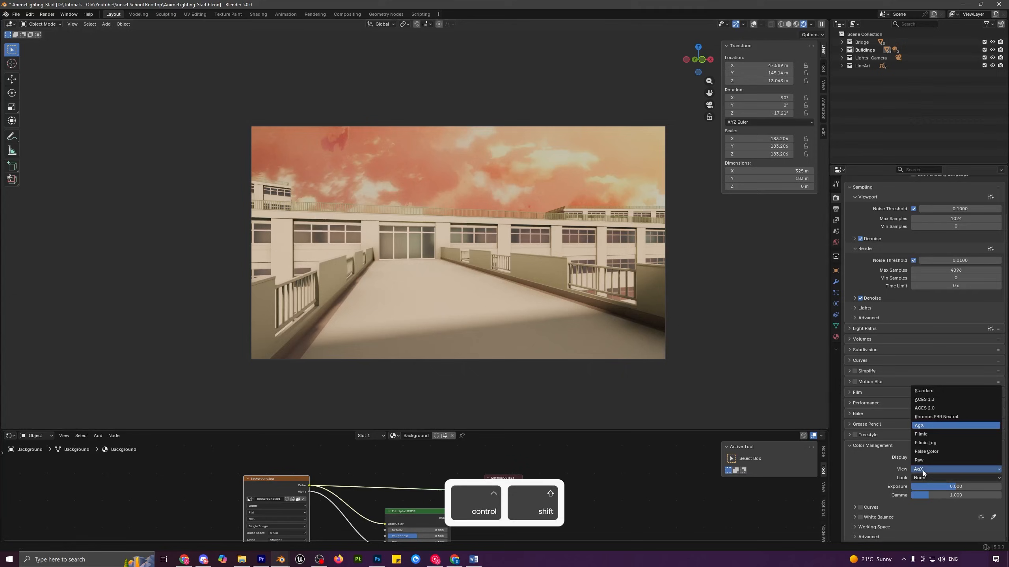
{"action": "left_click", "coordinate": [934, 391]}
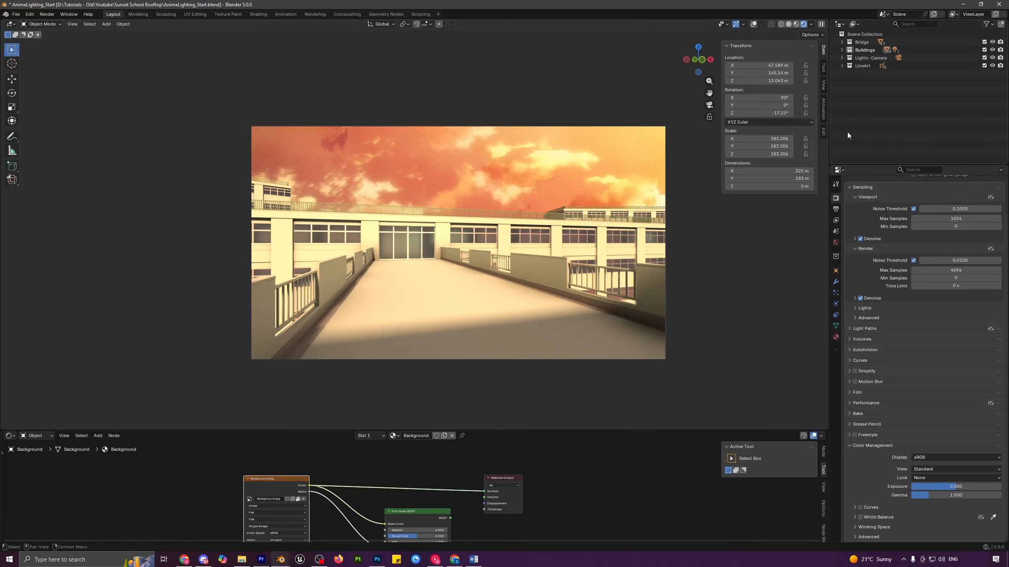
Step: Move both Sun lights from the Buildings collection to the Lights-Camera collection
{"action": "left_click", "coordinate": [842, 50]}
{"action": "scroll", "coordinate": [895, 99], "scroll_direction": "down", "scroll_amount": 10}
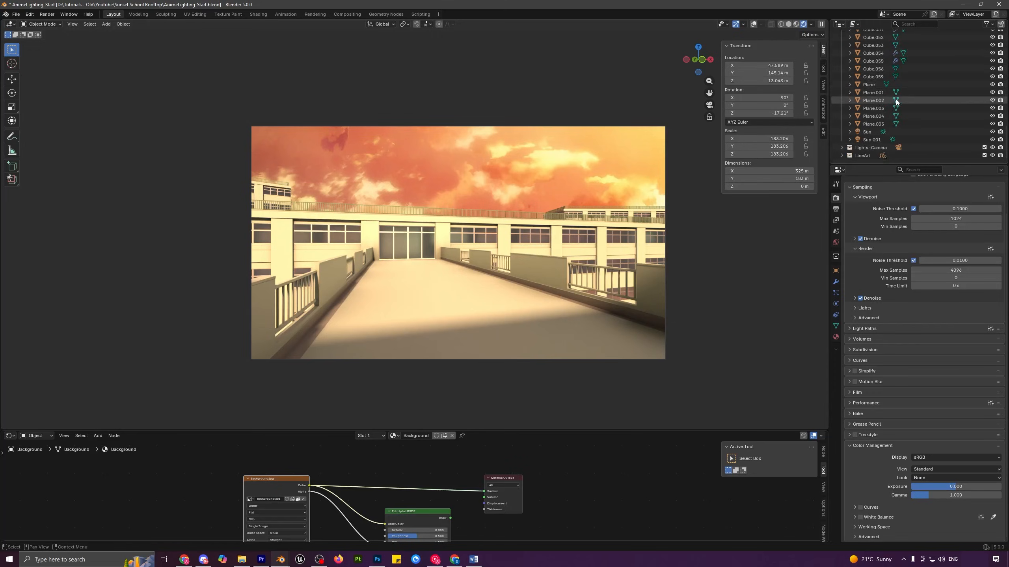
{"action": "left_click", "coordinate": [867, 131]}
{"action": "left_click", "coordinate": [870, 140], "text": "shift"}
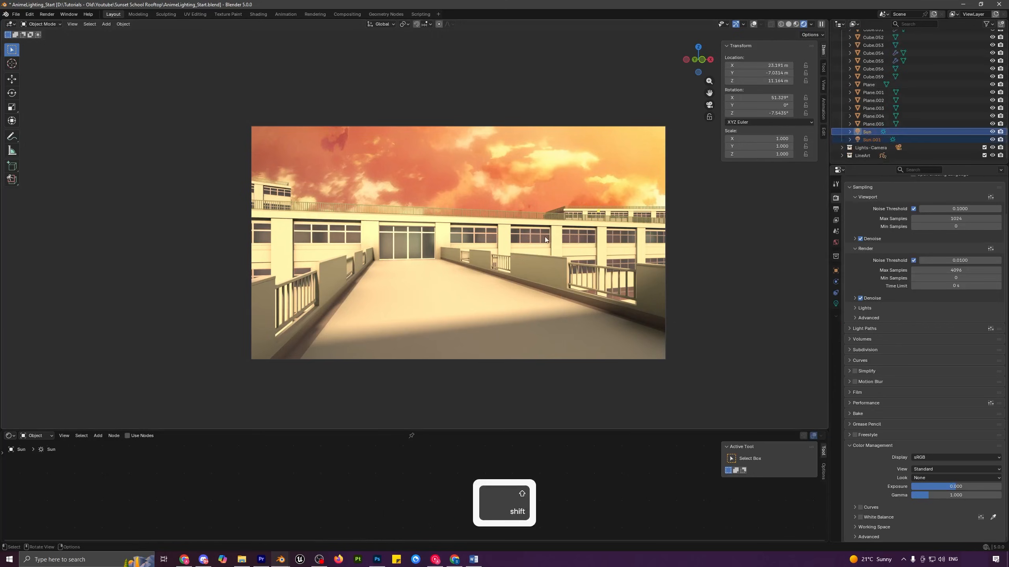
{"action": "key", "text": "m"}
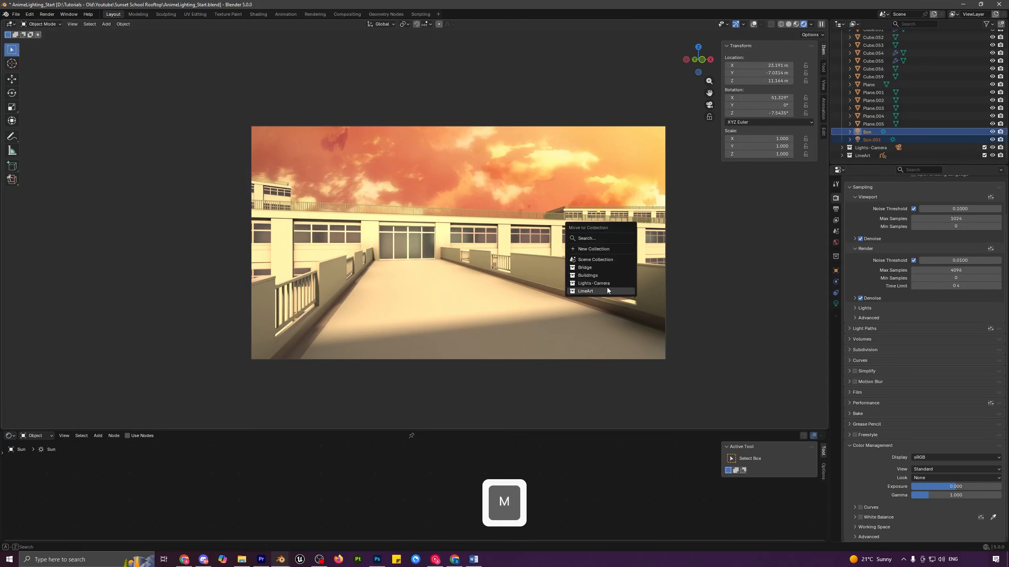
{"action": "left_click", "coordinate": [596, 284]}
{"action": "scroll", "coordinate": [934, 92], "scroll_direction": "up", "scroll_amount": 10}
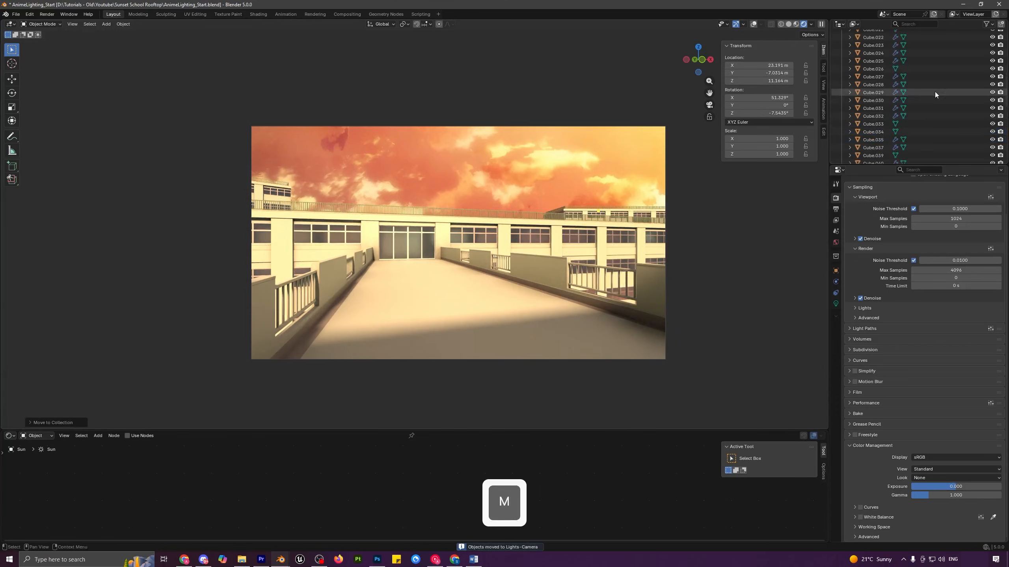
{"action": "scroll", "coordinate": [854, 66], "scroll_direction": "up", "scroll_amount": 3}
{"action": "left_click", "coordinate": [841, 50]}
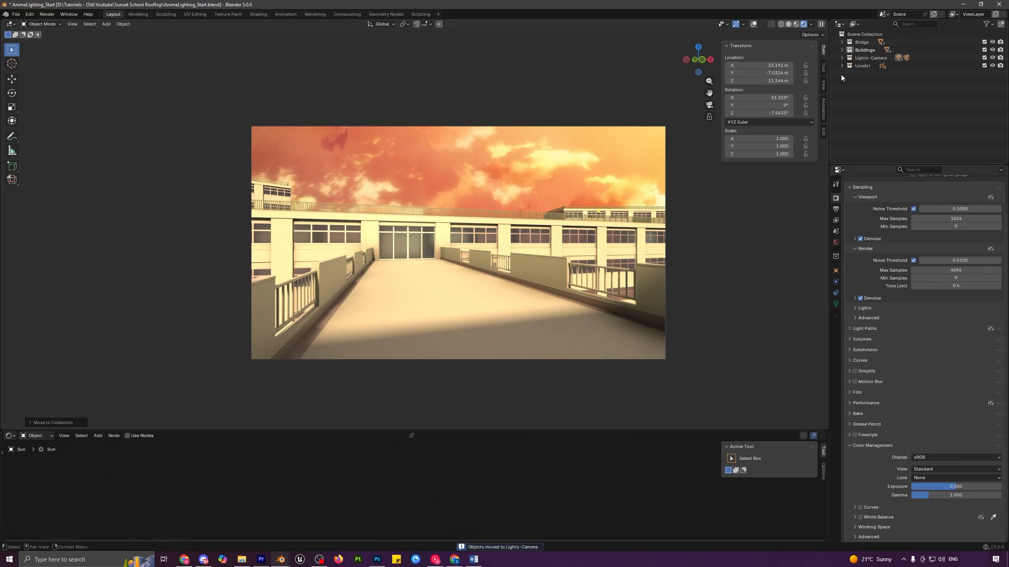
Step: Change the main Sun light's tint to a soft pink, about #FFD4CE, and clear the selection
{"action": "left_click", "coordinate": [842, 58]}
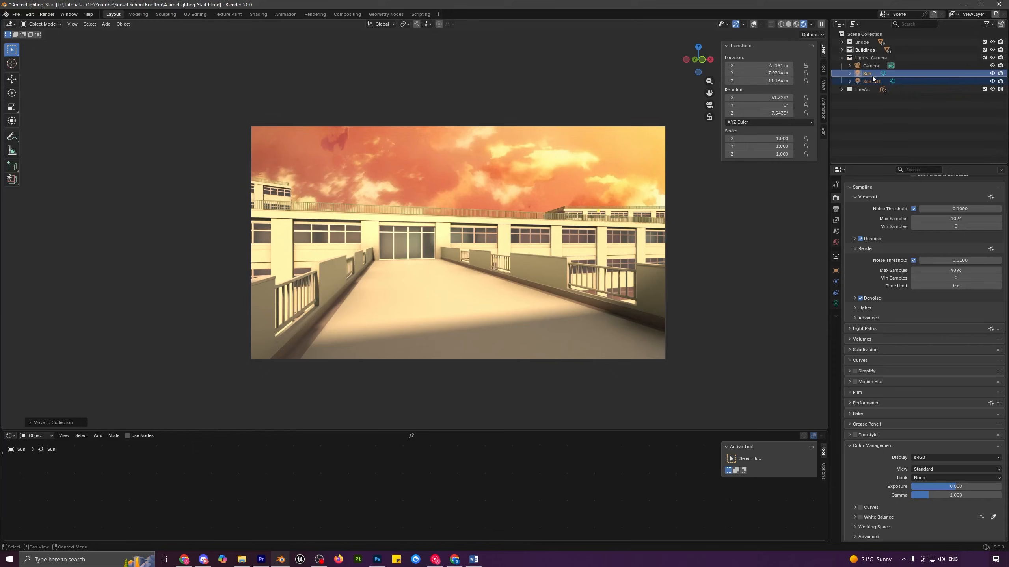
{"action": "left_click", "coordinate": [835, 304]}
{"action": "left_click", "coordinate": [926, 251]}
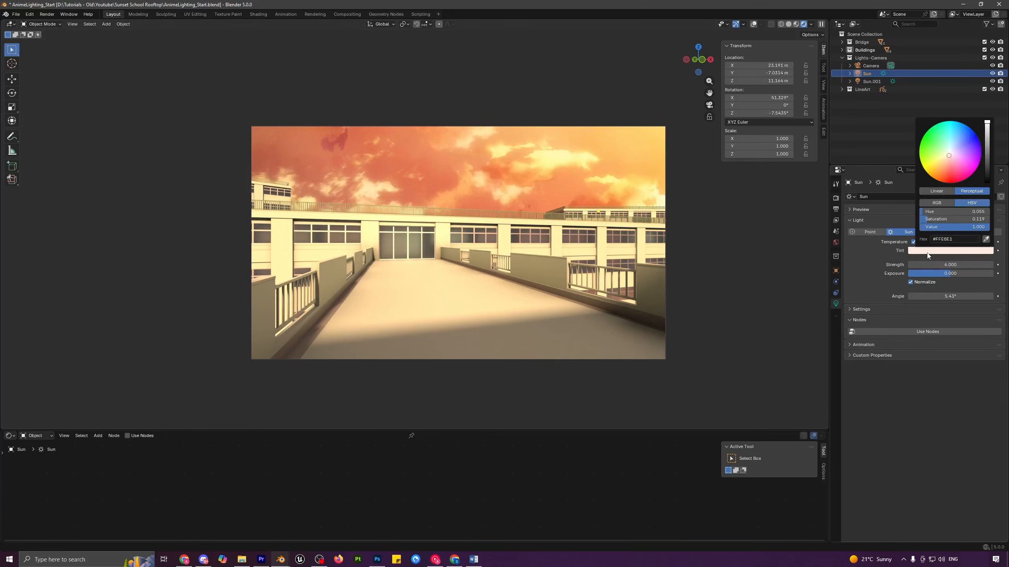
{"action": "left_click_drag", "start_coordinate": [949, 156], "coordinate": [949, 158]}
{"action": "left_click_drag", "start_coordinate": [952, 211], "coordinate": [950, 211]}
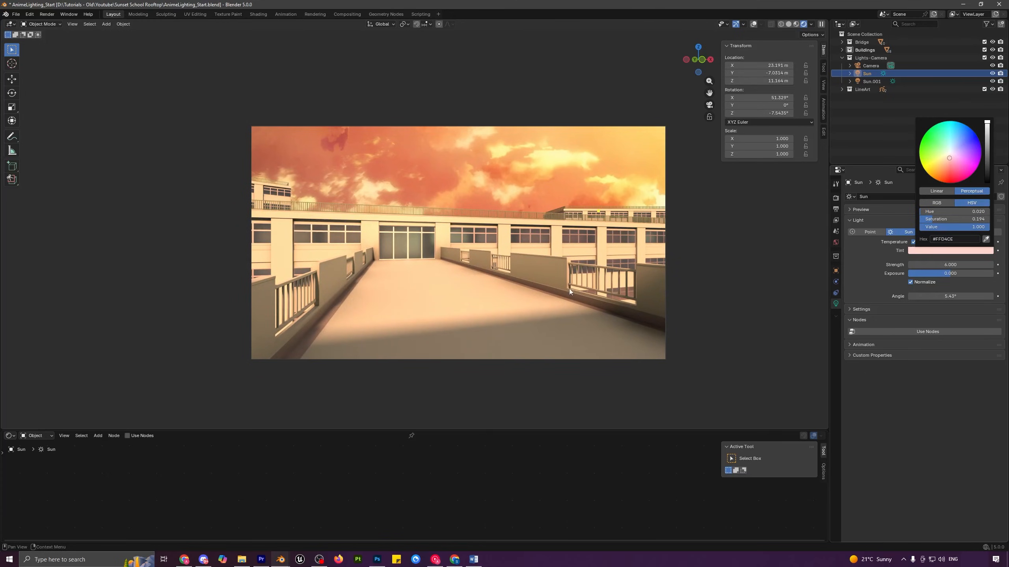
{"action": "key", "text": "a"}
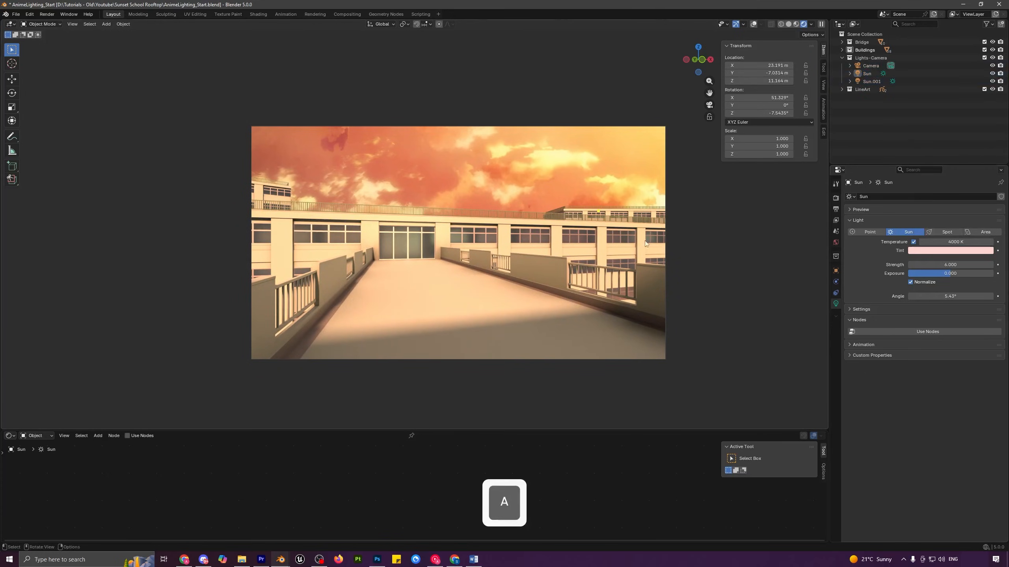
Step: Lower the strength of the Sun.001 light to 0.8
{"action": "left_click", "coordinate": [872, 82]}
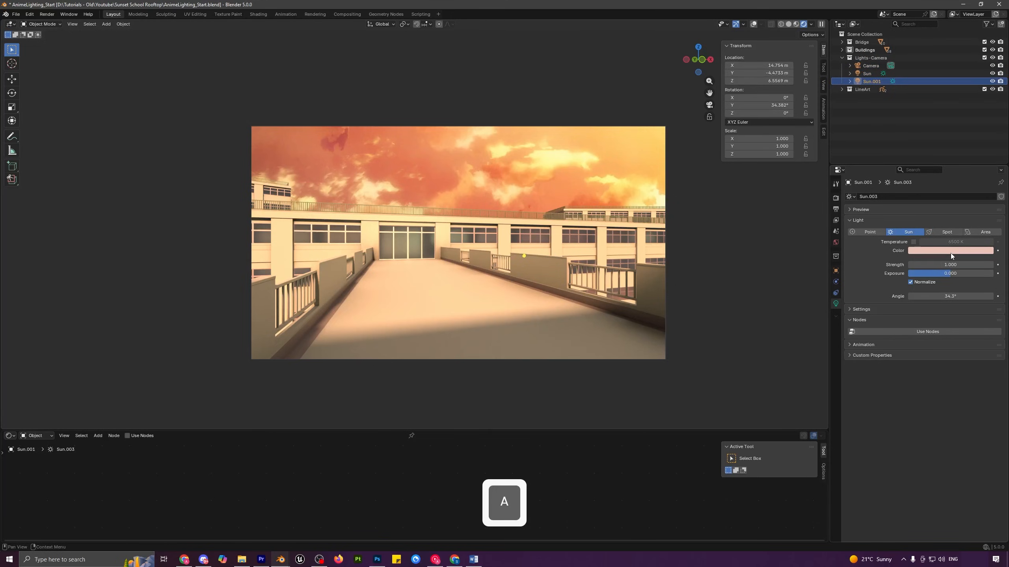
{"action": "mouse_move", "coordinate": [950, 265]}
{"action": "left_mouse_down"}
{"action": "mouse_move", "coordinate": [969, 264]}
{"action": "mouse_move", "coordinate": [927, 265]}
{"action": "mouse_move", "coordinate": [949, 265]}
{"action": "left_mouse_up"}
{"action": "scroll", "coordinate": [472, 258], "scroll_direction": "down", "scroll_amount": 2}
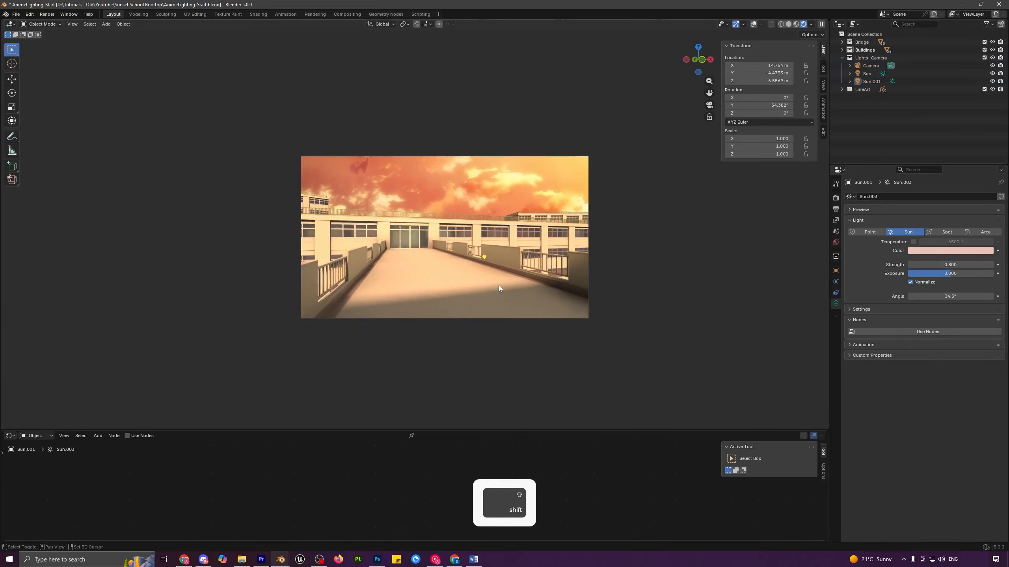
{"action": "middle_click_drag", "start_coordinate": [498, 286], "coordinate": [523, 285], "text": "shift"}
{"action": "scroll", "coordinate": [513, 287], "scroll_direction": "up", "scroll_amount": 2}
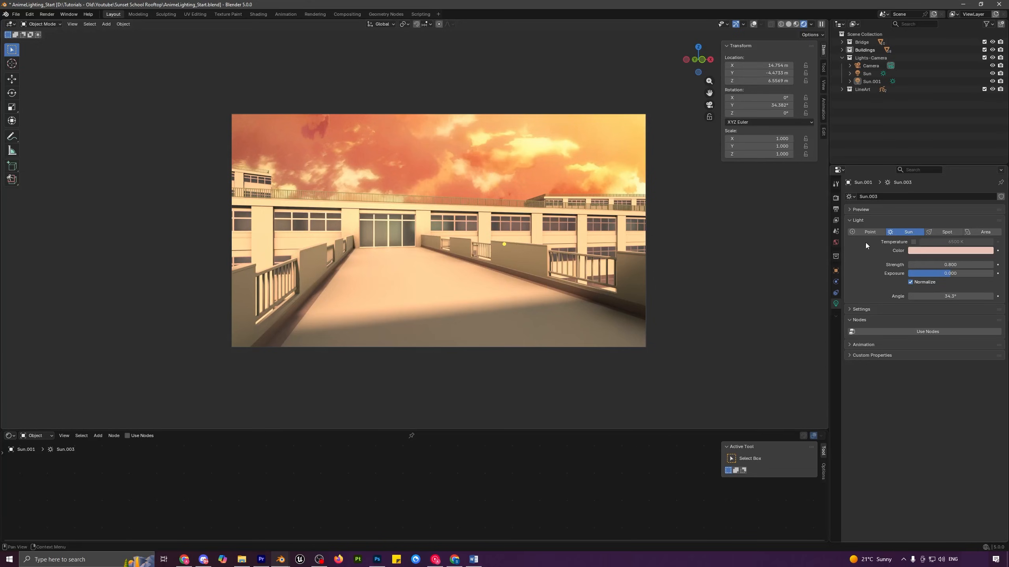
Step: Set the final render's maximum samples to 100
{"action": "left_click", "coordinate": [836, 199]}
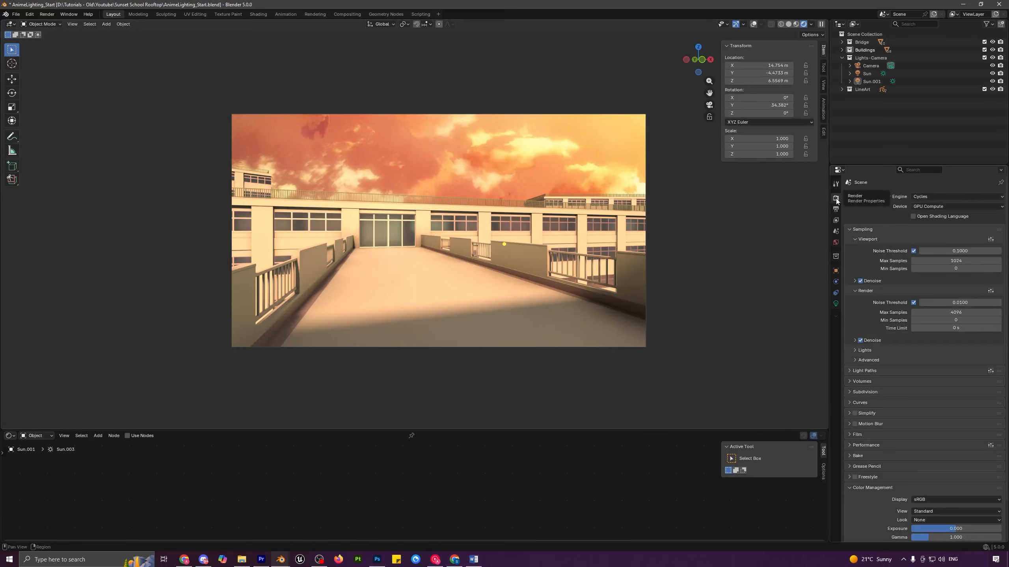
{"action": "double_click", "coordinate": [951, 314]}
{"action": "type", "text": "100"}
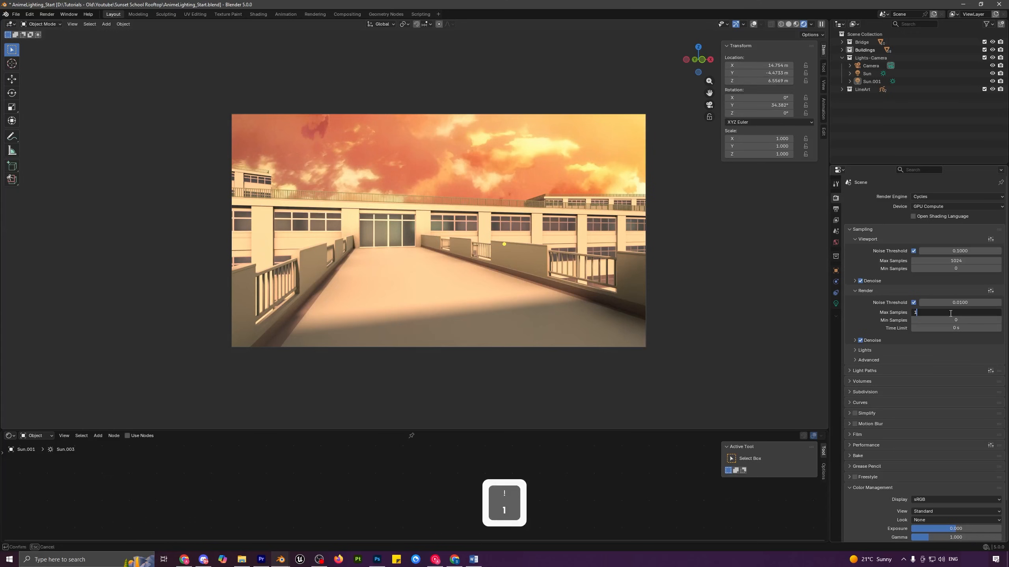
{"action": "key", "text": "Return"}
Step: Render the camera view, inspect the image up close and close the render window
{"action": "key", "text": "F12"}
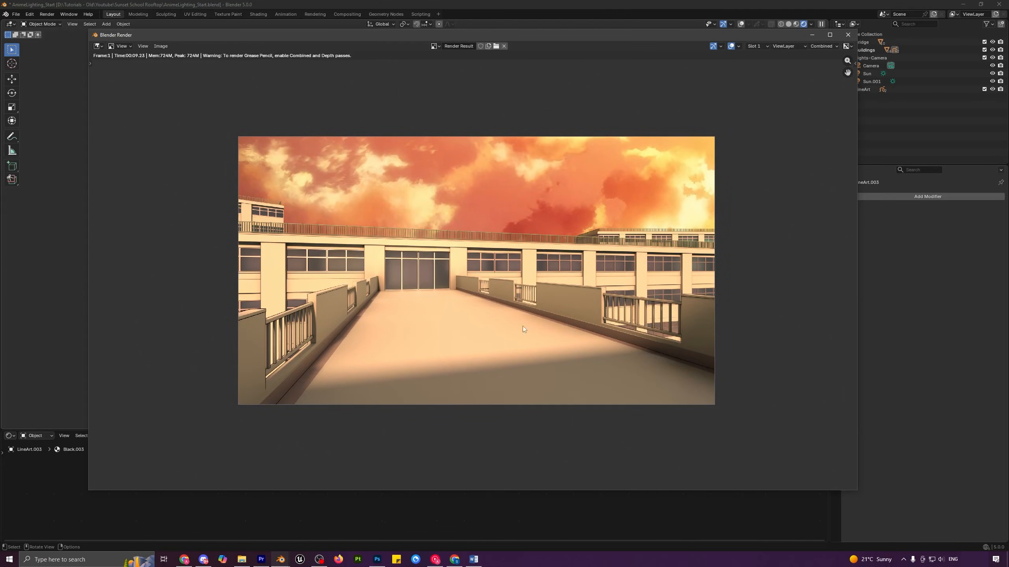
{"action": "scroll", "coordinate": [523, 327], "scroll_direction": "up", "scroll_amount": 4}
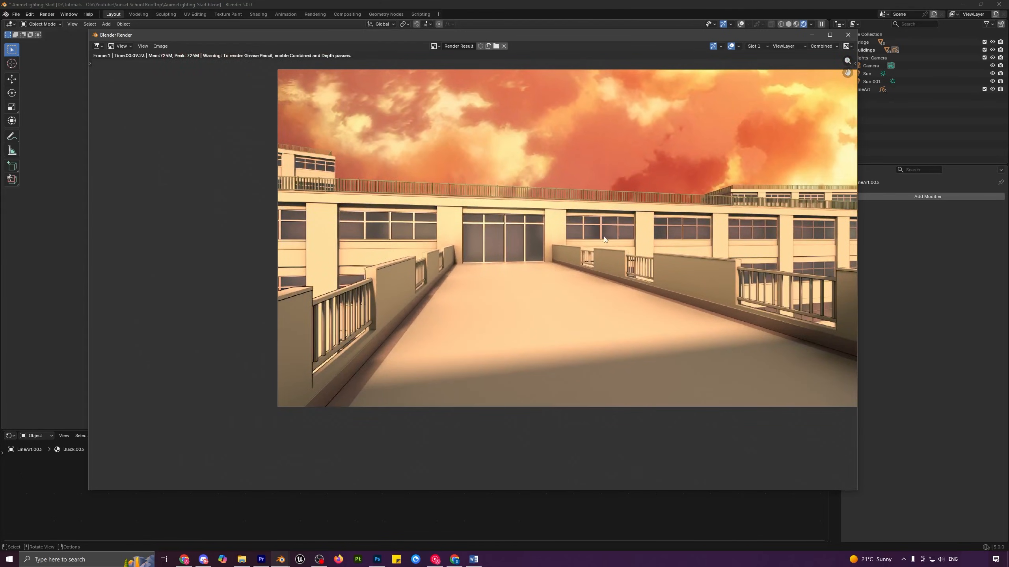
{"action": "left_click", "coordinate": [849, 35]}
Step: Try a Scene Line Art Grease Pencil object with a line radius of 0.07 and remove its Lineart modifier
{"action": "key", "text": "shift+a"}
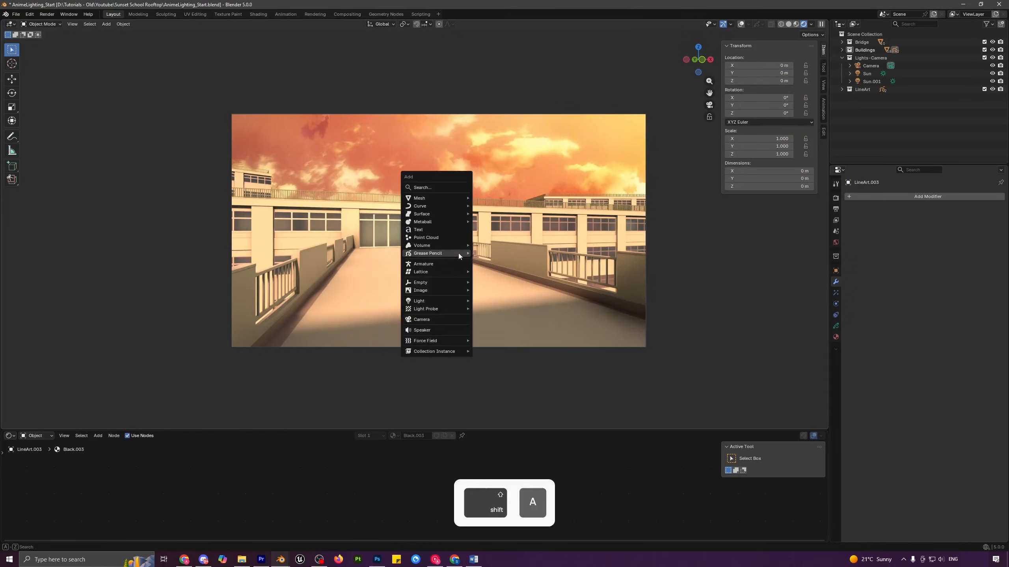
{"action": "mouse_move", "coordinate": [432, 254]}
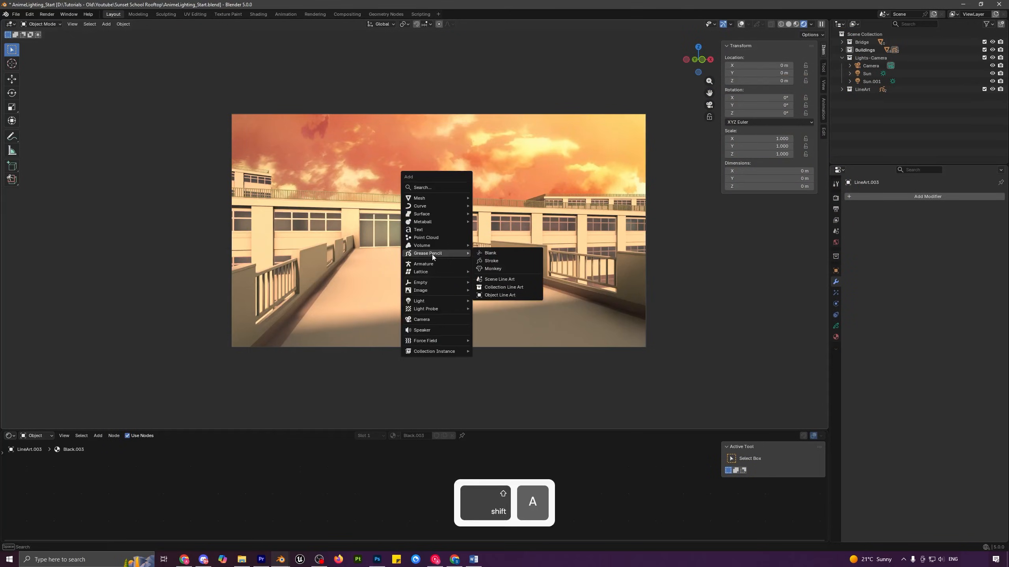
{"action": "left_click", "coordinate": [492, 280]}
{"action": "mouse_move", "coordinate": [920, 251]}
{"action": "left_mouse_down"}
{"action": "mouse_move", "coordinate": [932, 251]}
{"action": "mouse_move", "coordinate": [914, 252]}
{"action": "left_mouse_up"}
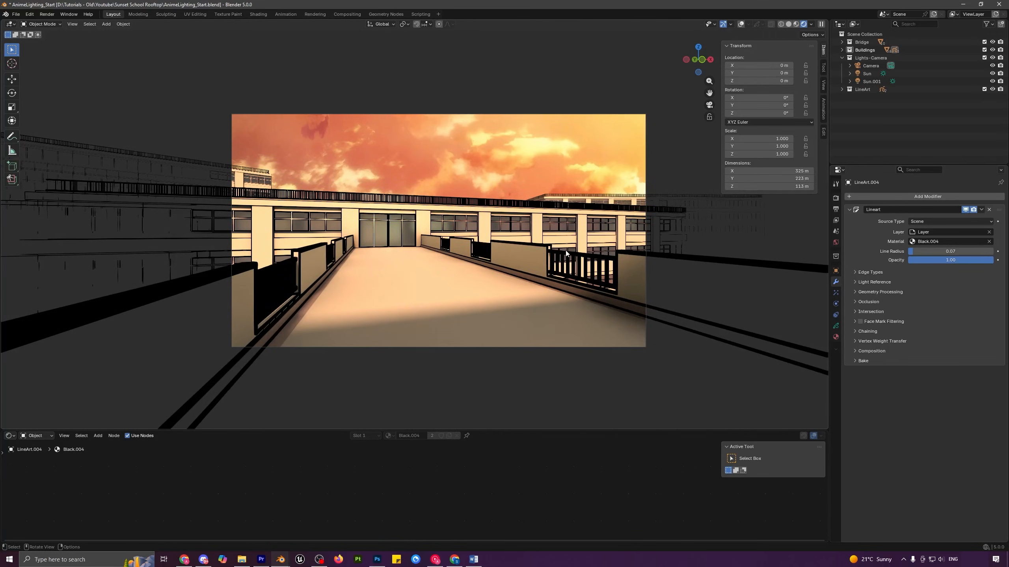
{"action": "left_click", "coordinate": [990, 210]}
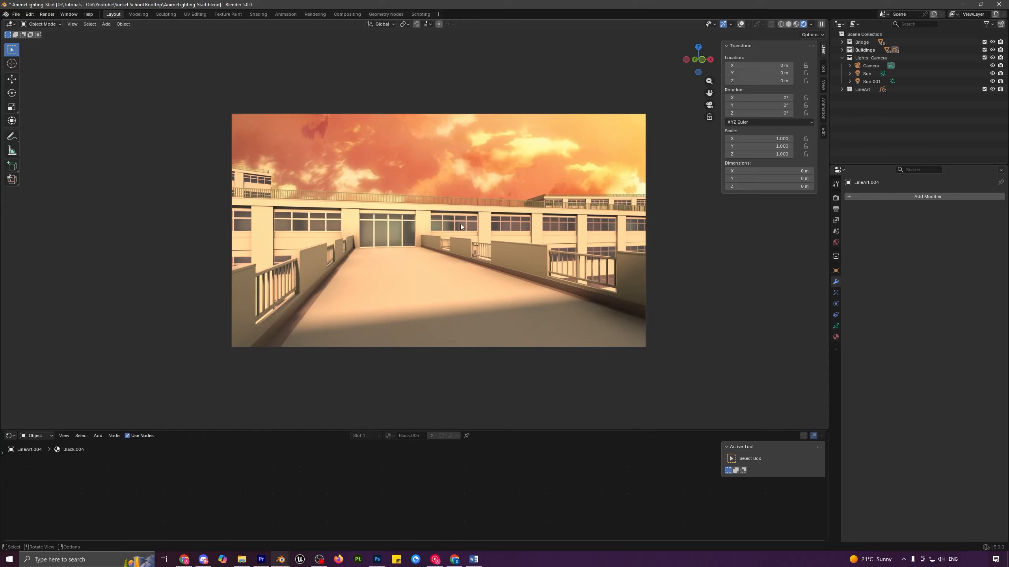
Step: Show the viewport overlays, raise the sky plane about 15.24 m along Z and clear the selection
{"action": "left_click", "coordinate": [445, 161]}
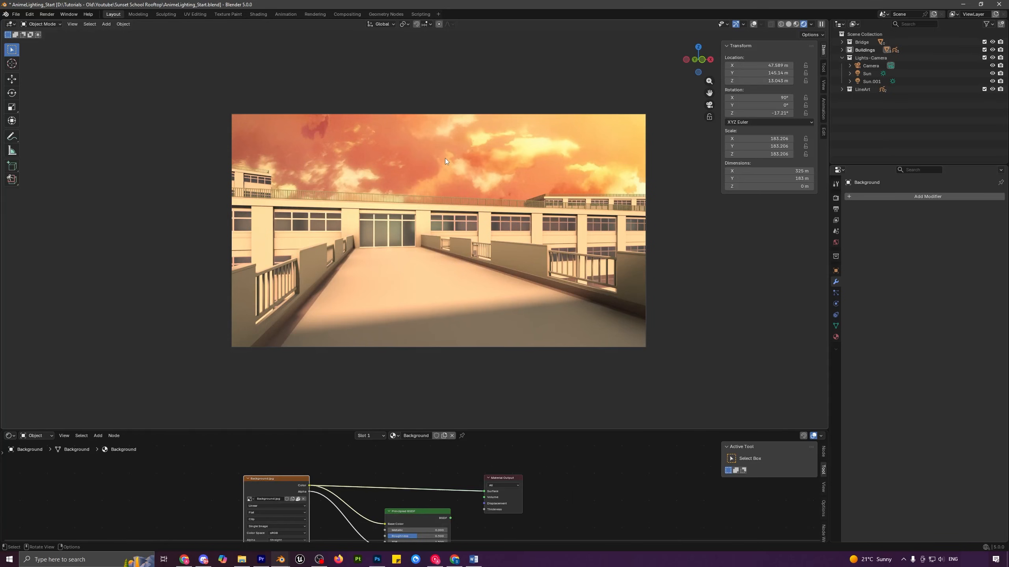
{"action": "left_click", "coordinate": [741, 24]}
{"action": "key", "text": "g"}
{"action": "key", "text": "z"}
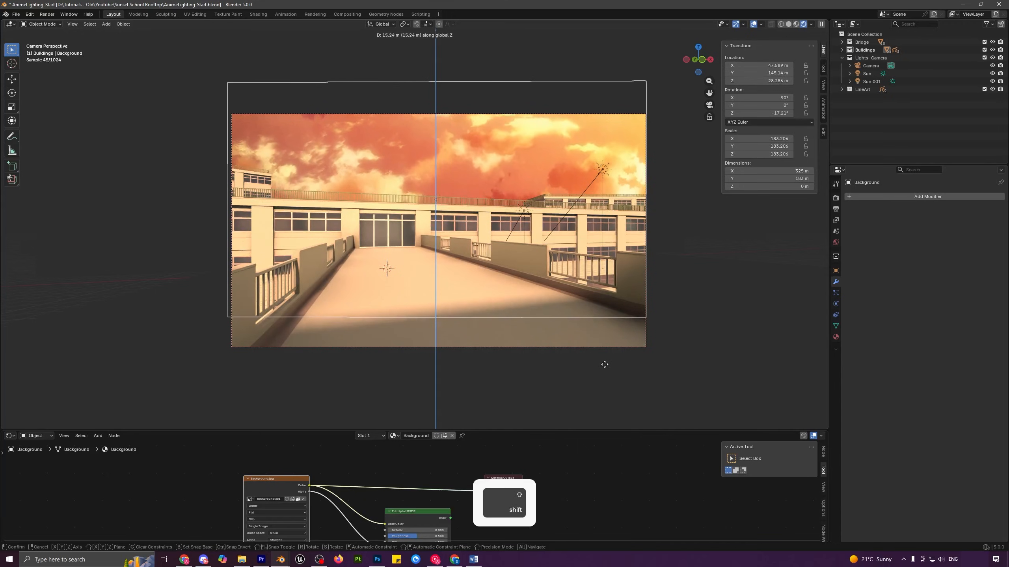
{"action": "left_click", "coordinate": [604, 365]}
{"action": "key", "text": "a"}
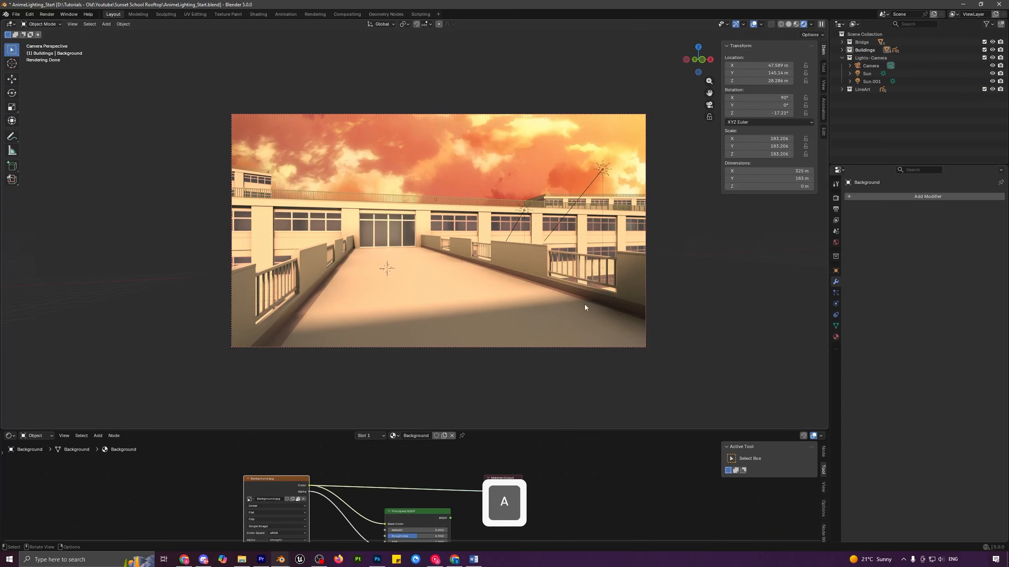
Step: Render the camera view with the raised sky and create a new compositor node tree for the scene
{"action": "key", "text": "F12"}
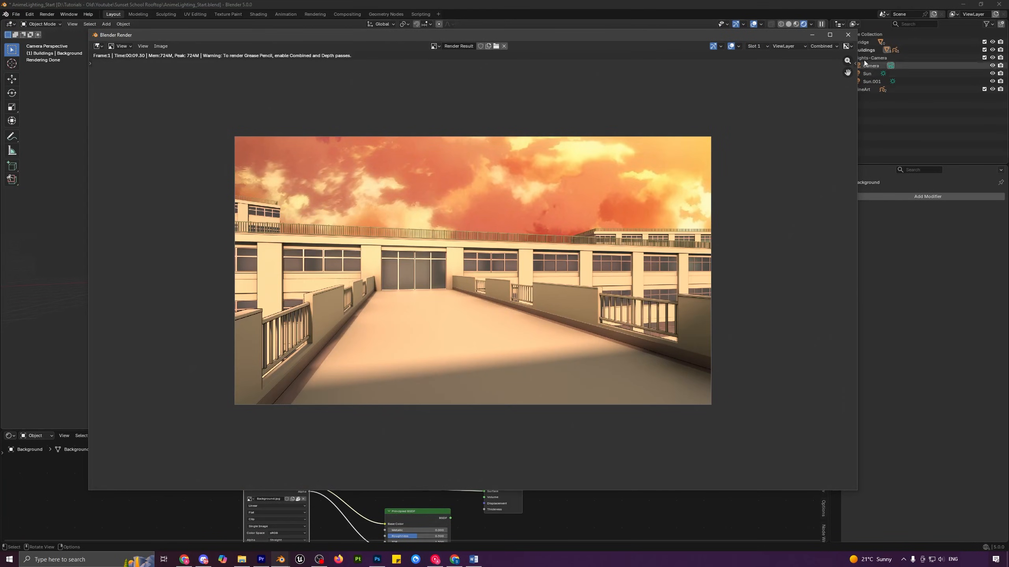
{"action": "left_click", "coordinate": [848, 34]}
{"action": "left_click", "coordinate": [353, 14]}
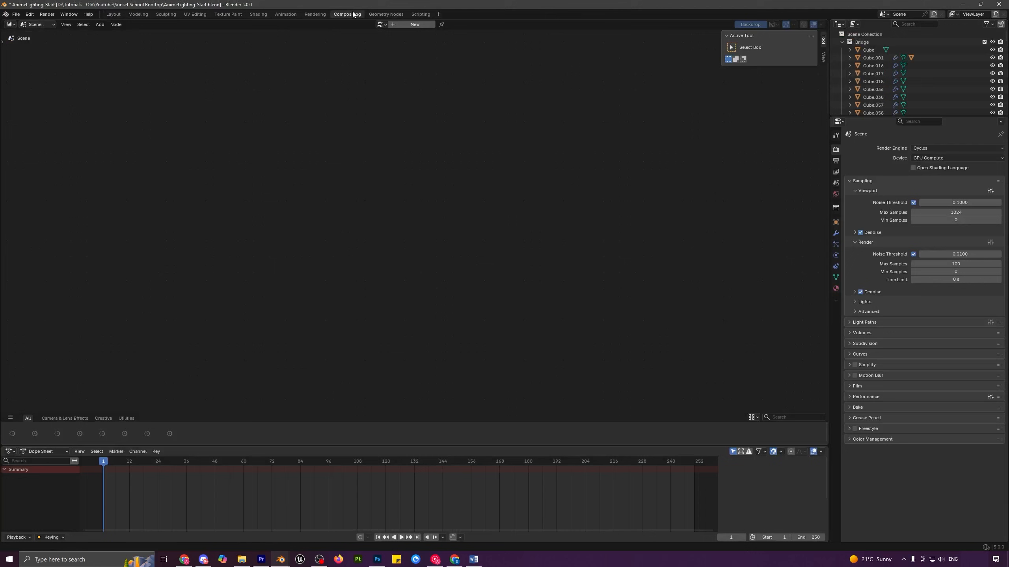
{"action": "left_click", "coordinate": [405, 24]}
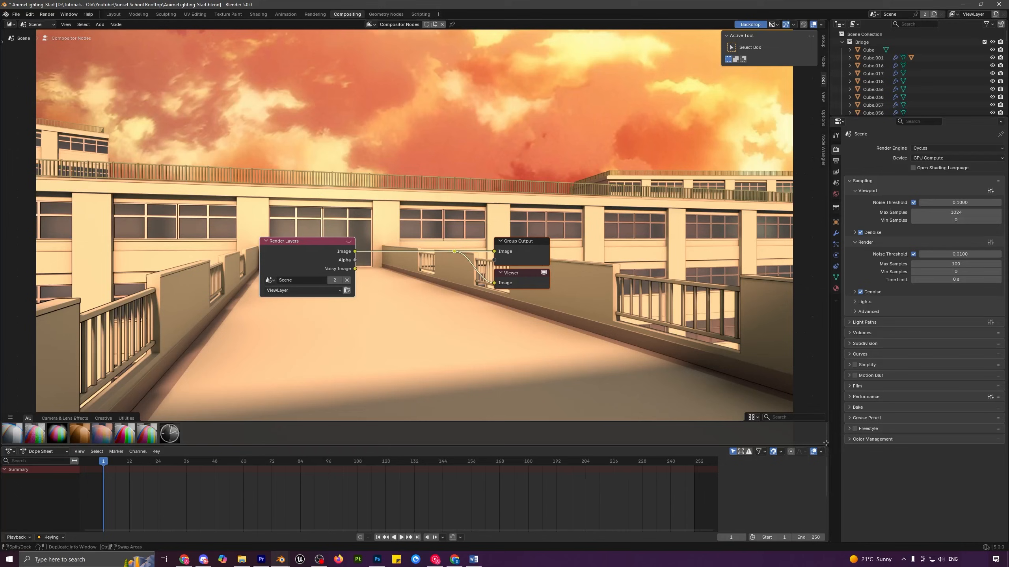
Step: Extend the compositor over the timeline area and split off an Image Editor beside it showing the Render Result
{"action": "left_click_drag", "start_coordinate": [825, 445], "coordinate": [826, 461]}
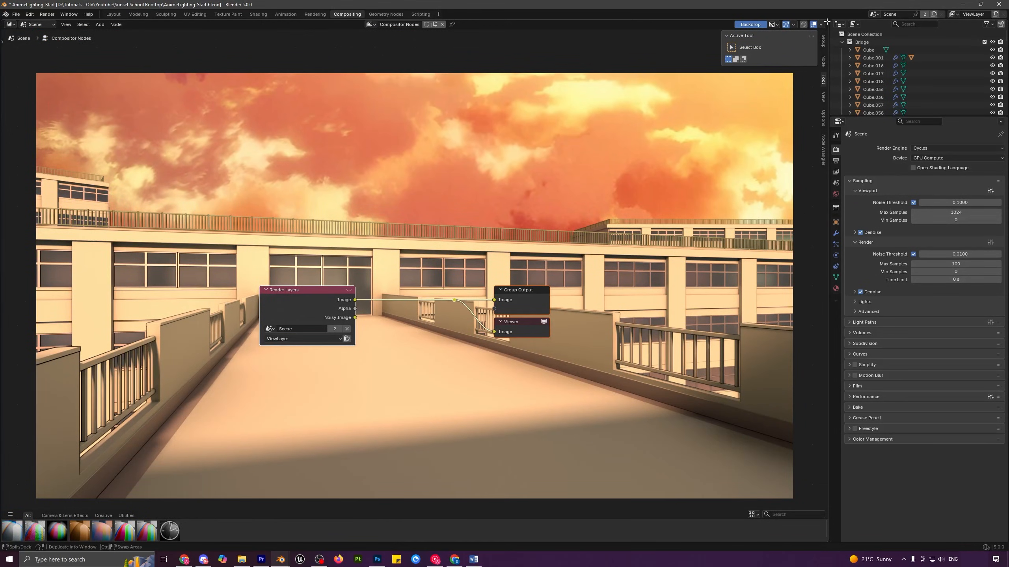
{"action": "left_click_drag", "start_coordinate": [827, 21], "coordinate": [407, 36]}
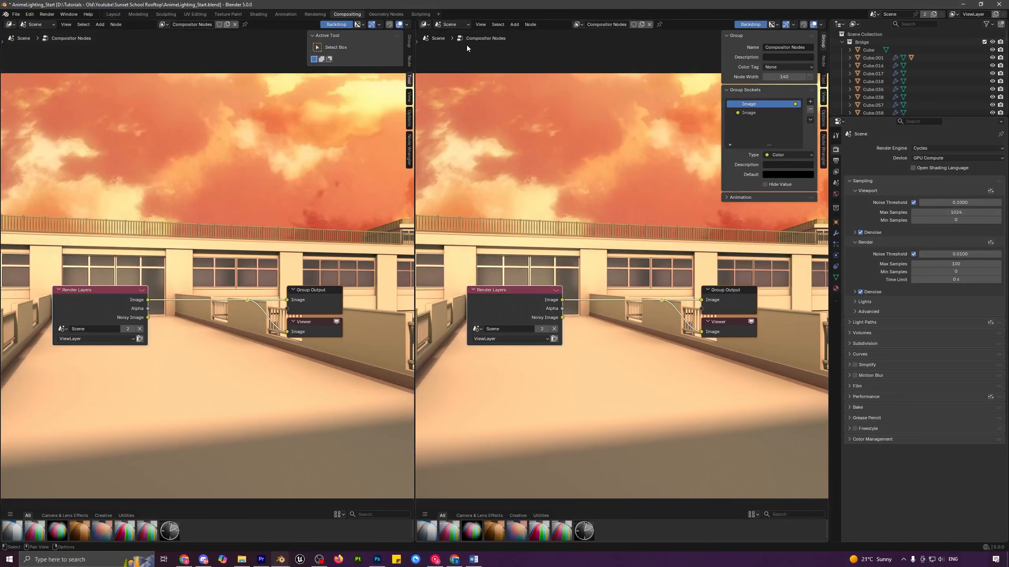
{"action": "left_click", "coordinate": [424, 25]}
{"action": "left_click", "coordinate": [445, 54]}
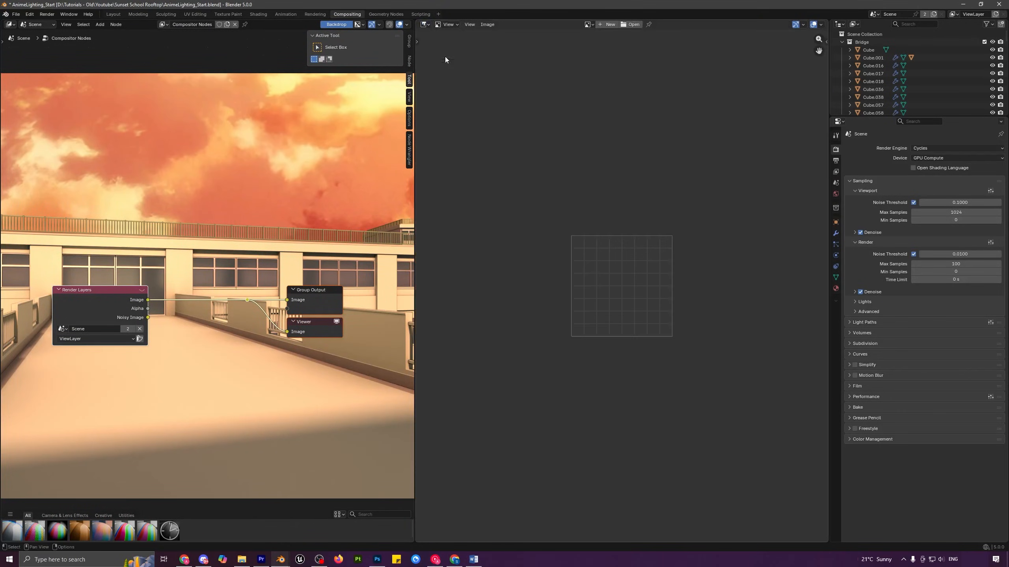
{"action": "left_click", "coordinate": [587, 25]}
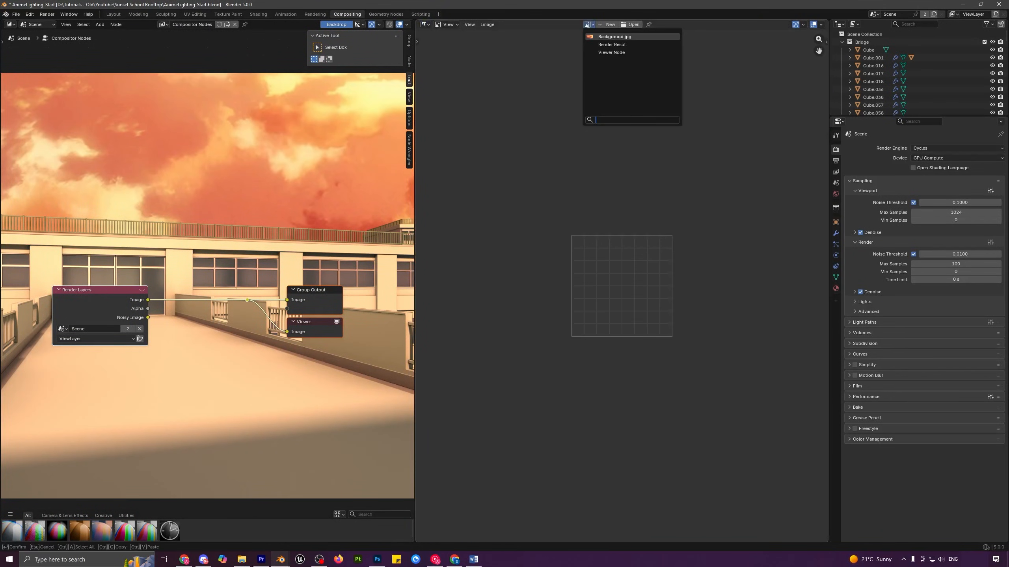
{"action": "left_click", "coordinate": [612, 45]}
Step: Shrink the compositor's backdrop image until it no longer covers the node area
{"action": "left_click", "coordinate": [138, 204]}
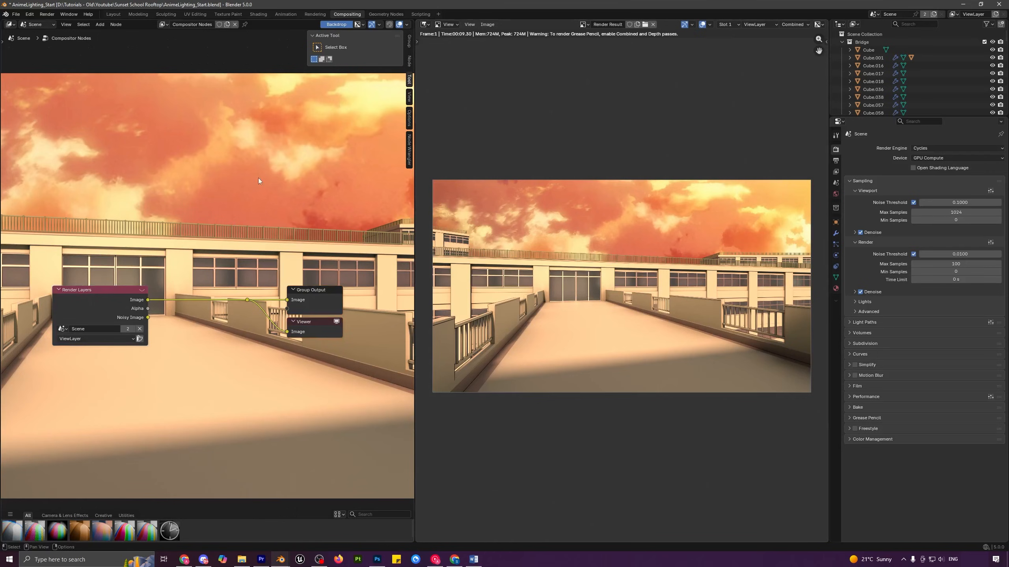
{"action": "key", "text": "v"}
{"action": "key", "text": "v"}
{"action": "key", "text": "v"}
{"action": "key", "text": "v"}
{"action": "key", "text": "v"}
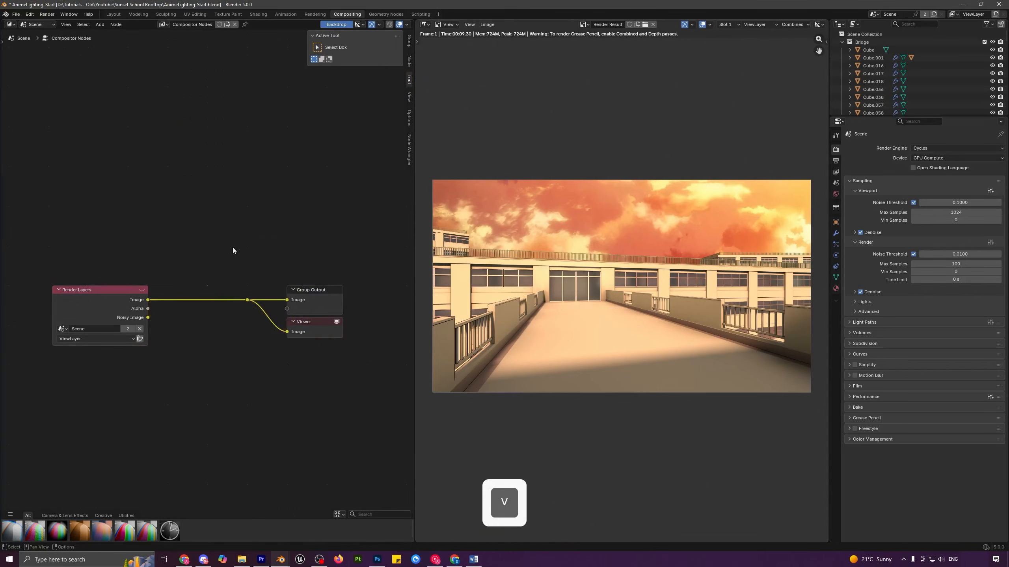
{"action": "key", "text": "v"}
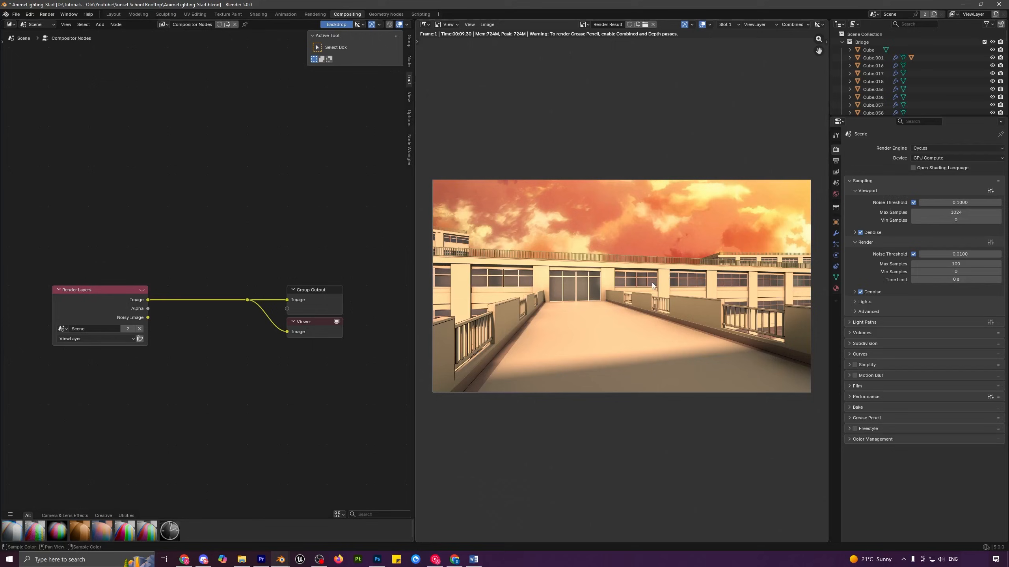
Step: Set the compositor's performance device to GPU
{"action": "left_click", "coordinate": [408, 119]}
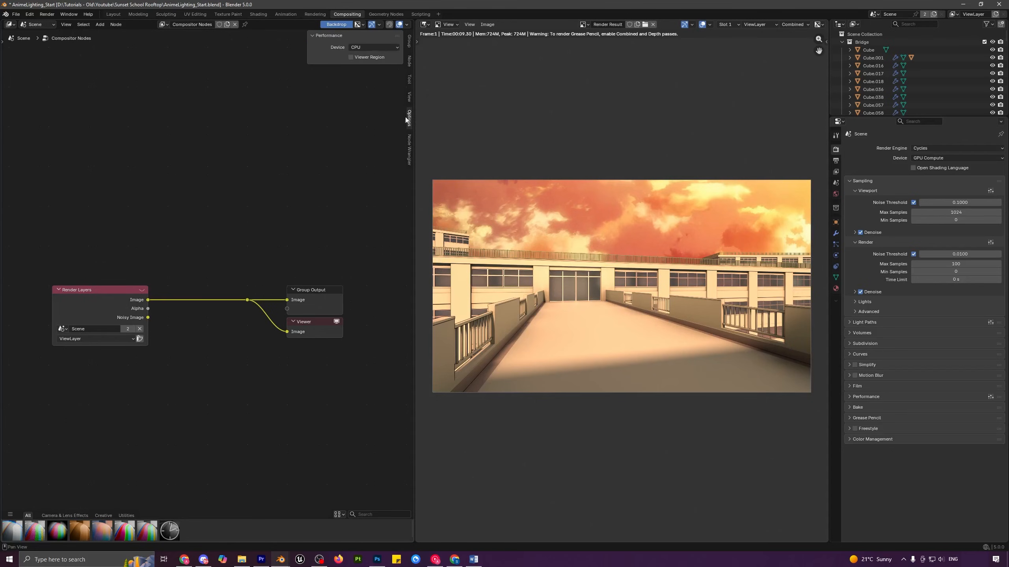
{"action": "left_click", "coordinate": [367, 44]}
{"action": "left_click", "coordinate": [362, 64]}
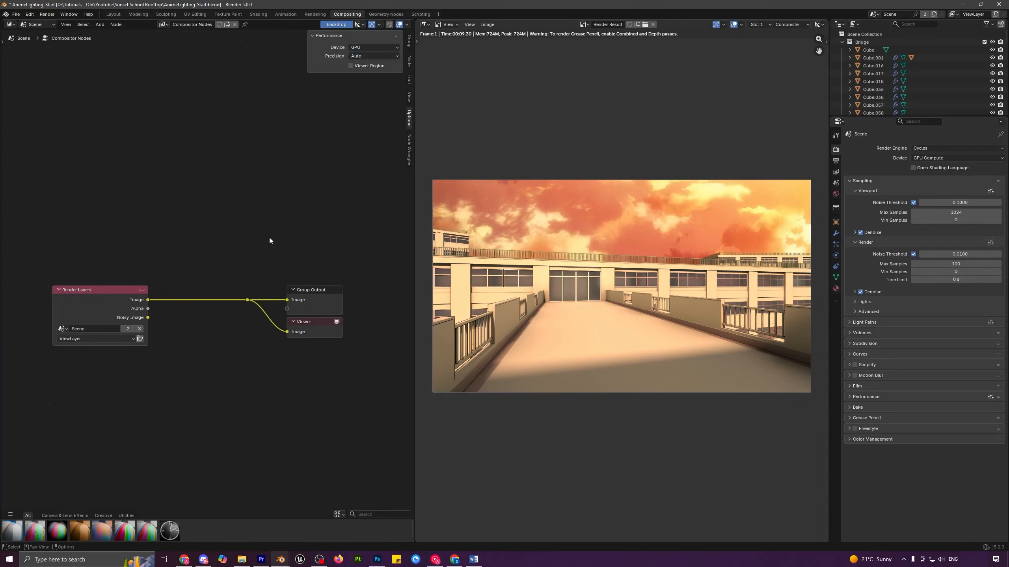
Step: Add a Kuwahara node and insert it between the Render Layers image output and the output nodes' reroute
{"action": "key", "text": "shift+a"}
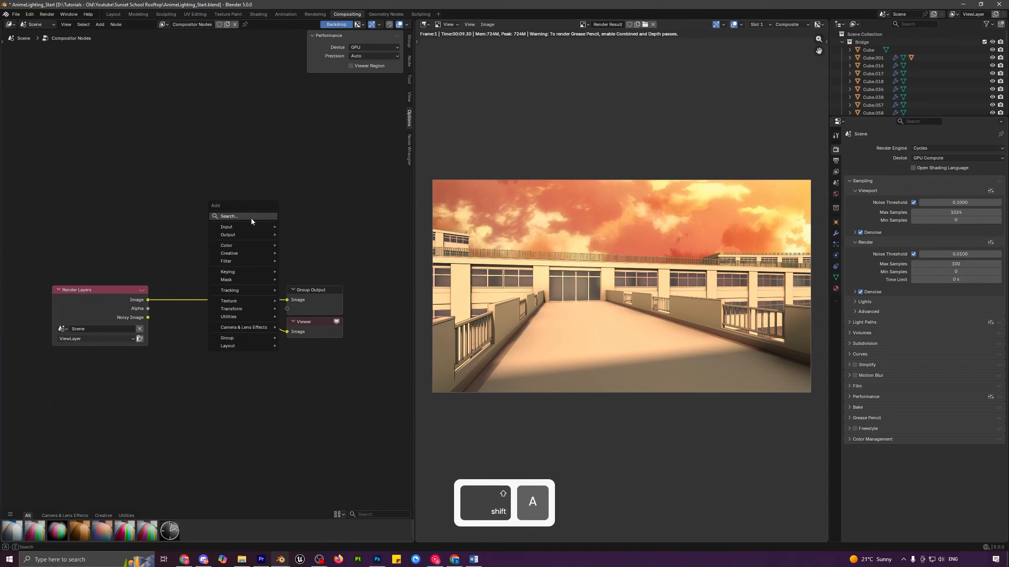
{"action": "left_click", "coordinate": [251, 218]}
{"action": "left_click", "coordinate": [292, 236]}
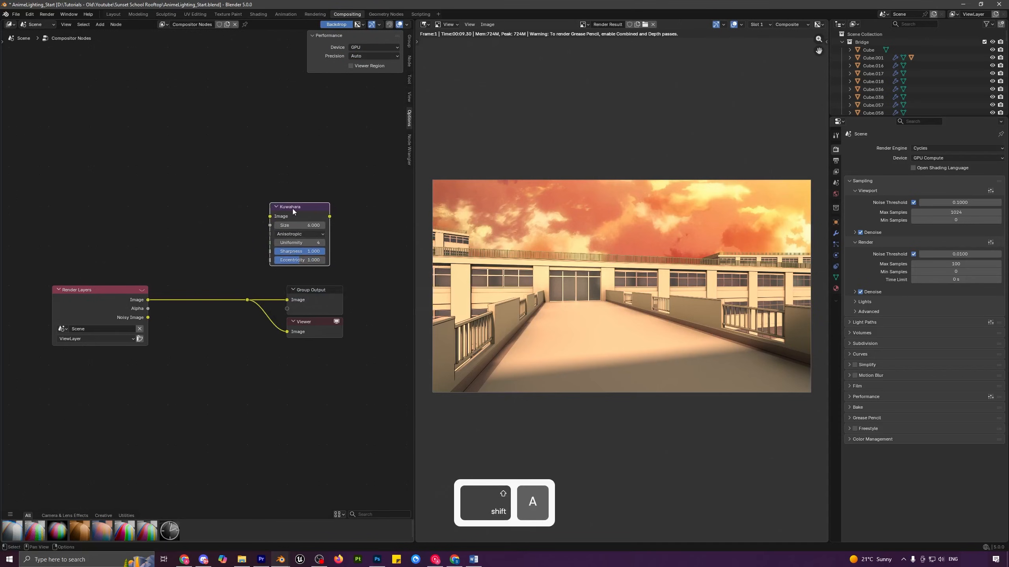
{"action": "left_click", "coordinate": [203, 284]}
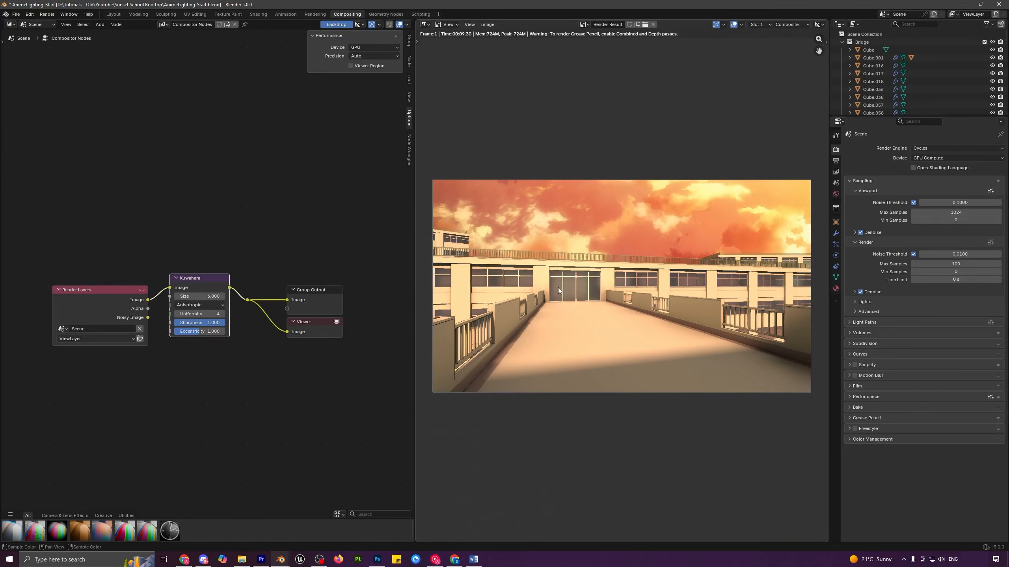
Step: Compare the railings and windows up close with the Kuwahara node muted and active
{"action": "scroll", "coordinate": [558, 287], "scroll_direction": "up", "scroll_amount": 5}
{"action": "scroll", "coordinate": [605, 330], "scroll_direction": "up", "scroll_amount": 6}
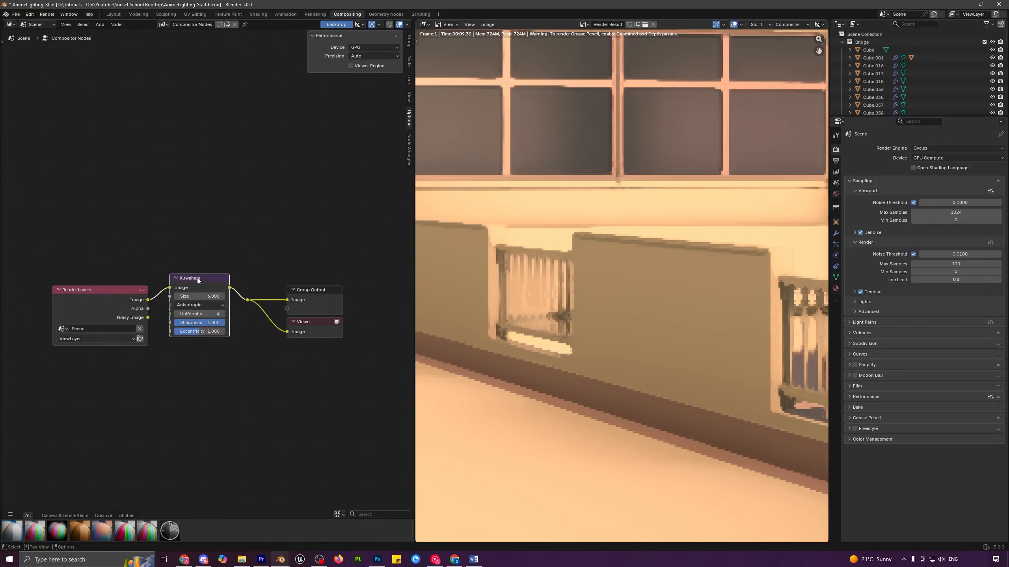
{"action": "key", "text": "m"}
{"action": "key", "text": "m"}
{"action": "key", "text": "m"}
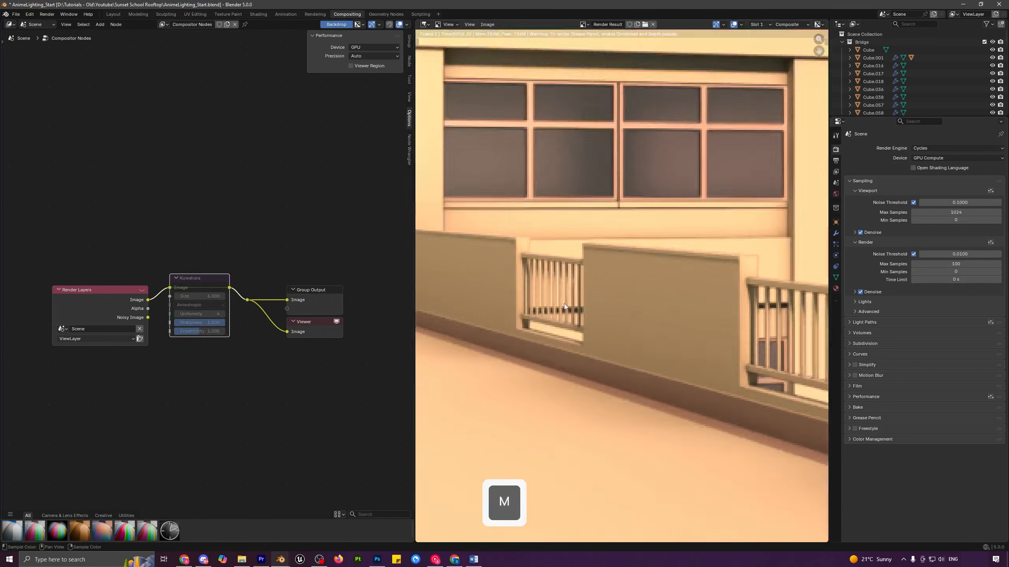
{"action": "scroll", "coordinate": [652, 336], "scroll_direction": "down", "scroll_amount": 2}
{"action": "middle_click_drag", "start_coordinate": [652, 335], "coordinate": [435, 277]}
{"action": "scroll", "coordinate": [619, 285], "scroll_direction": "up", "scroll_amount": 3}
{"action": "middle_click_drag", "start_coordinate": [619, 284], "coordinate": [736, 312]}
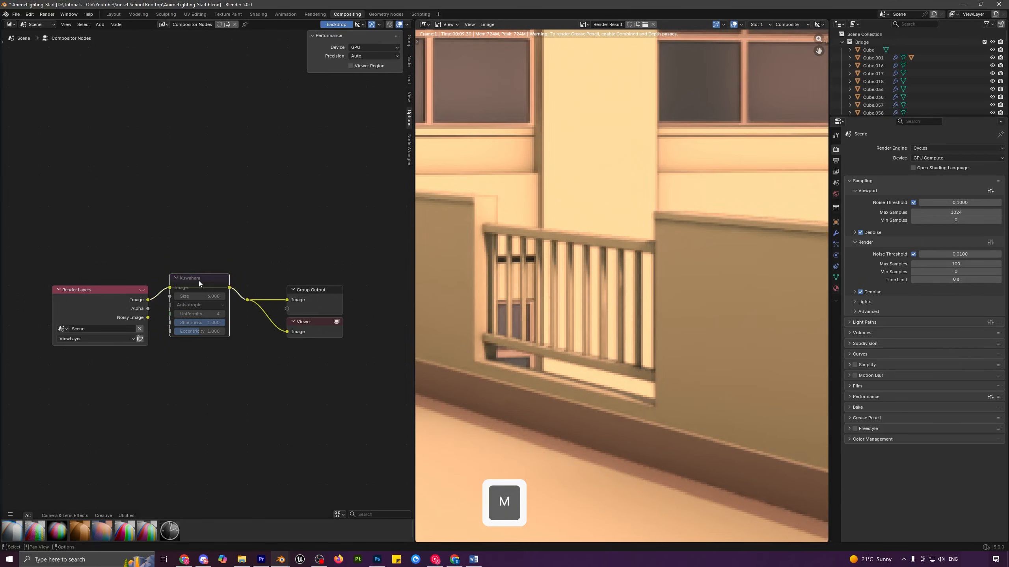
{"action": "key", "text": "m"}
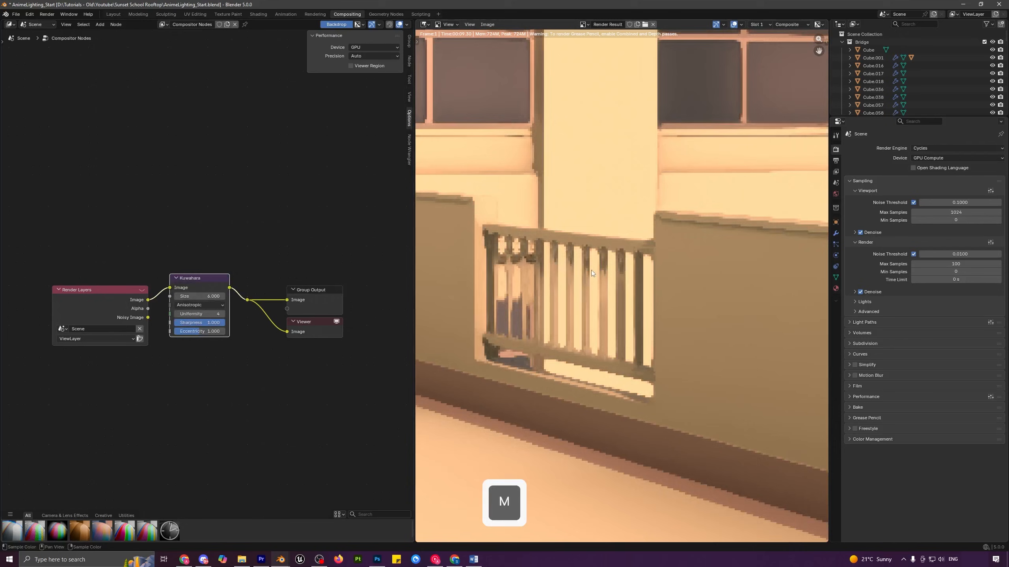
{"action": "scroll", "coordinate": [591, 270], "scroll_direction": "up", "scroll_amount": 2}
{"action": "middle_click_drag", "start_coordinate": [592, 270], "coordinate": [620, 263]}
{"action": "scroll", "coordinate": [616, 264], "scroll_direction": "down", "scroll_amount": 7}
{"action": "middle_click_drag", "start_coordinate": [661, 294], "coordinate": [516, 277]}
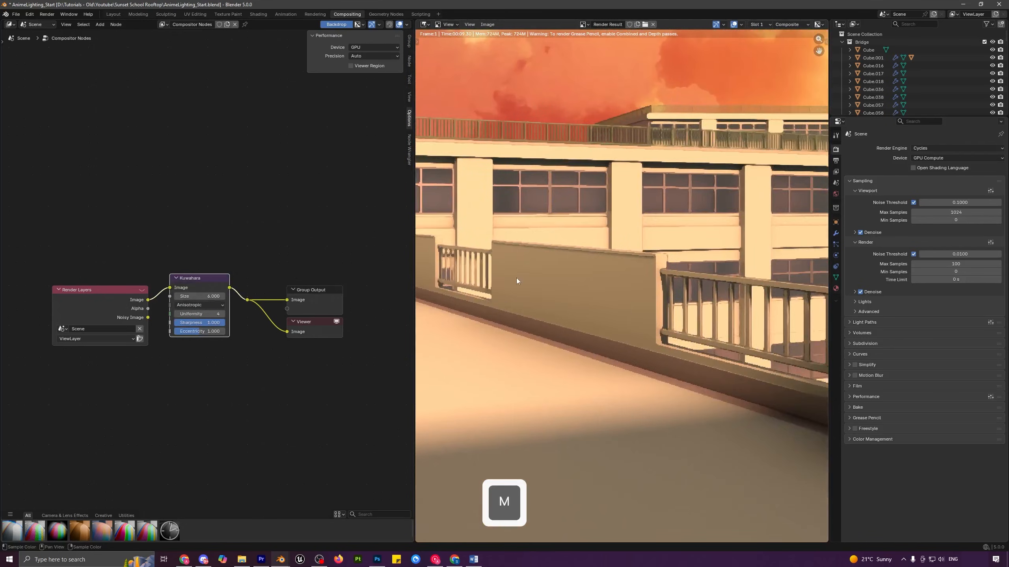
{"action": "scroll", "coordinate": [623, 283], "scroll_direction": "up", "scroll_amount": 2}
{"action": "middle_click_drag", "start_coordinate": [638, 300], "coordinate": [538, 289]}
{"action": "middle_click_drag", "start_coordinate": [649, 283], "coordinate": [556, 266]}
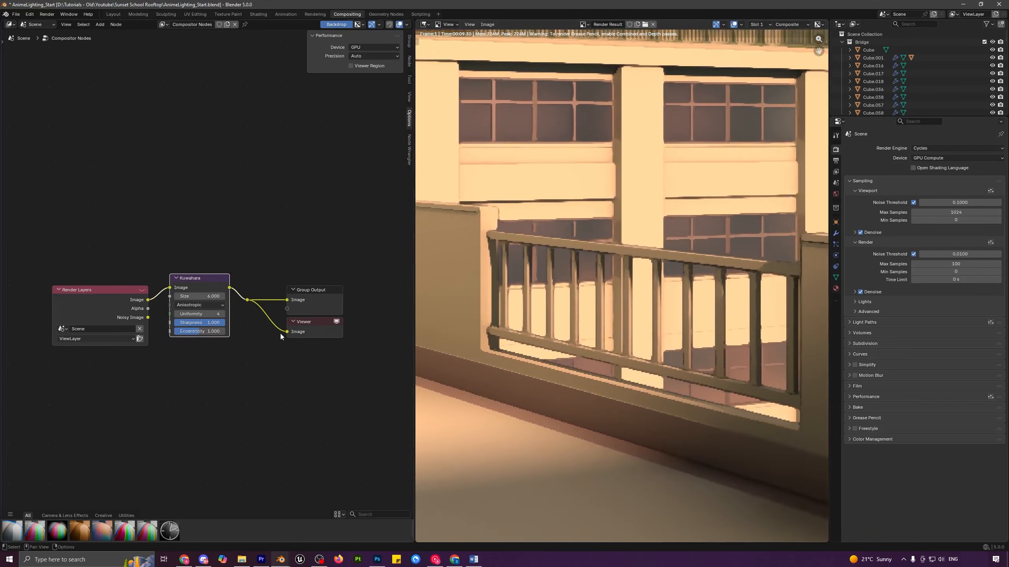
Step: Set the Kuwahara size to 4 and check the railings in the filtered render
{"action": "scroll", "coordinate": [223, 353], "scroll_direction": "up", "scroll_amount": 2}
{"action": "double_click", "coordinate": [237, 309]}
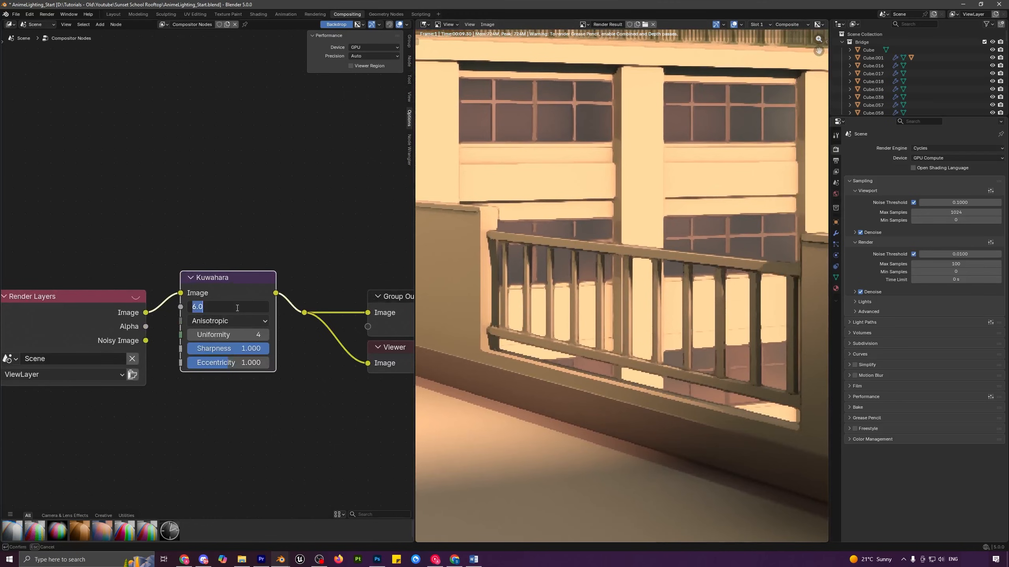
{"action": "type", "text": "4"}
{"action": "key", "text": "Return"}
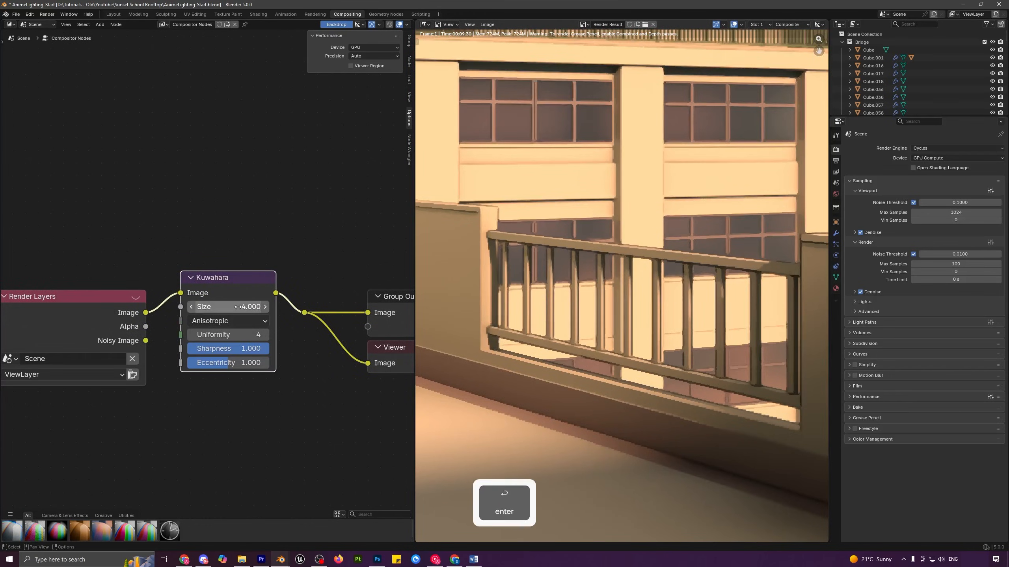
{"action": "scroll", "coordinate": [588, 312], "scroll_direction": "up", "scroll_amount": 6}
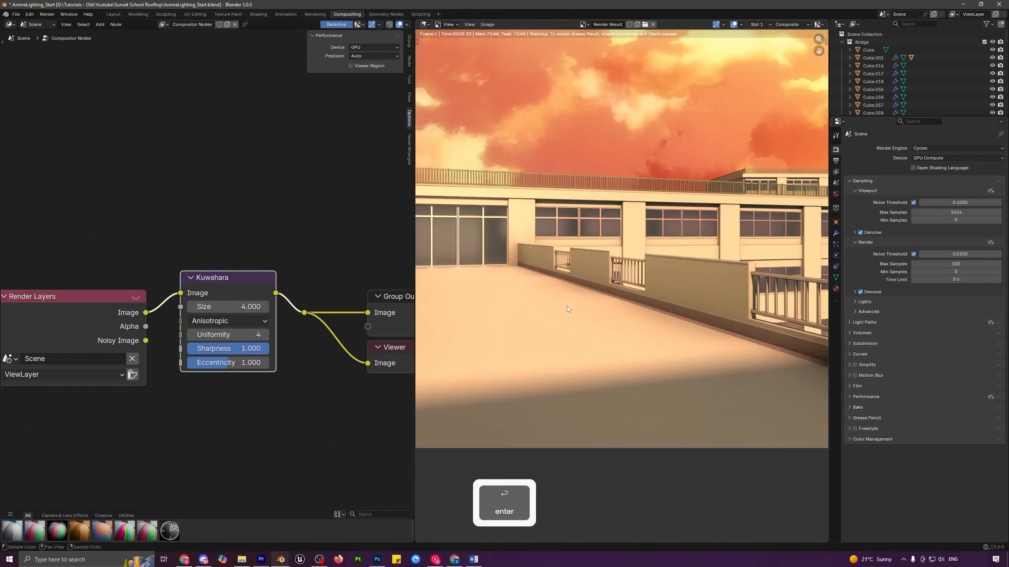
{"action": "scroll", "coordinate": [589, 312], "scroll_direction": "up", "scroll_amount": 2}
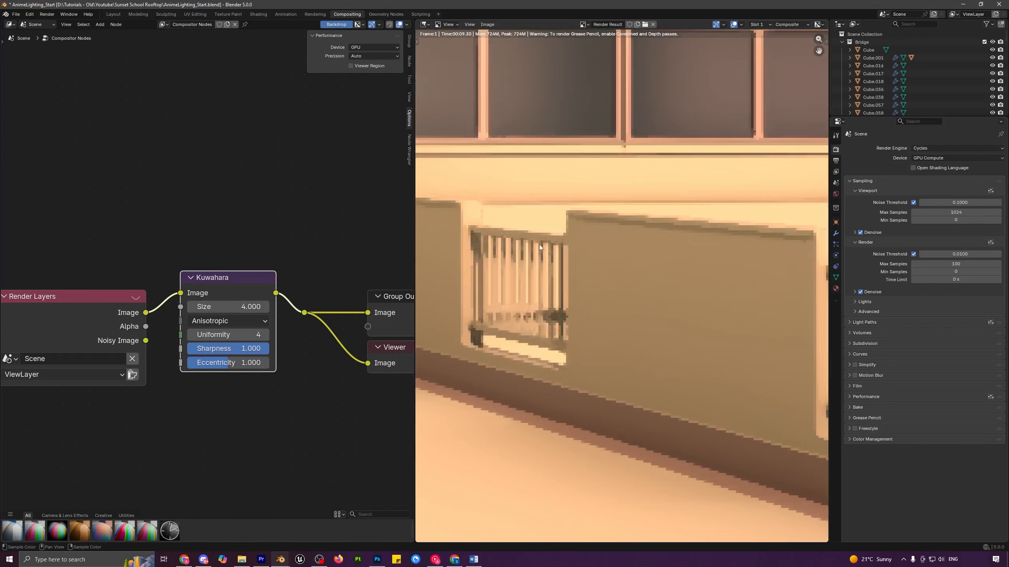
{"action": "scroll", "coordinate": [542, 287], "scroll_direction": "down", "scroll_amount": 8}
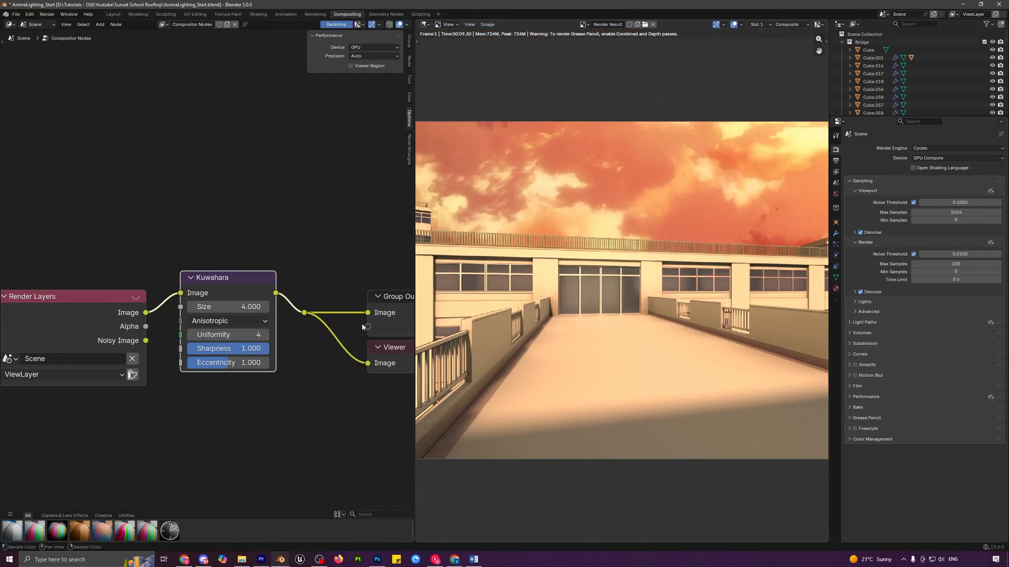
Step: Spread the nodes apart, placing Kuwahara above the others and the output nodes farther from Render Layers
{"action": "left_click_drag", "start_coordinate": [223, 287], "coordinate": [220, 168]}
{"action": "left_click_drag", "start_coordinate": [98, 296], "coordinate": [1, 288]}
{"action": "scroll", "coordinate": [300, 292], "scroll_direction": "down", "scroll_amount": 2}
{"action": "left_click_drag", "start_coordinate": [219, 278], "coordinate": [365, 378]}
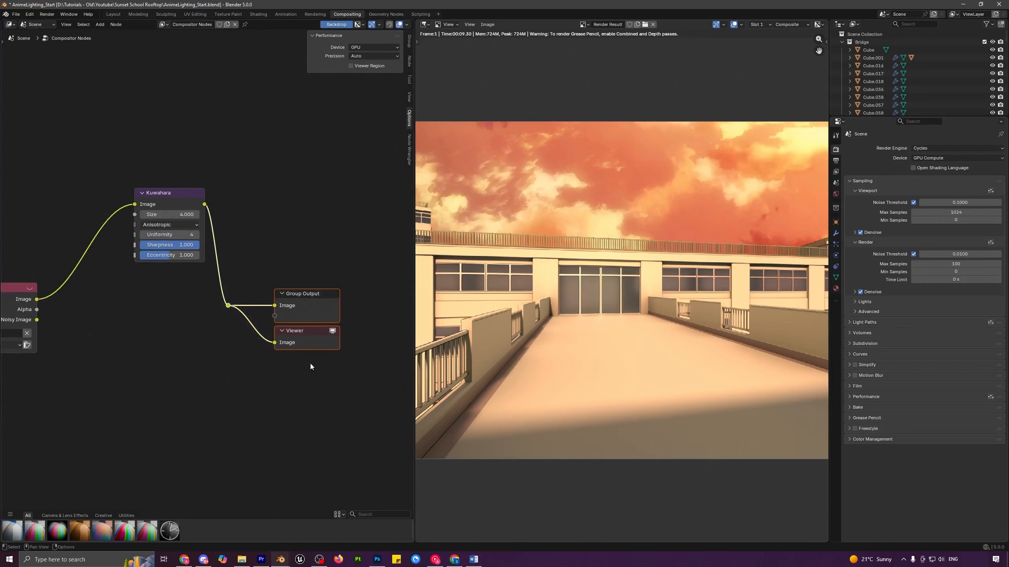
{"action": "key", "text": "g"}
{"action": "left_click", "coordinate": [351, 358]}
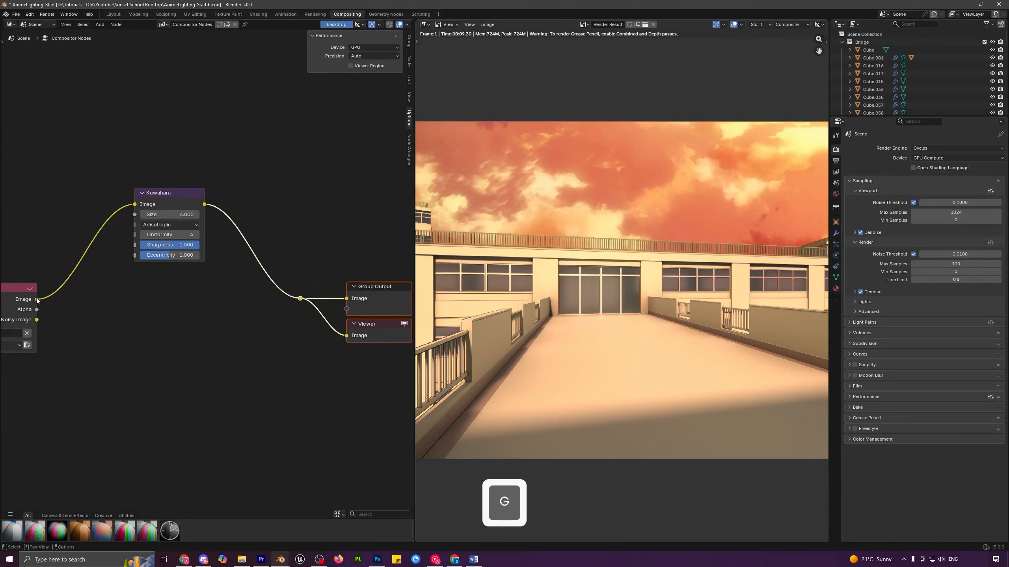
Step: Add a Posterize node fed by the Render Layers image and connect its output to the reroute before the output nodes
{"action": "left_click_drag", "start_coordinate": [36, 299], "coordinate": [125, 367]}
{"action": "type", "text": "poste"}
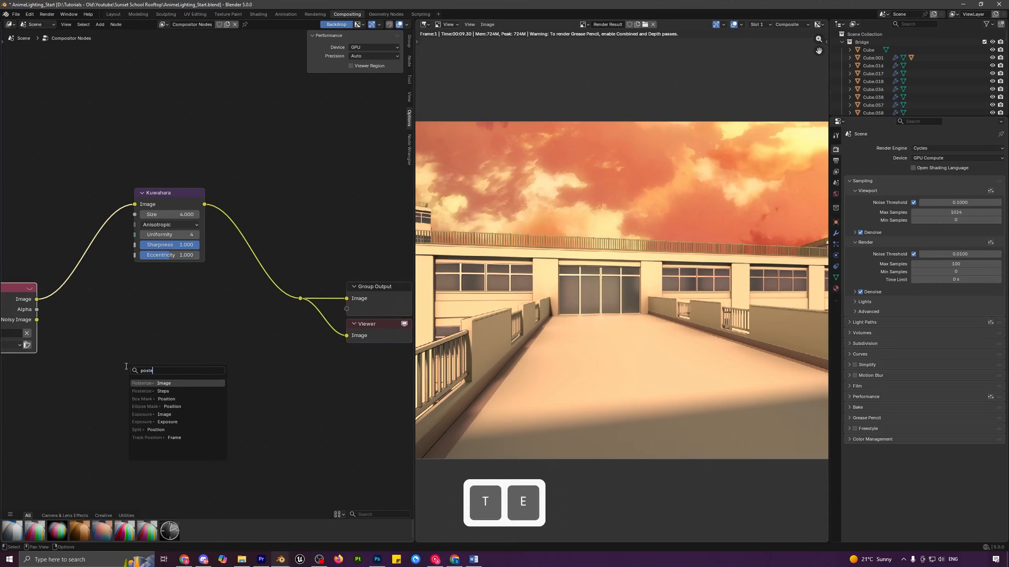
{"action": "key", "text": "Return"}
{"action": "left_click", "coordinate": [115, 311]}
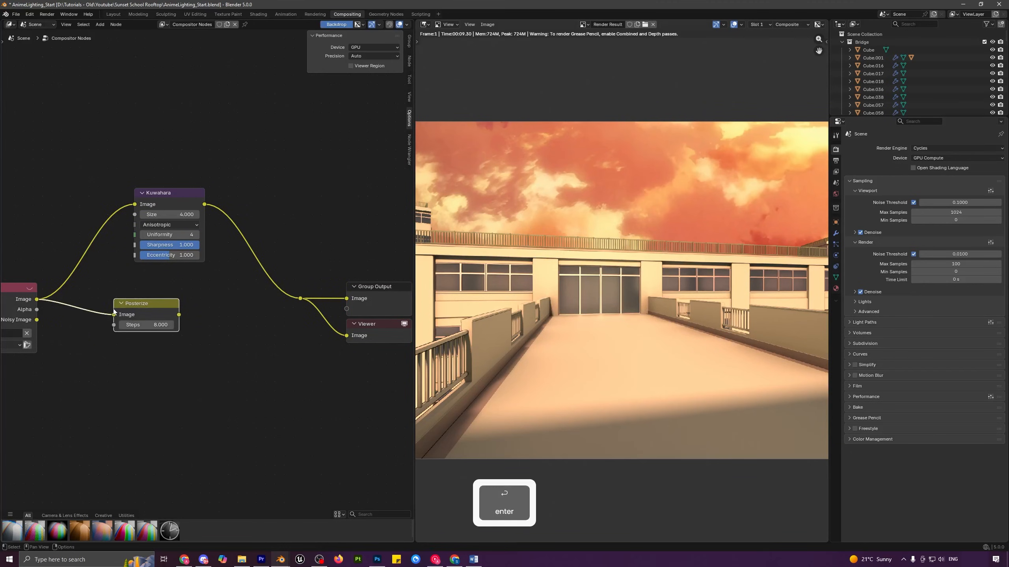
{"action": "left_click_drag", "start_coordinate": [166, 314], "coordinate": [301, 298]}
{"action": "middle_click_drag", "start_coordinate": [629, 333], "coordinate": [583, 325]}
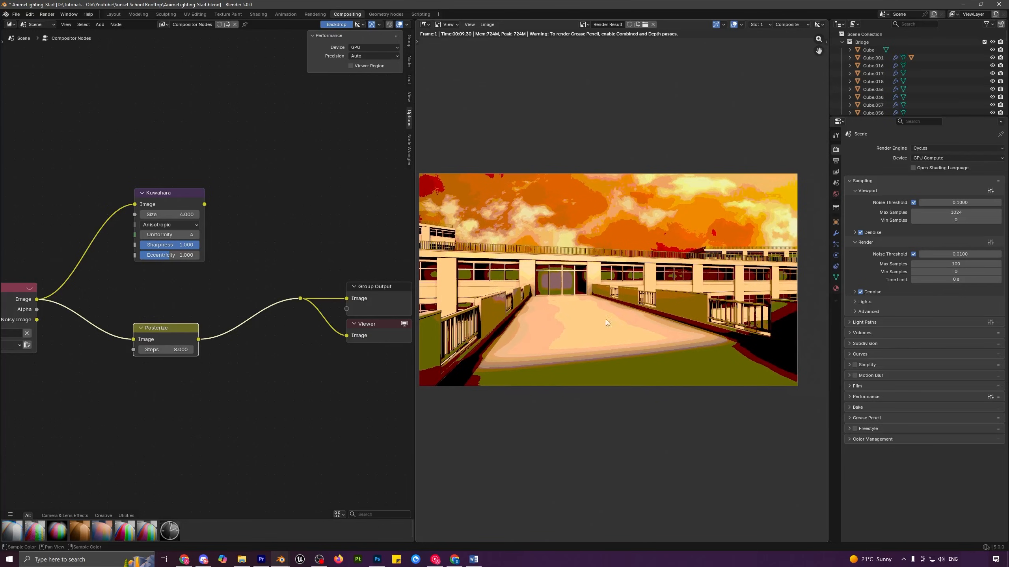
Step: Set the Posterize steps to 32.34 and check the color banding across the rendered image
{"action": "left_click_drag", "start_coordinate": [166, 349], "coordinate": [241, 350], "text": "shift"}
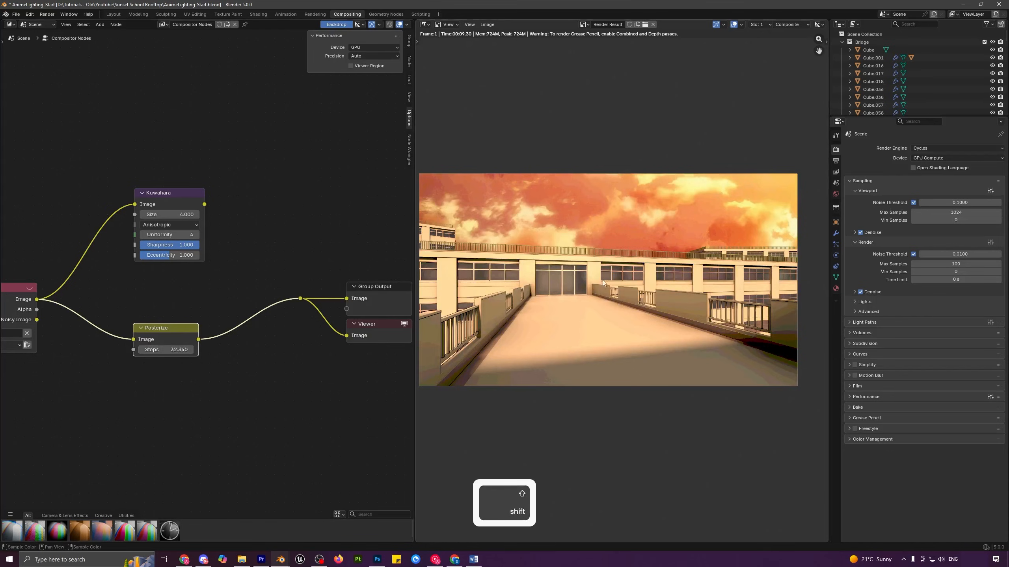
{"action": "scroll", "coordinate": [546, 294], "scroll_direction": "up", "scroll_amount": 6}
{"action": "scroll", "coordinate": [612, 259], "scroll_direction": "up", "scroll_amount": 1}
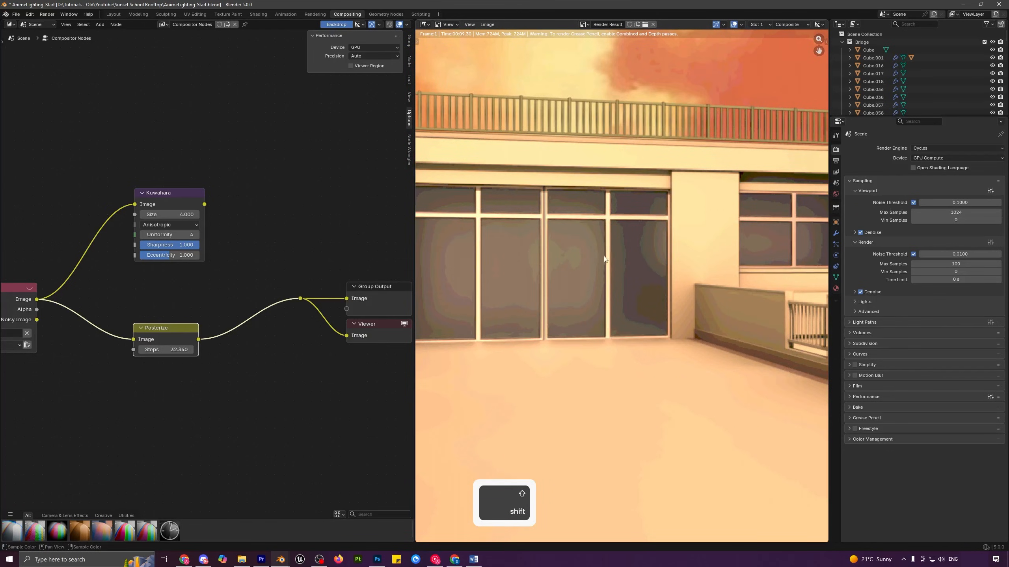
{"action": "scroll", "coordinate": [604, 259], "scroll_direction": "down", "scroll_amount": 7}
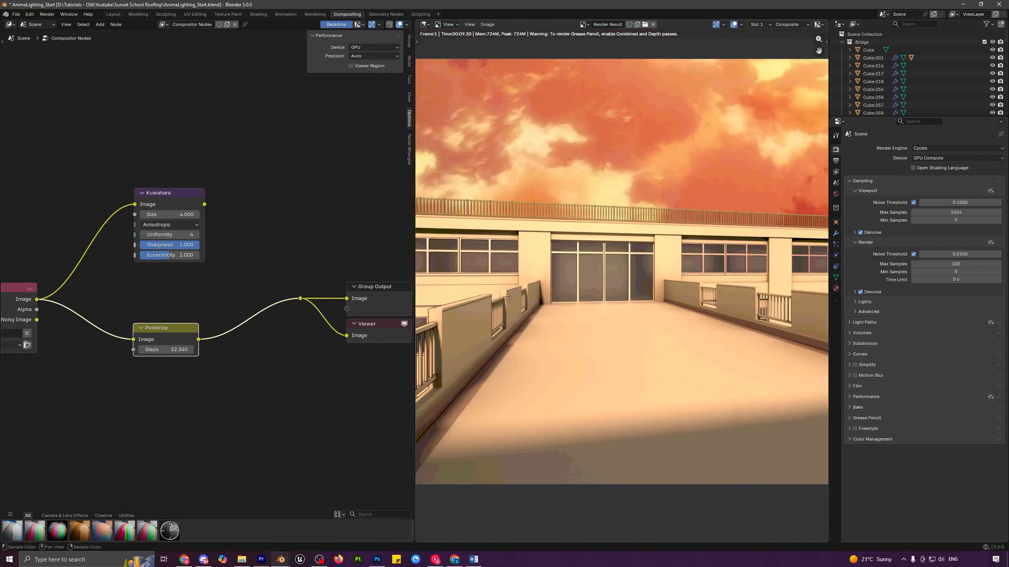
{"action": "middle_click_drag", "start_coordinate": [507, 298], "coordinate": [540, 288]}
{"action": "scroll", "coordinate": [540, 288], "scroll_direction": "down", "scroll_amount": 3}
{"action": "middle_click_drag", "start_coordinate": [724, 349], "coordinate": [618, 336]}
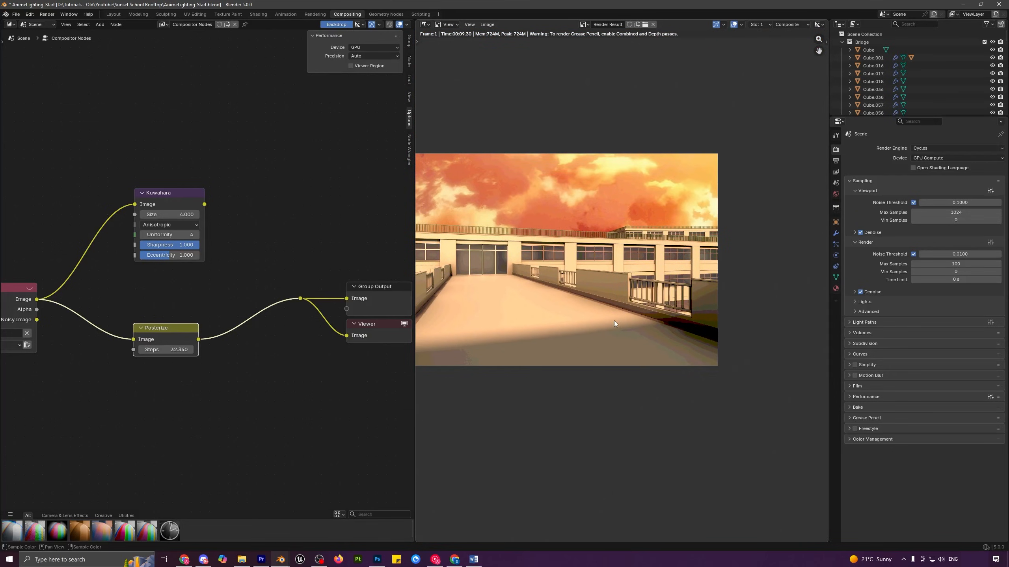
{"action": "middle_click_drag", "start_coordinate": [516, 279], "coordinate": [564, 297]}
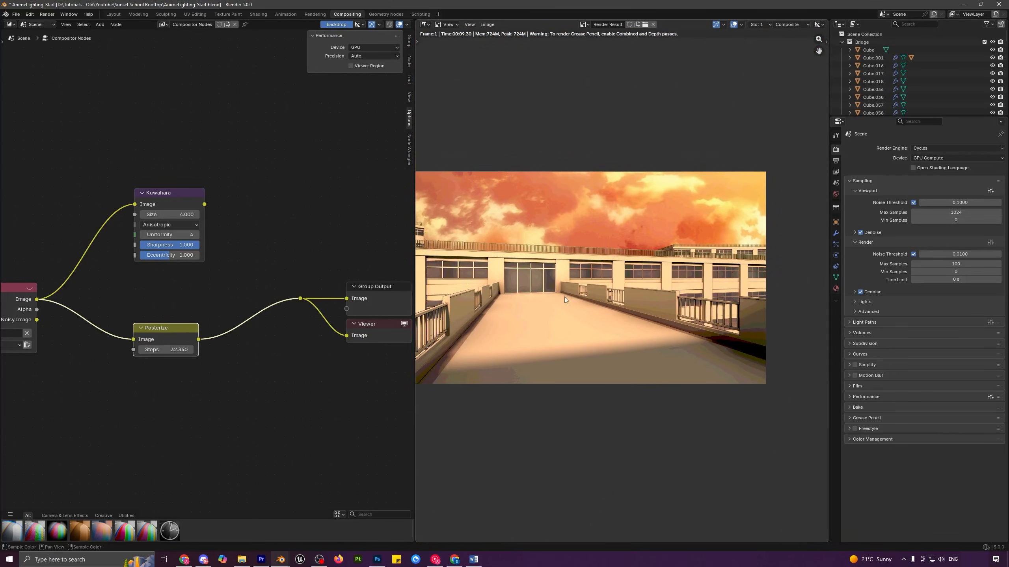
{"action": "scroll", "coordinate": [561, 289], "scroll_direction": "up", "scroll_amount": 2}
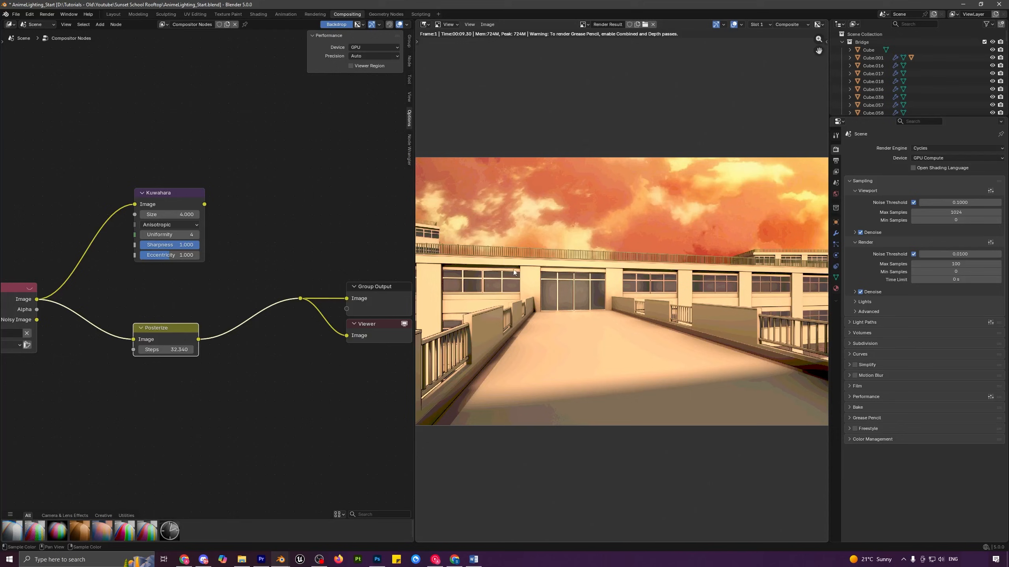
Step: Add a color Mix node taking Kuwahara as A and Posterize as B, and connect its result to the reroute before the output nodes
{"action": "left_click_drag", "start_coordinate": [188, 193], "coordinate": [252, 238]}
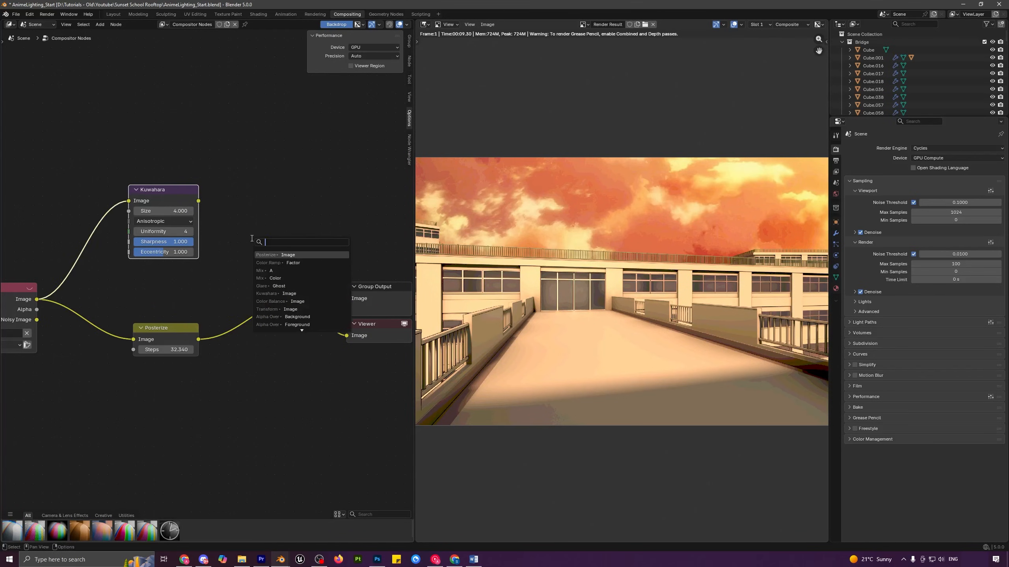
{"action": "type", "text": "mix"}
{"action": "key", "text": "Return"}
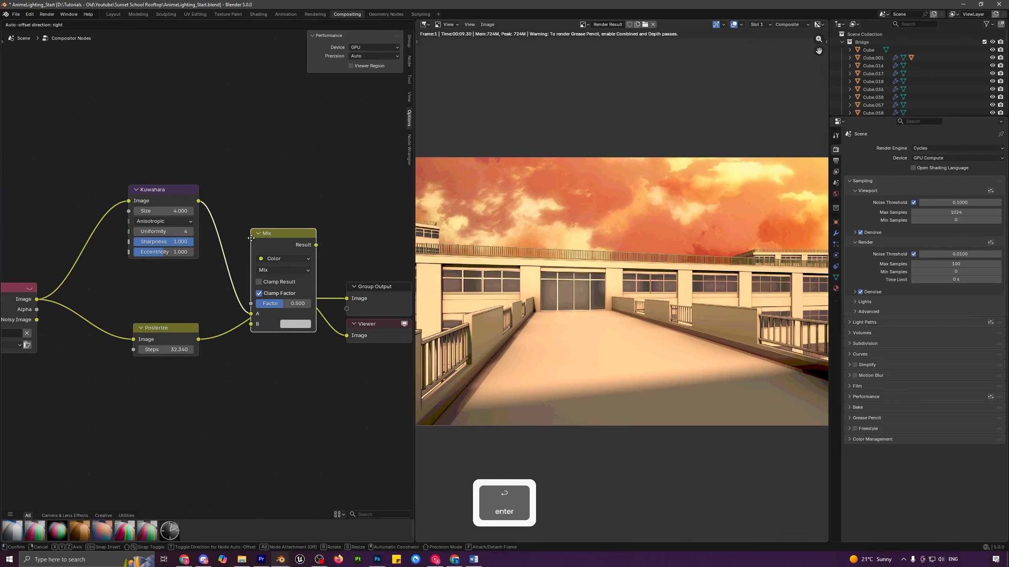
{"action": "left_click", "coordinate": [270, 179]}
{"action": "left_click", "coordinate": [175, 329]}
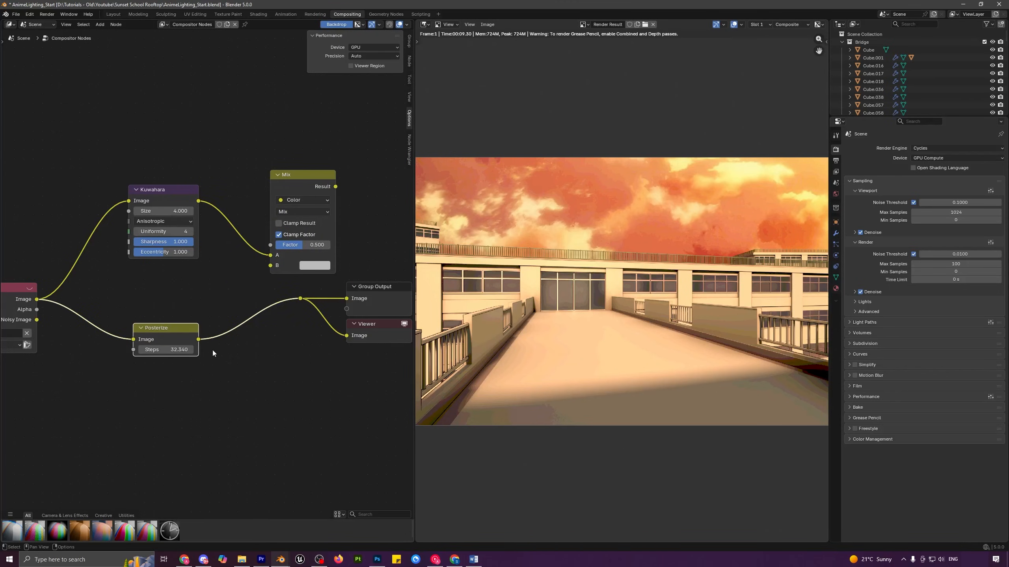
{"action": "left_click_drag", "start_coordinate": [198, 341], "coordinate": [269, 273]}
{"action": "left_click_drag", "start_coordinate": [335, 189], "coordinate": [329, 223]}
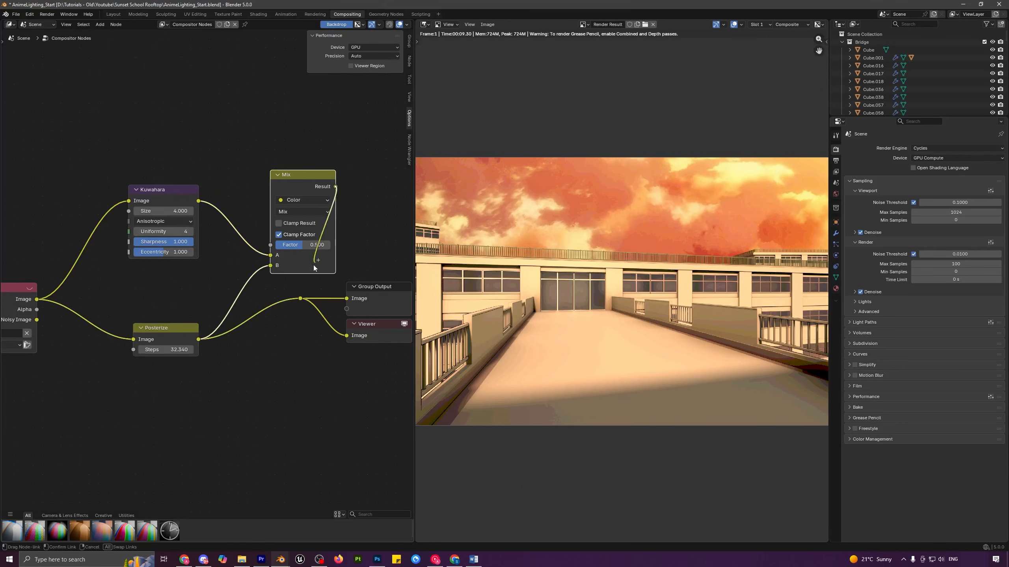
{"action": "left_click_drag", "start_coordinate": [303, 301], "coordinate": [302, 301]}
Step: Arrange the Mix node just before the reroute, with Kuwahara above Posterize ahead of it
{"action": "left_click_drag", "start_coordinate": [298, 184], "coordinate": [258, 243]}
{"action": "left_click_drag", "start_coordinate": [172, 329], "coordinate": [133, 327]}
{"action": "left_click_drag", "start_coordinate": [175, 203], "coordinate": [139, 227]}
Step: Compare the two effects on the windows and railings by setting the Mix factor to 0 and 1
{"action": "left_click", "coordinate": [266, 304]}
{"action": "type", "text": "0"}
{"action": "key", "text": "Return"}
{"action": "scroll", "coordinate": [588, 373], "scroll_direction": "up", "scroll_amount": 2}
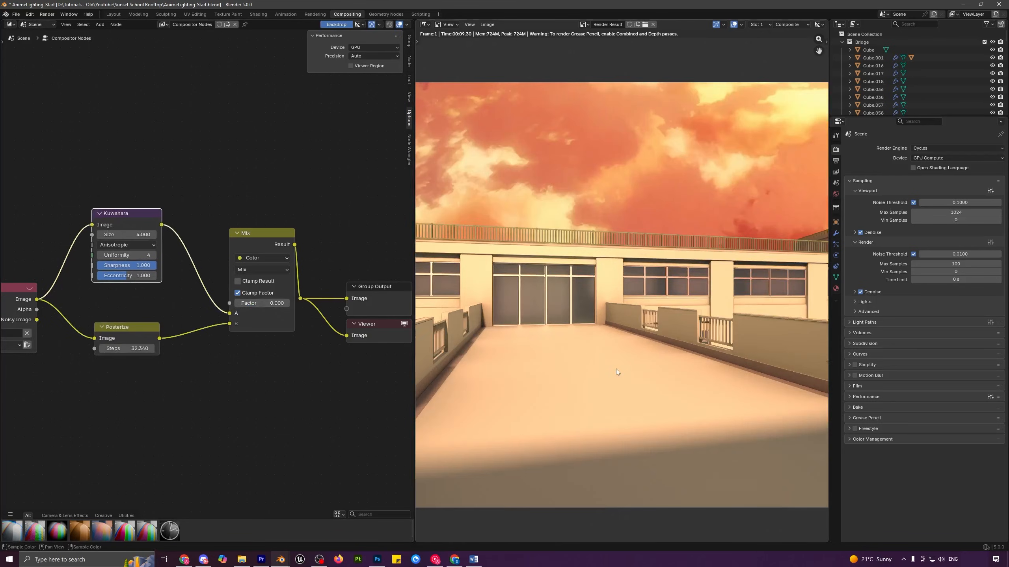
{"action": "scroll", "coordinate": [570, 376], "scroll_direction": "up", "scroll_amount": 3}
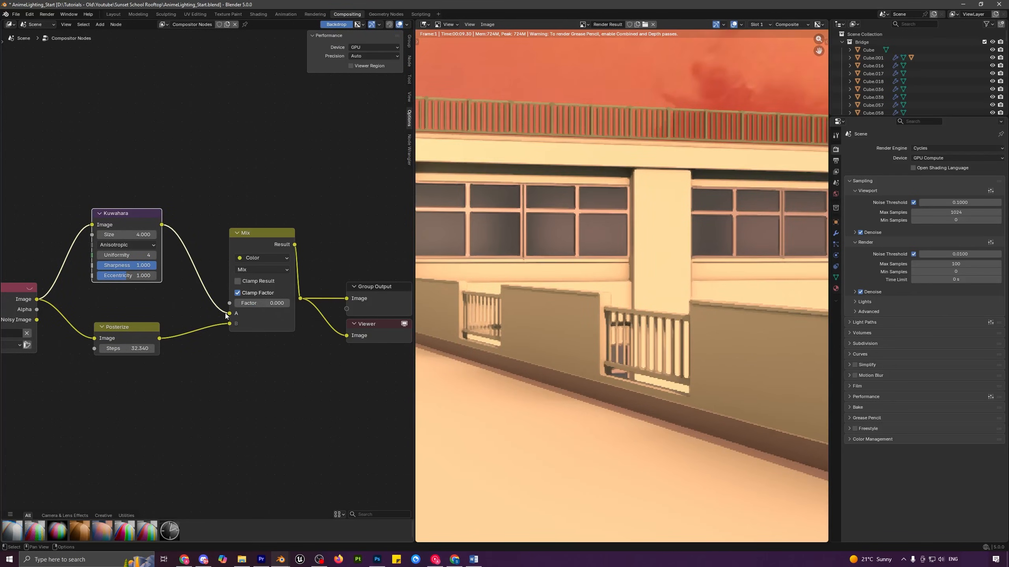
{"action": "mouse_move", "coordinate": [119, 214]}
{"action": "left_mouse_down"}
{"action": "mouse_move", "coordinate": [119, 194]}
{"action": "mouse_move", "coordinate": [119, 203]}
{"action": "left_mouse_up"}
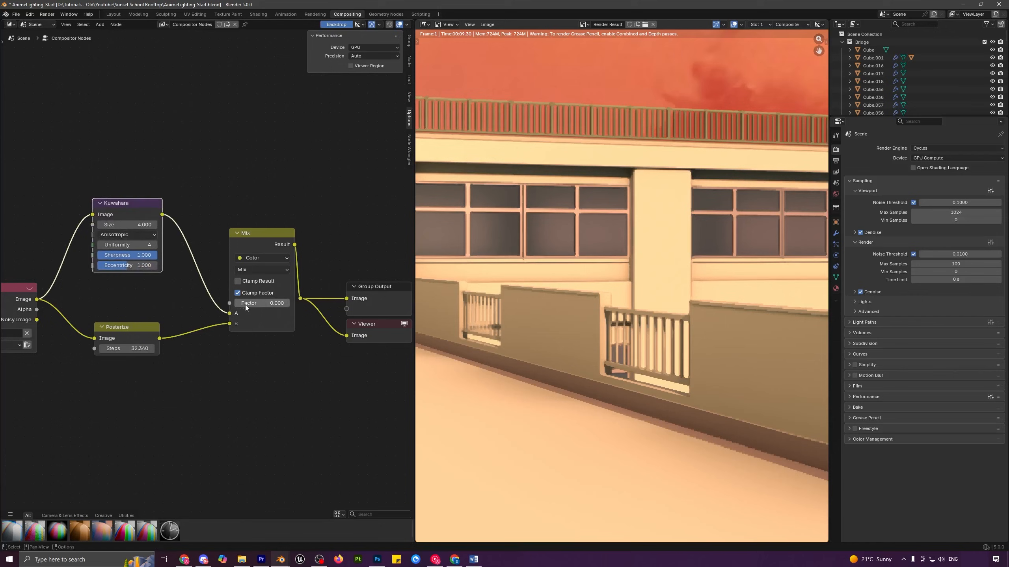
{"action": "left_click_drag", "start_coordinate": [245, 304], "coordinate": [523, 334]}
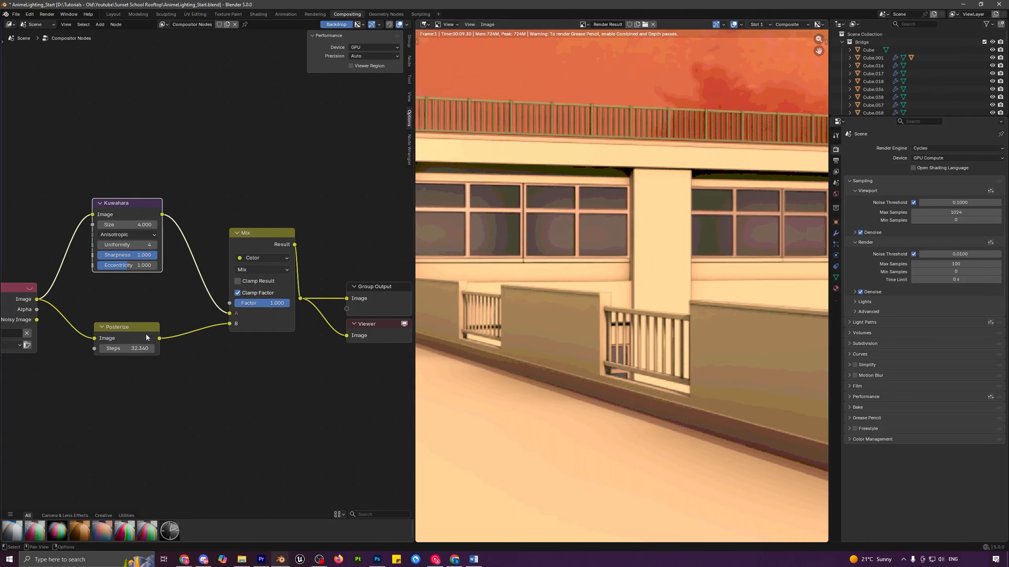
Step: Set the Mix factor to 0.3 to blend some Posterize into the Kuwahara result
{"action": "left_click_drag", "start_coordinate": [282, 304], "coordinate": [264, 308]}
{"action": "left_click", "coordinate": [263, 307]}
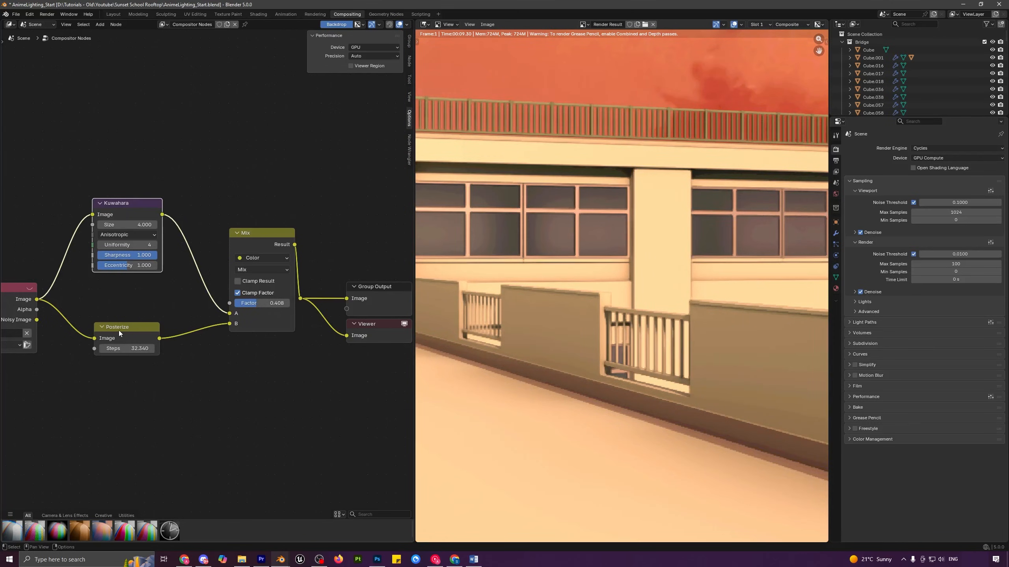
{"action": "type", "text": "0.3"}
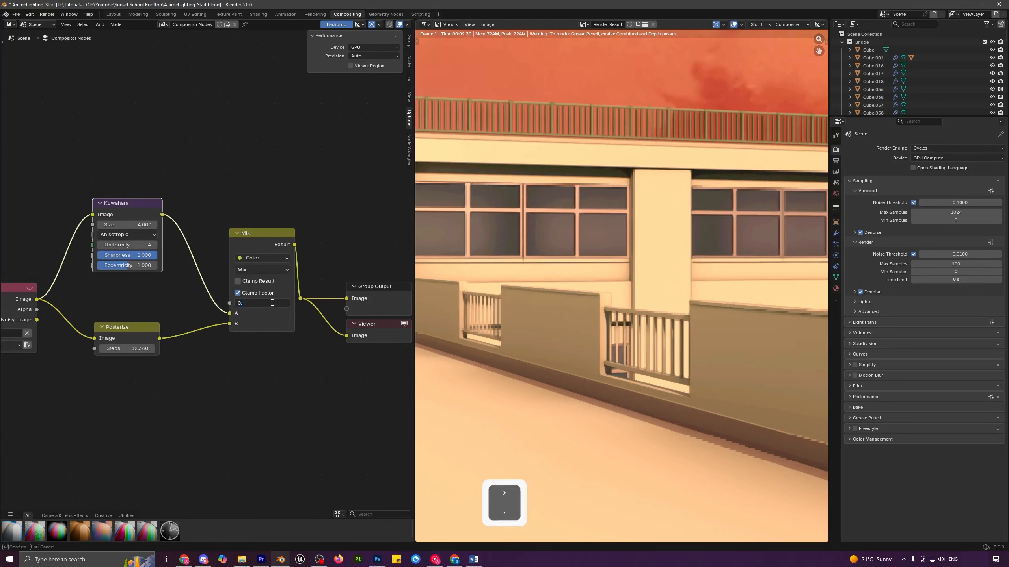
{"action": "key", "text": "Return"}
Step: Examine the blended effect on the railings, doors, walls and sky, and return to the full rendered image
{"action": "scroll", "coordinate": [561, 328], "scroll_direction": "down", "scroll_amount": 5}
{"action": "middle_click_drag", "start_coordinate": [803, 390], "coordinate": [484, 304]}
{"action": "middle_click_drag", "start_coordinate": [636, 330], "coordinate": [531, 322]}
{"action": "scroll", "coordinate": [531, 322], "scroll_direction": "up", "scroll_amount": 3}
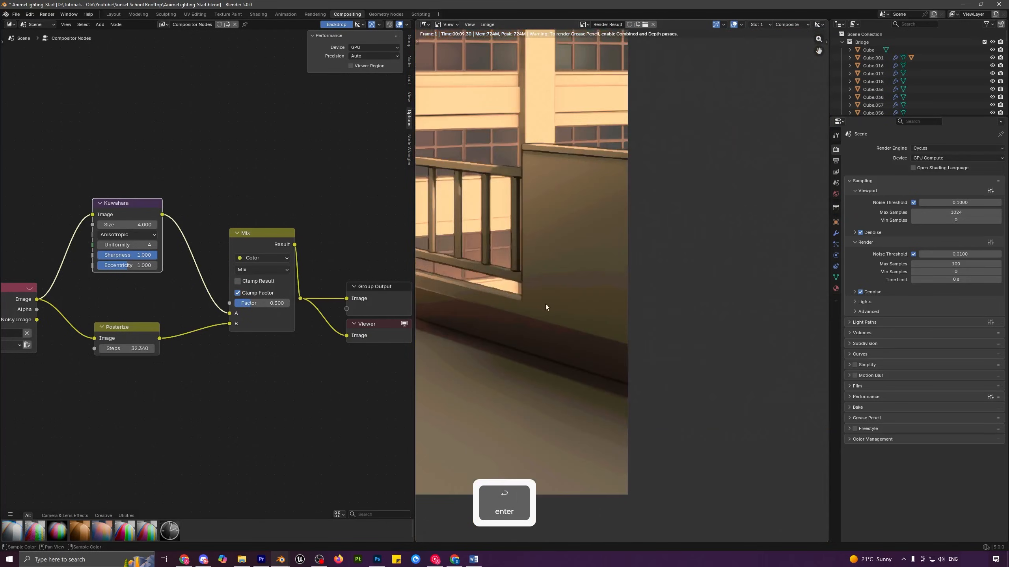
{"action": "scroll", "coordinate": [525, 322], "scroll_direction": "down", "scroll_amount": 3}
{"action": "scroll", "coordinate": [607, 342], "scroll_direction": "up", "scroll_amount": 6}
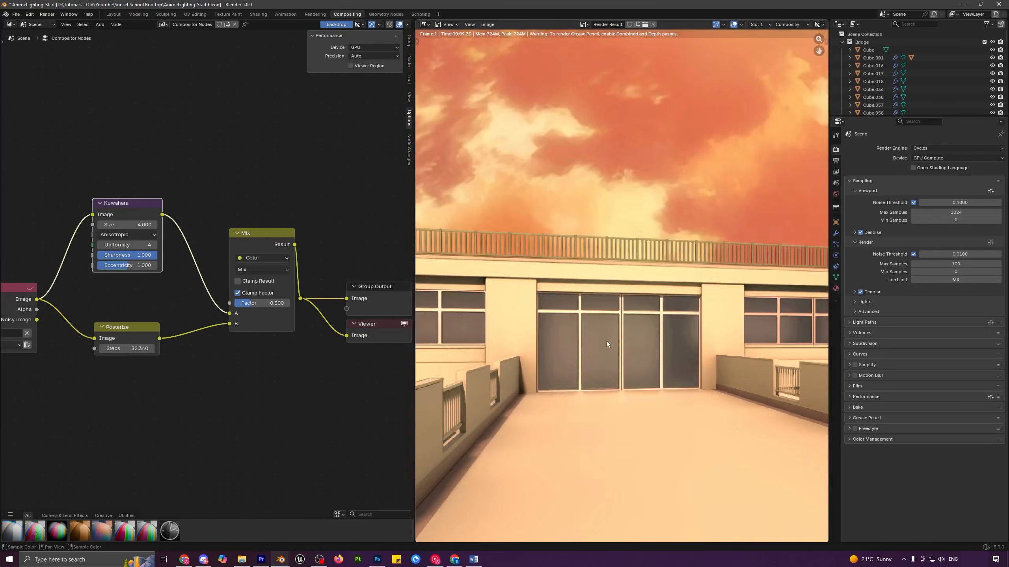
{"action": "scroll", "coordinate": [585, 382], "scroll_direction": "down", "scroll_amount": 6}
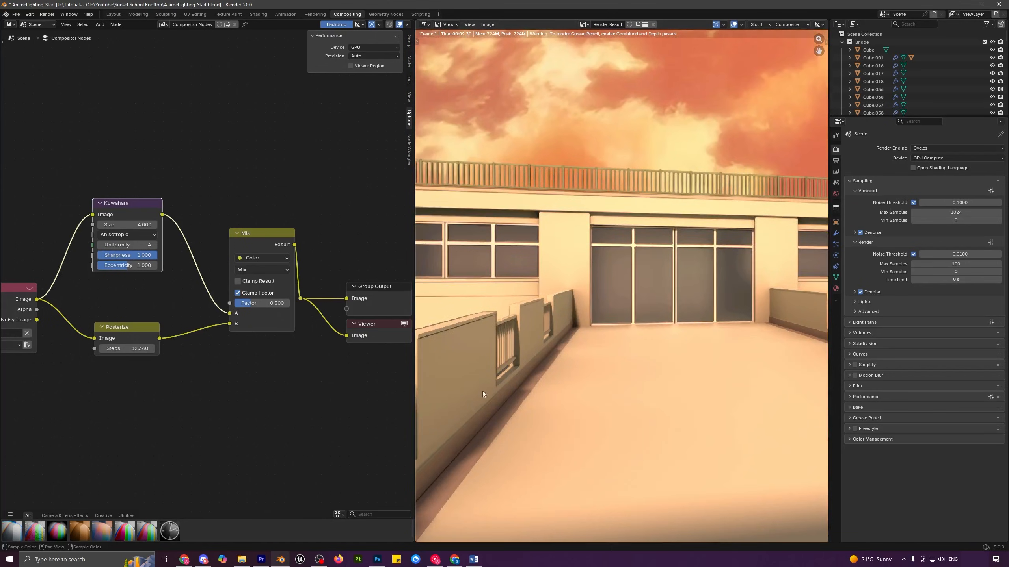
{"action": "key", "text": "Home"}
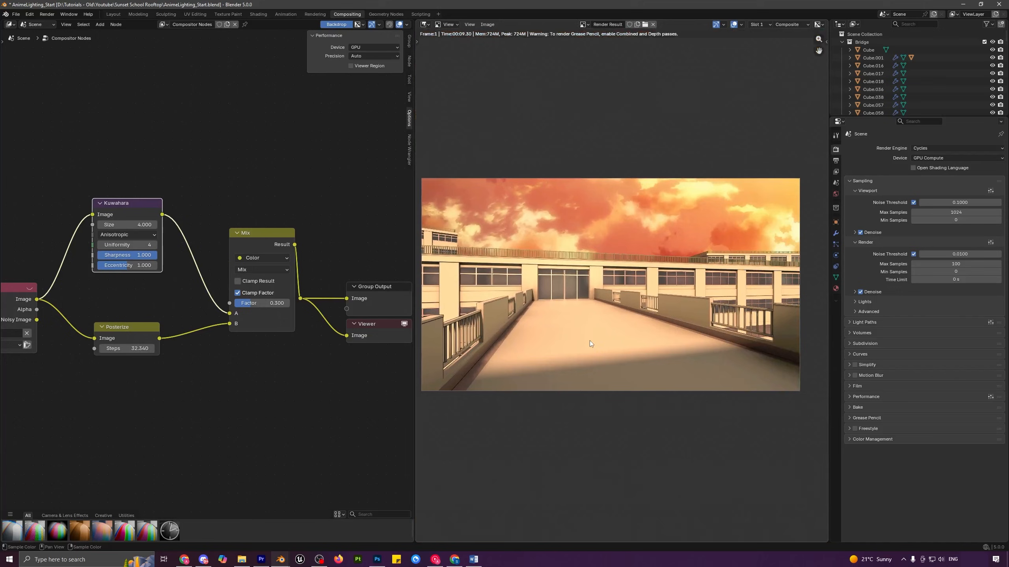
Step: Set the Posterize steps to 16.64 and the Mix factor to 0.15
{"action": "mouse_move", "coordinate": [131, 348]}
{"action": "left_mouse_down"}
{"action": "mouse_move", "coordinate": [99, 348]}
{"action": "mouse_move", "coordinate": [115, 349]}
{"action": "left_mouse_up"}
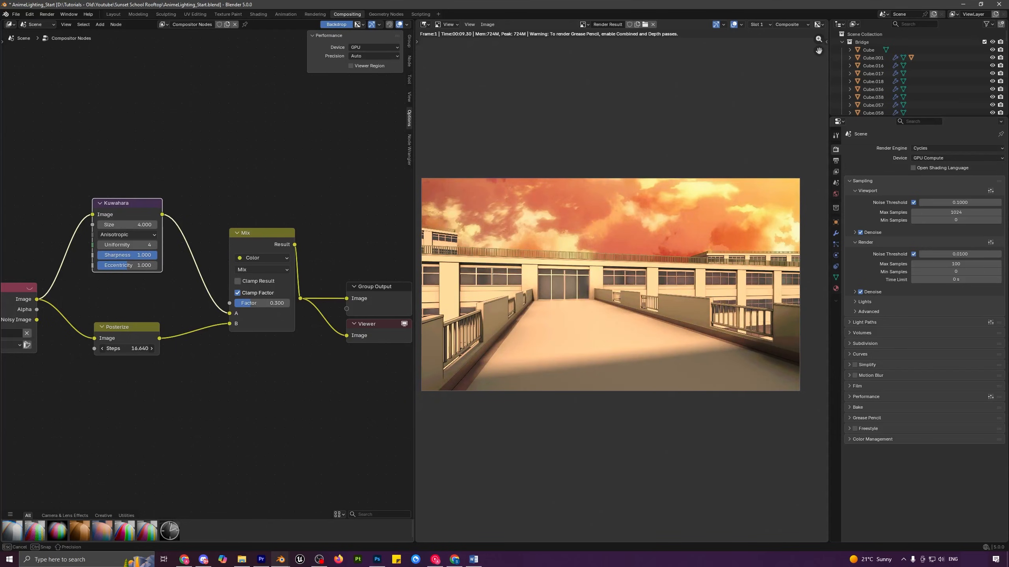
{"action": "left_click_drag", "start_coordinate": [117, 349], "coordinate": [116, 348]}
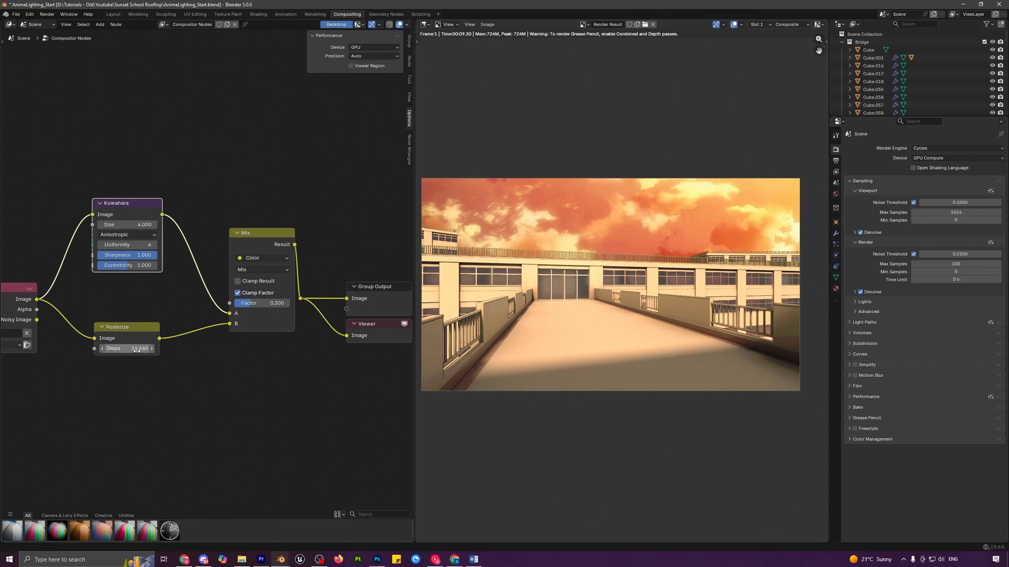
{"action": "left_click", "coordinate": [269, 303]}
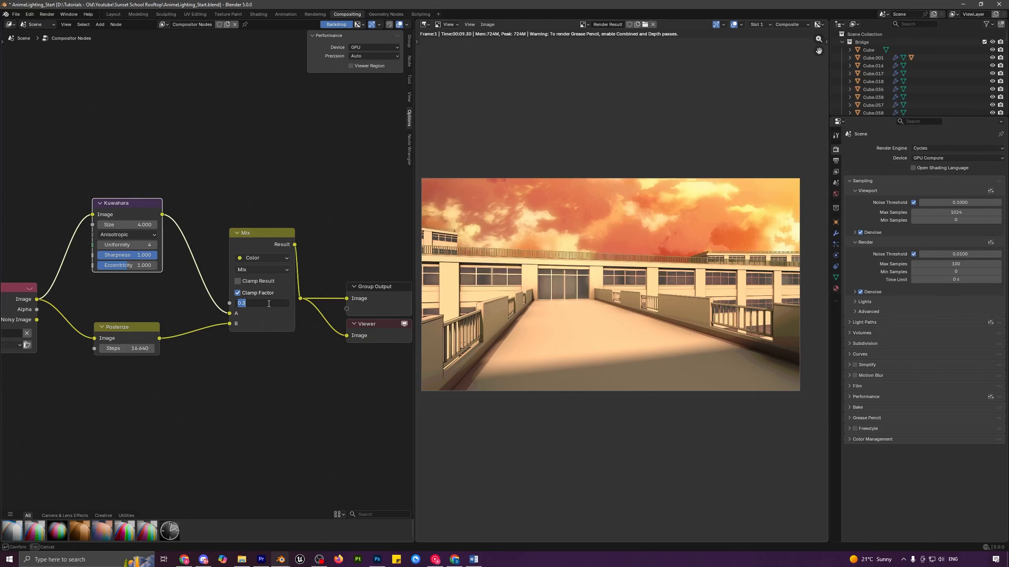
{"action": "type", "text": "0"}
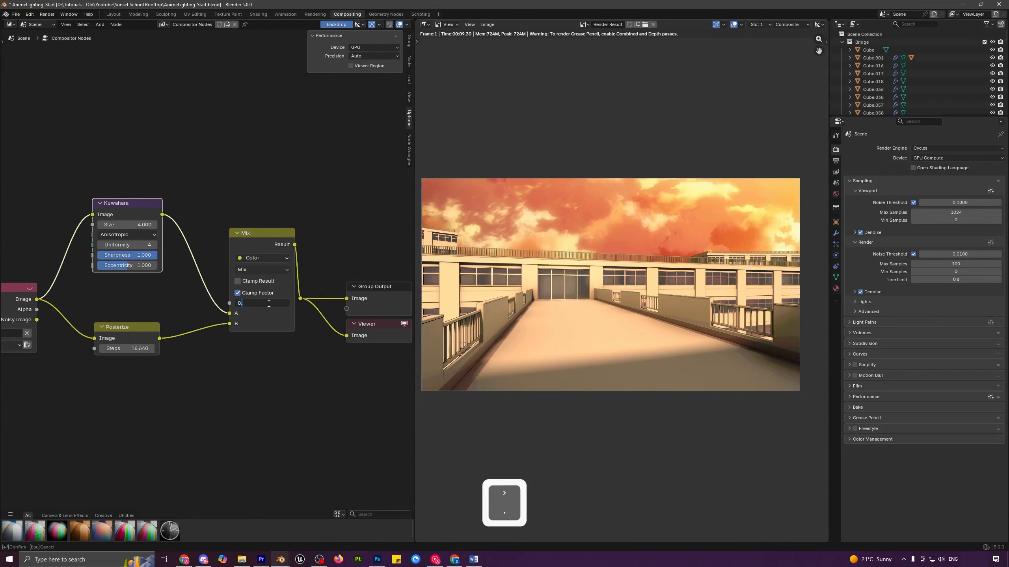
{"action": "type", "text": ".15"}
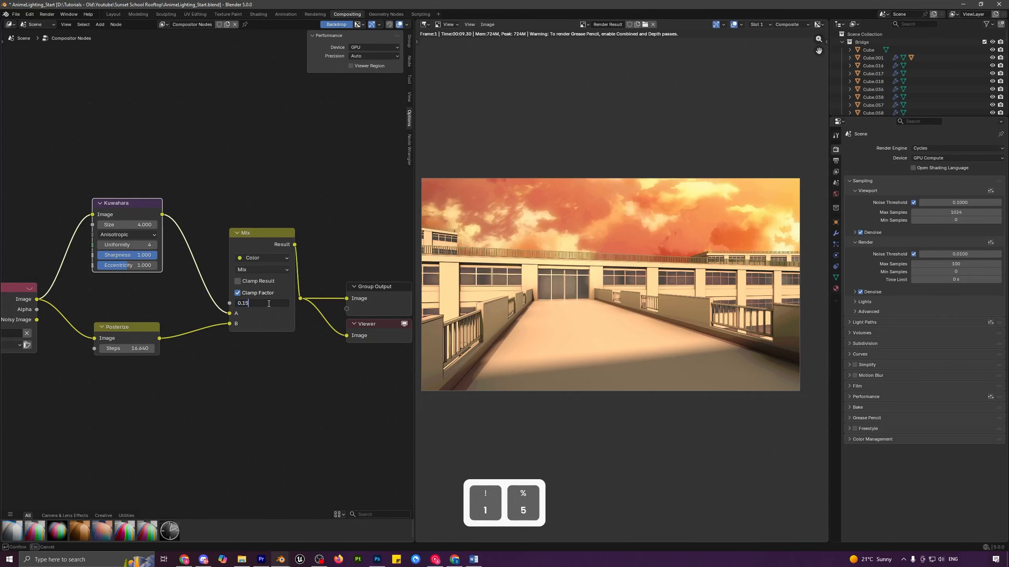
{"action": "key", "text": "Return"}
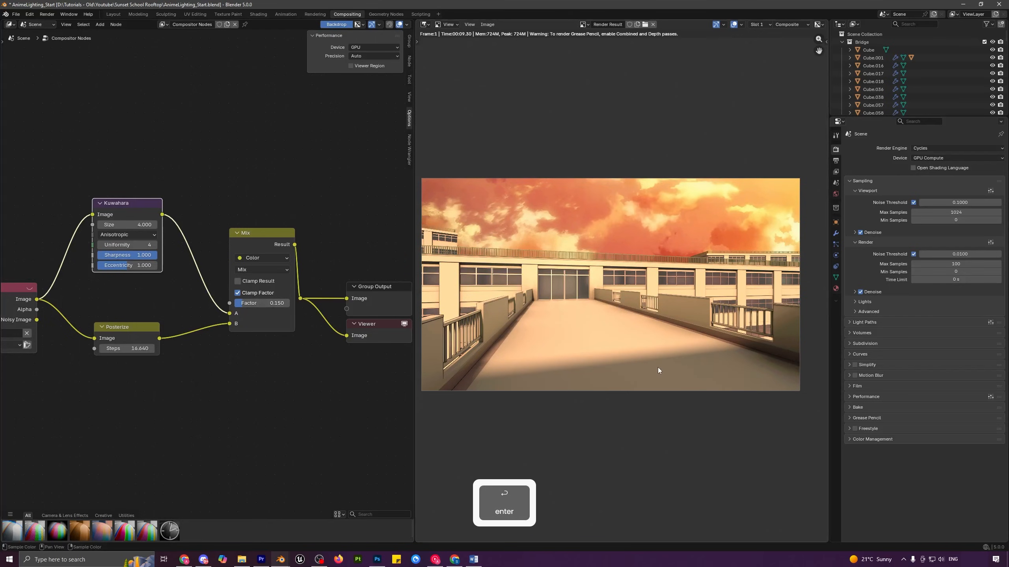
Step: Set the Mix factor to 0.2
{"action": "left_click", "coordinate": [271, 303]}
{"action": "type", "text": "0,"}
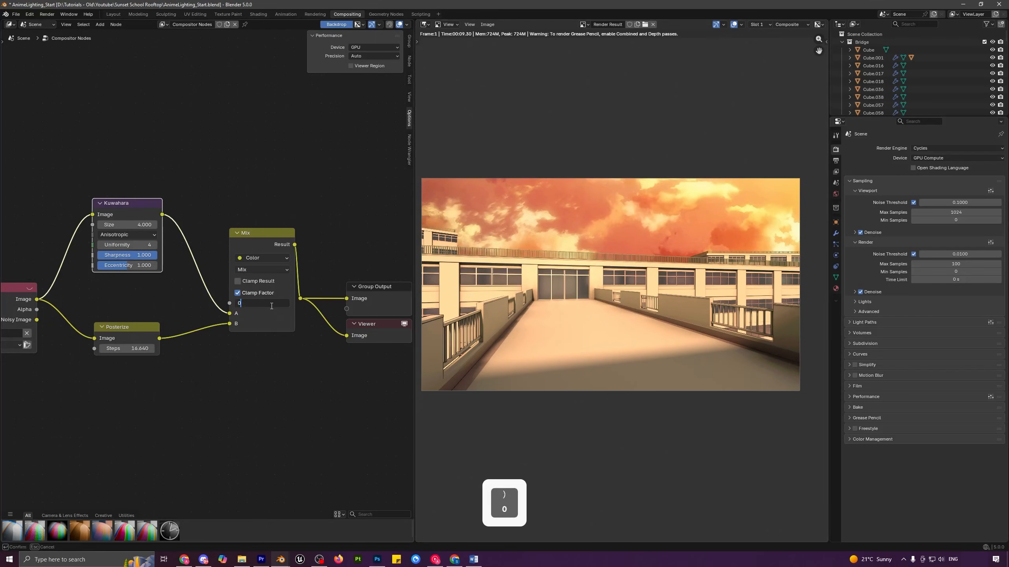
{"action": "key", "text": "BackSpace"}
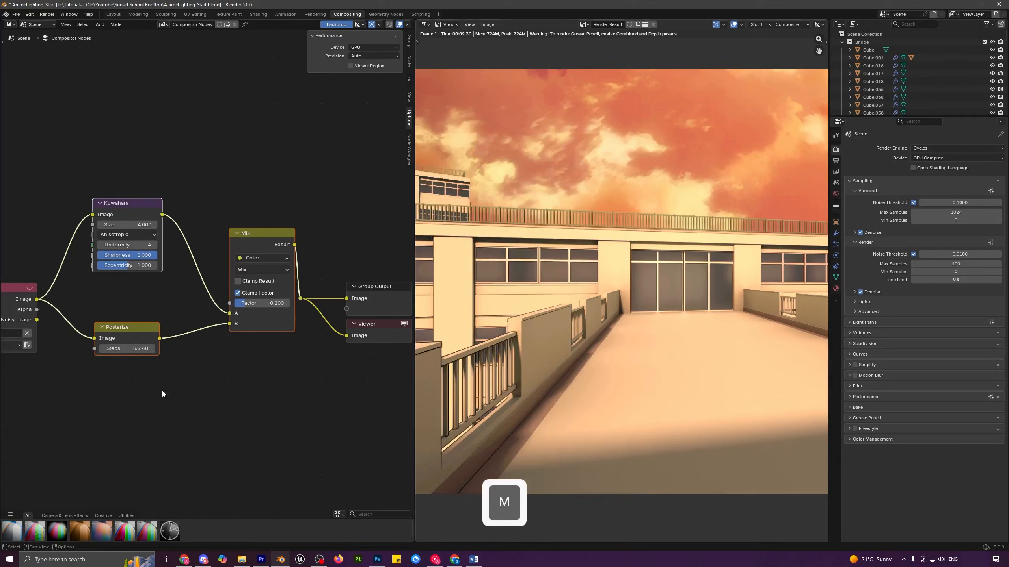
Step: Spread out the Render Layers, Kuwahara, Posterize and Mix nodes, leaving a gap between Kuwahara and Mix
{"action": "left_click", "coordinate": [162, 391]}
{"action": "scroll", "coordinate": [162, 392], "scroll_direction": "down", "scroll_amount": 4}
{"action": "middle_click_drag", "start_coordinate": [157, 388], "coordinate": [258, 388]}
{"action": "left_click_drag", "start_coordinate": [139, 306], "coordinate": [27, 300]}
{"action": "left_click_drag", "start_coordinate": [259, 234], "coordinate": [179, 251]}
{"action": "left_click_drag", "start_coordinate": [241, 318], "coordinate": [172, 347]}
{"action": "left_click_drag", "start_coordinate": [354, 260], "coordinate": [324, 289]}
{"action": "scroll", "coordinate": [622, 285], "scroll_direction": "down", "scroll_amount": 2}
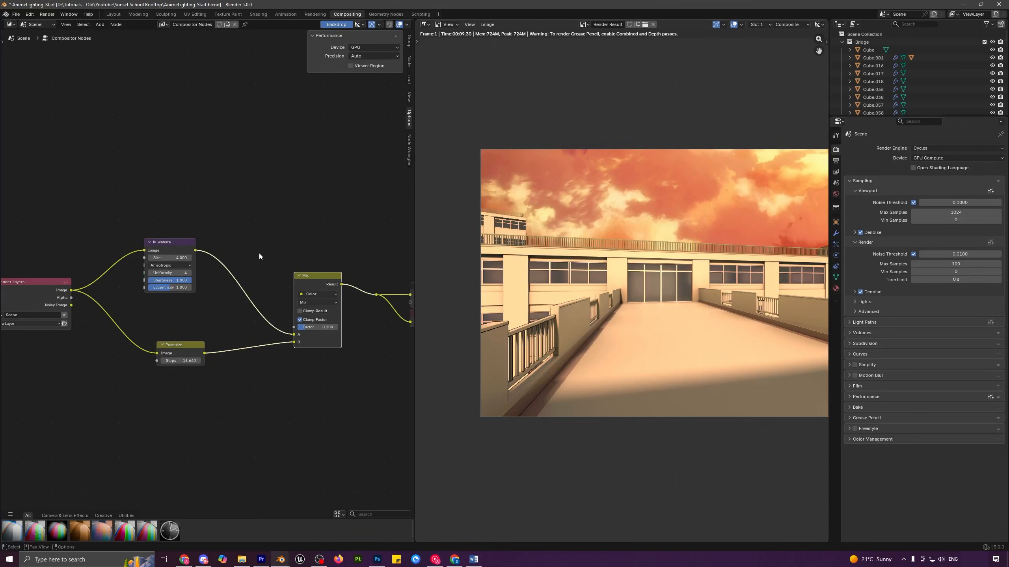
Step: Add a Glare node between the Kuwahara output and the Mix node's A input
{"action": "key", "text": "shift+a"}
{"action": "left_click", "coordinate": [267, 235]}
{"action": "type", "text": "gl"}
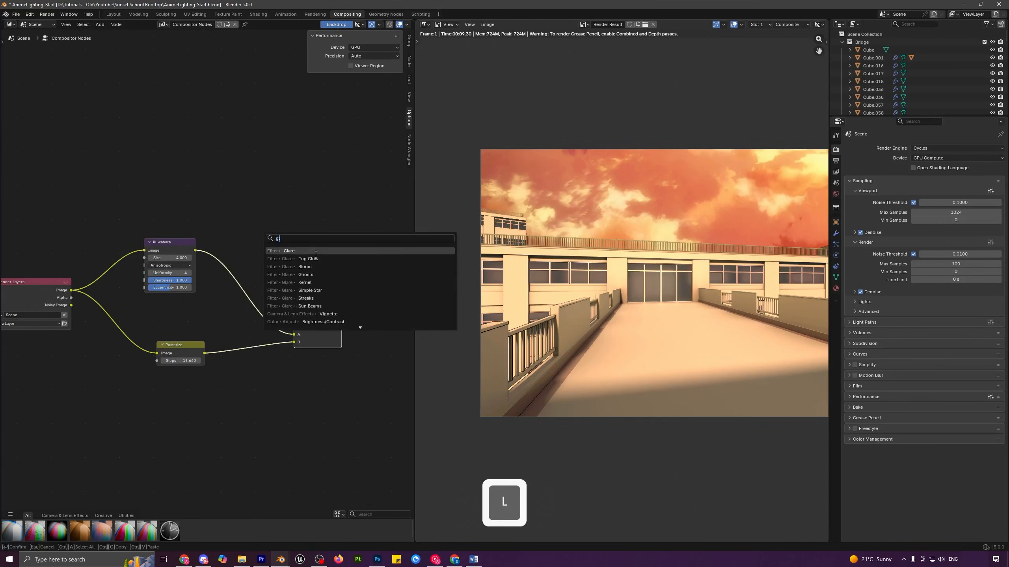
{"action": "left_click", "coordinate": [278, 251]}
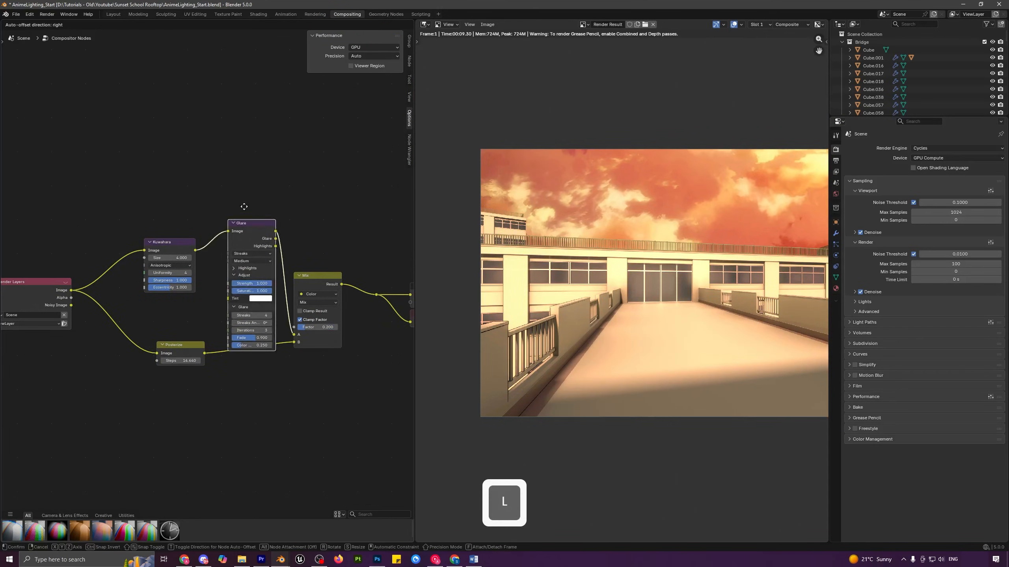
{"action": "left_click", "coordinate": [189, 178]}
Step: Change the Glare type to Fog Glow and check its effect on the whole render
{"action": "scroll", "coordinate": [583, 275], "scroll_direction": "down", "scroll_amount": 2}
{"action": "middle_click_drag", "start_coordinate": [584, 275], "coordinate": [531, 277]}
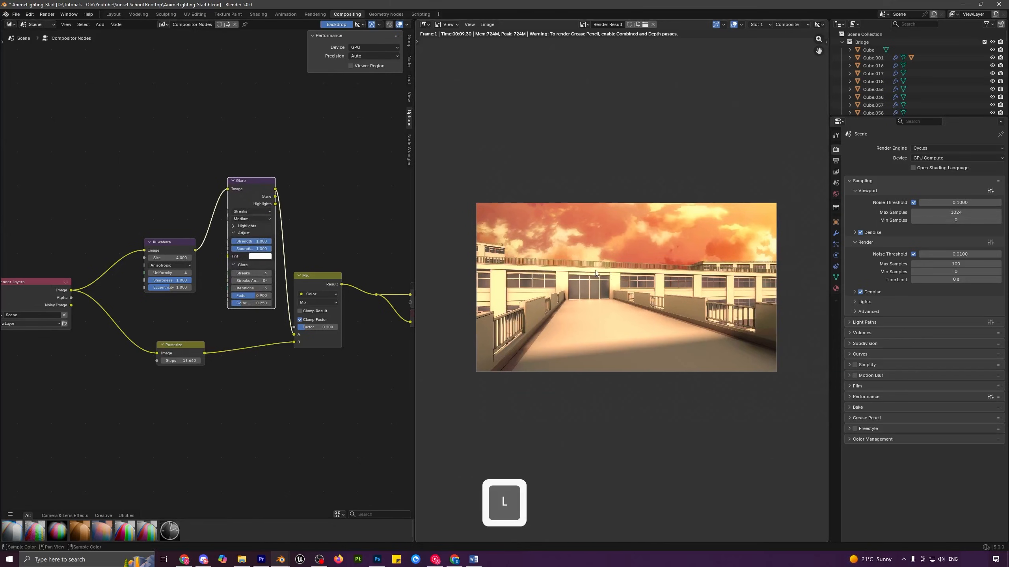
{"action": "left_click", "coordinate": [255, 211]}
{"action": "left_click", "coordinate": [250, 251]}
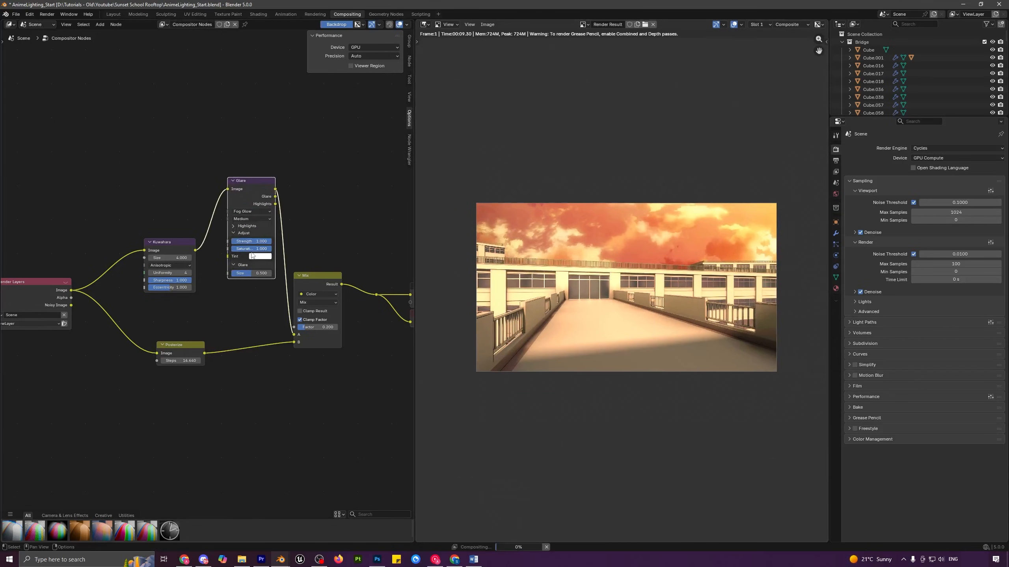
{"action": "scroll", "coordinate": [622, 332], "scroll_direction": "up", "scroll_amount": 1}
{"action": "middle_click_drag", "start_coordinate": [622, 333], "coordinate": [610, 331]}
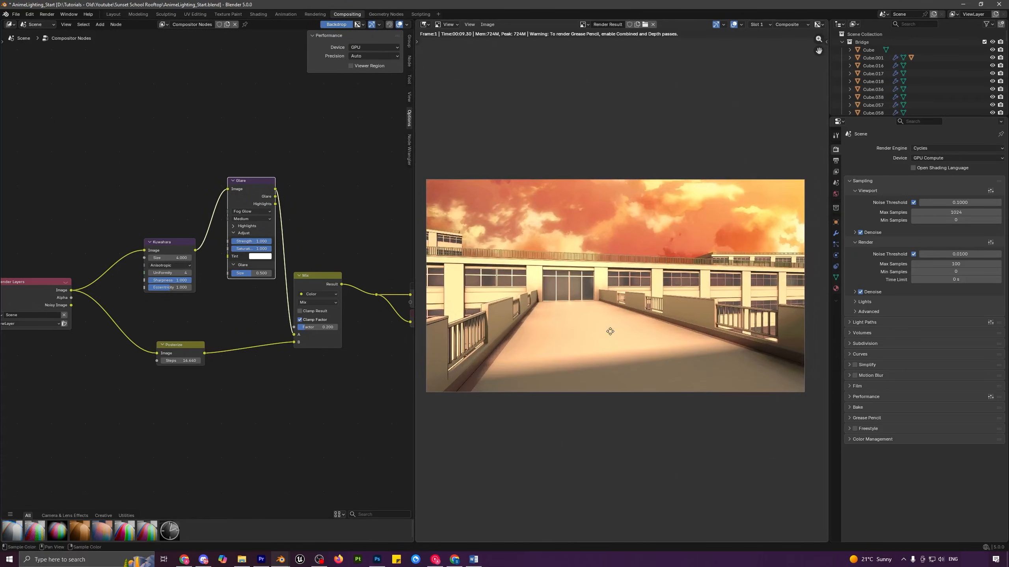
Step: Set the Glare highlights threshold to 0.2 and the glare size to 1
{"action": "left_click", "coordinate": [243, 226]}
{"action": "left_click_drag", "start_coordinate": [251, 234], "coordinate": [239, 234]}
{"action": "left_click", "coordinate": [258, 235]}
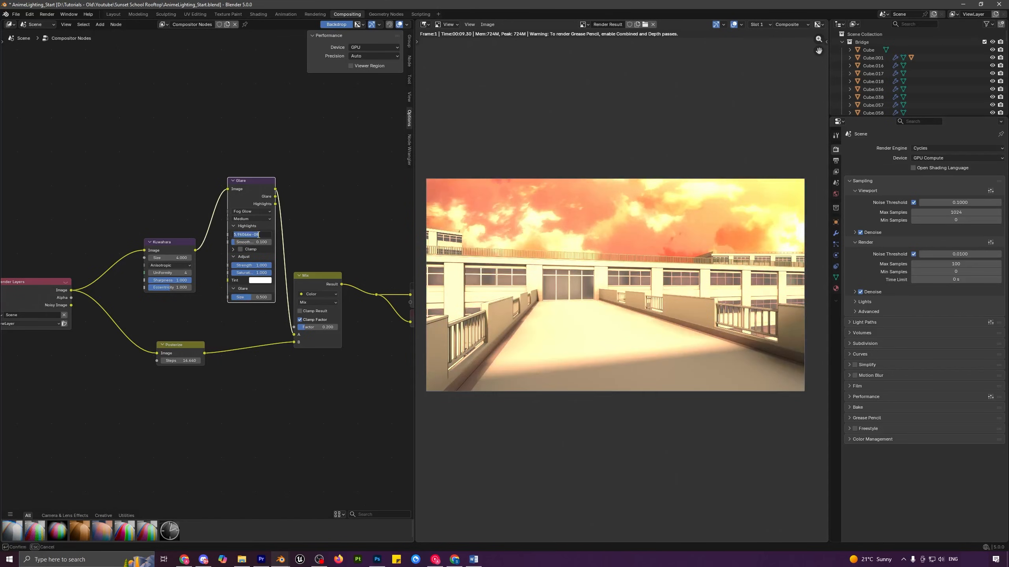
{"action": "left_click", "coordinate": [259, 310]}
{"action": "left_click_drag", "start_coordinate": [251, 298], "coordinate": [273, 300]}
{"action": "left_click", "coordinate": [253, 234]}
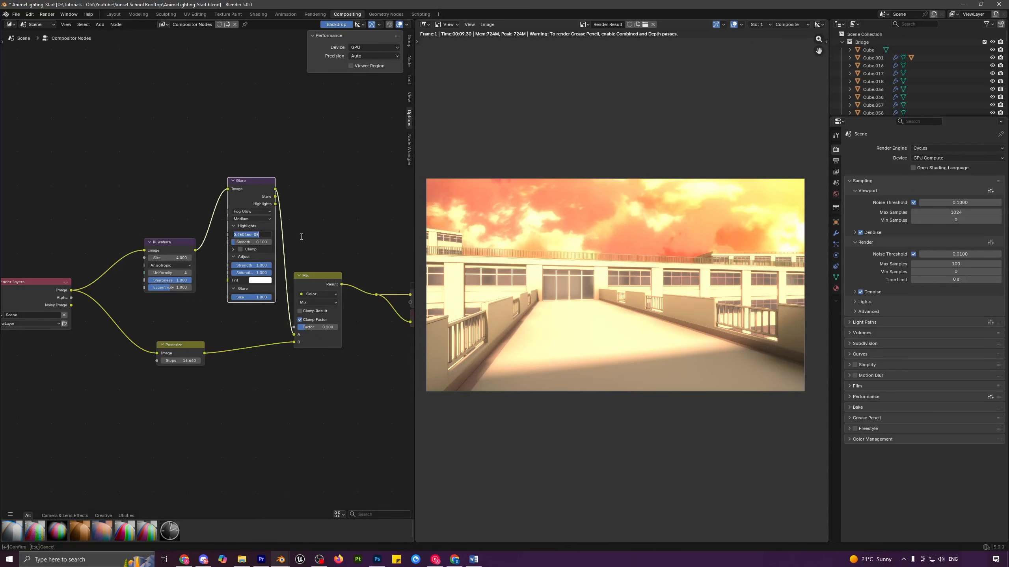
{"action": "type", "text": "0.2"}
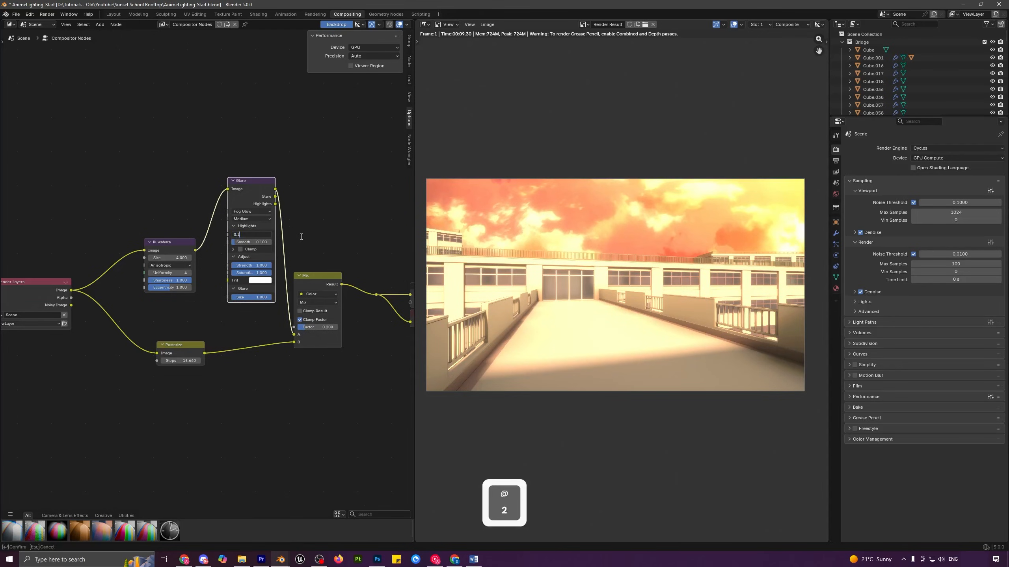
{"action": "key", "text": "Return"}
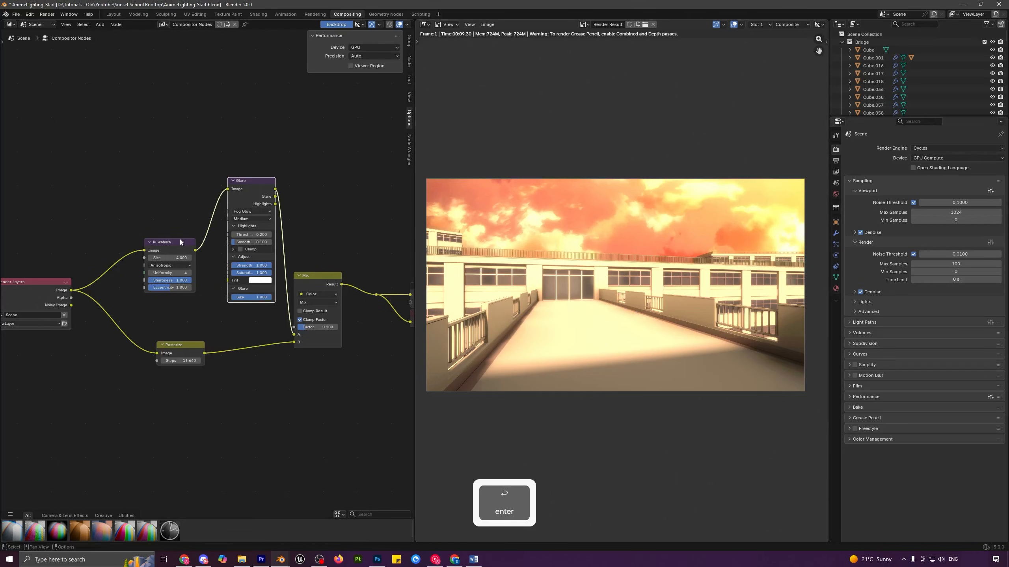
Step: Spread the Kuwahara, Glare and Mix nodes apart and insert an Exposure node between Glare and the Mix node's A input
{"action": "left_click_drag", "start_coordinate": [180, 240], "coordinate": [153, 226]}
{"action": "left_click_drag", "start_coordinate": [241, 189], "coordinate": [209, 215]}
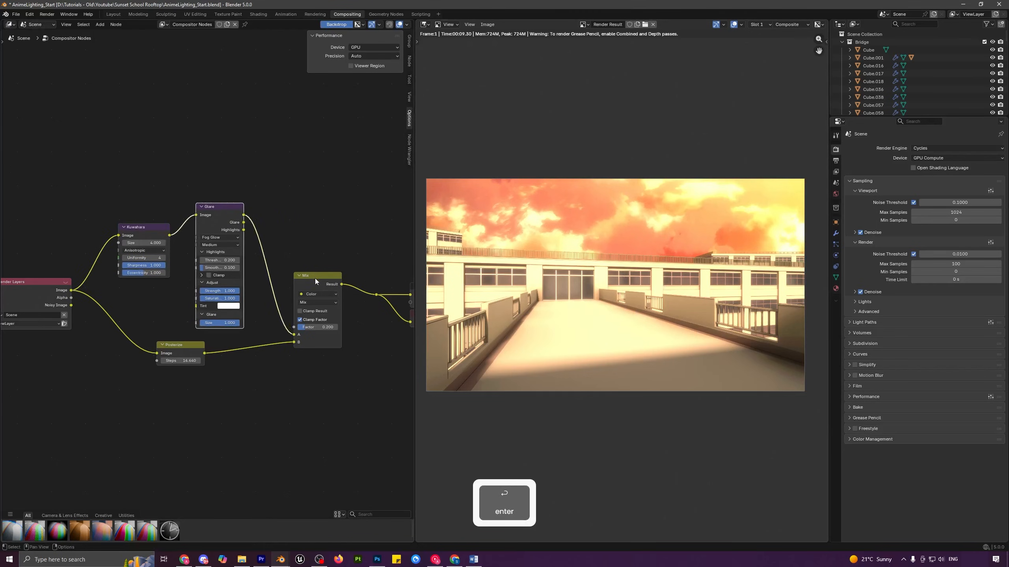
{"action": "left_click_drag", "start_coordinate": [316, 279], "coordinate": [333, 286]}
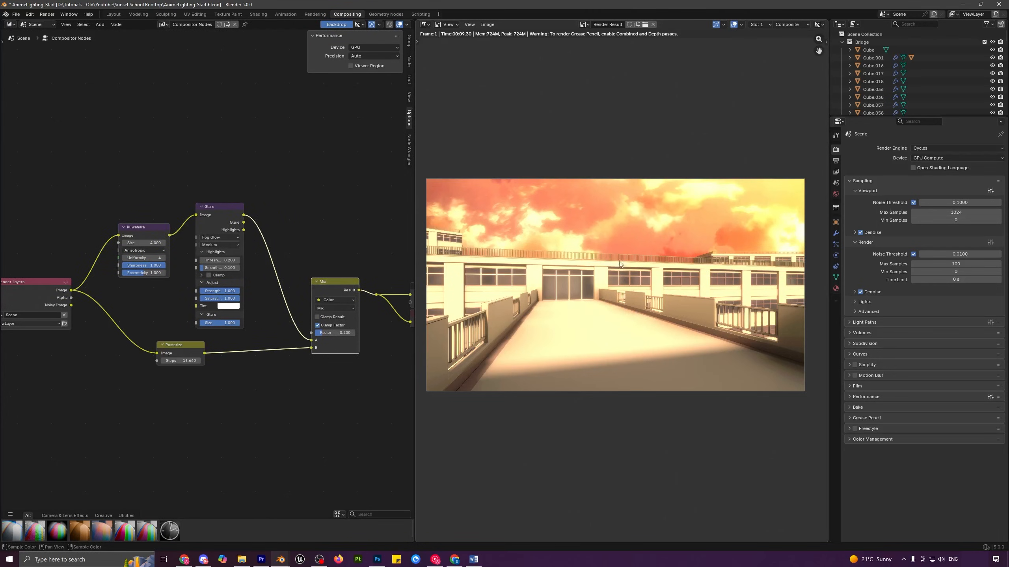
{"action": "key", "text": "shift+a"}
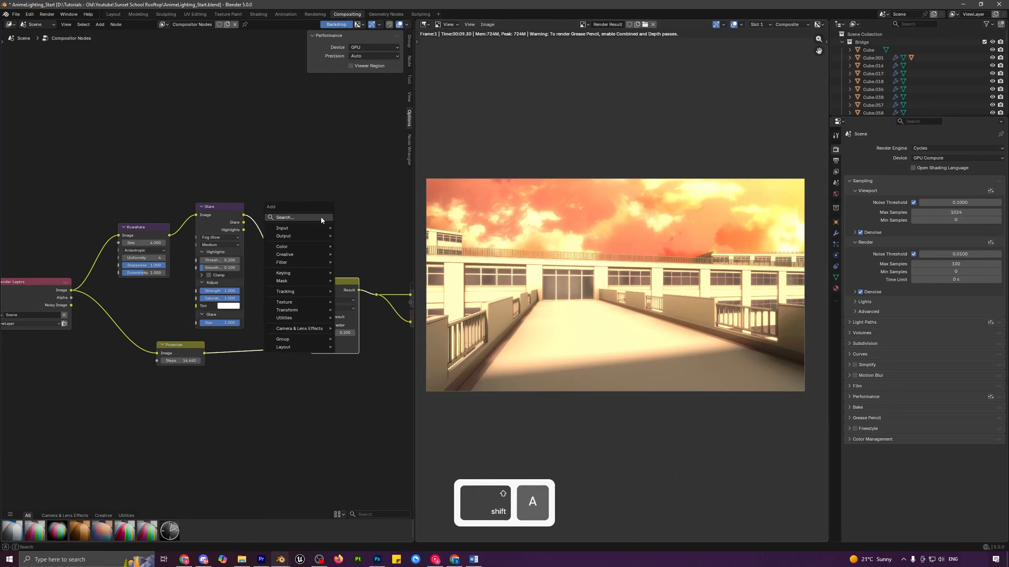
{"action": "type", "text": "ex"}
{"action": "left_click", "coordinate": [360, 234]}
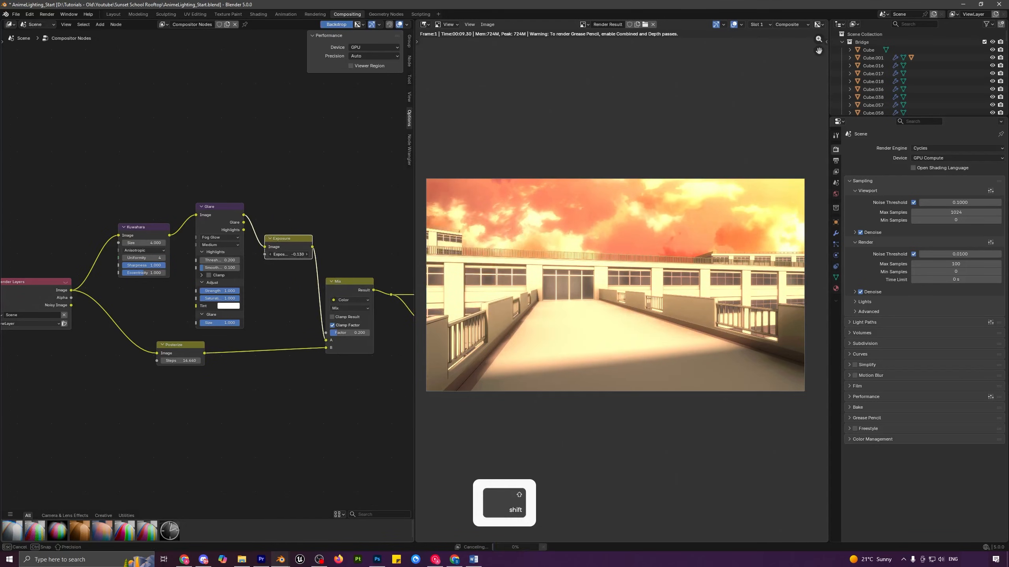
Step: Set the Exposure node's value to -0.5 and check the whole render
{"action": "left_click_drag", "start_coordinate": [289, 254], "coordinate": [282, 254], "text": "shift"}
{"action": "scroll", "coordinate": [618, 336], "scroll_direction": "down", "scroll_amount": 1}
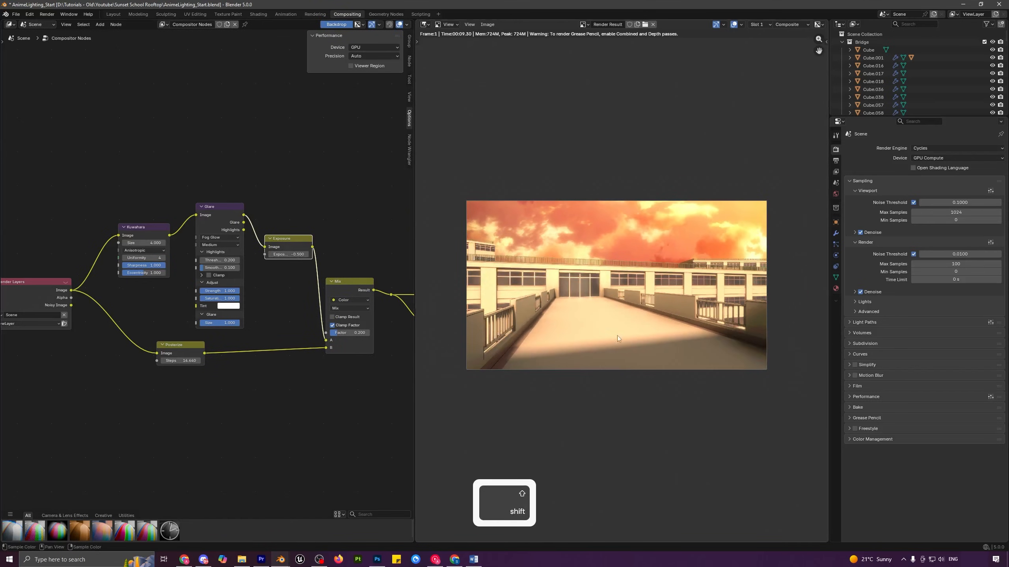
{"action": "scroll", "coordinate": [574, 344], "scroll_direction": "up", "scroll_amount": 1}
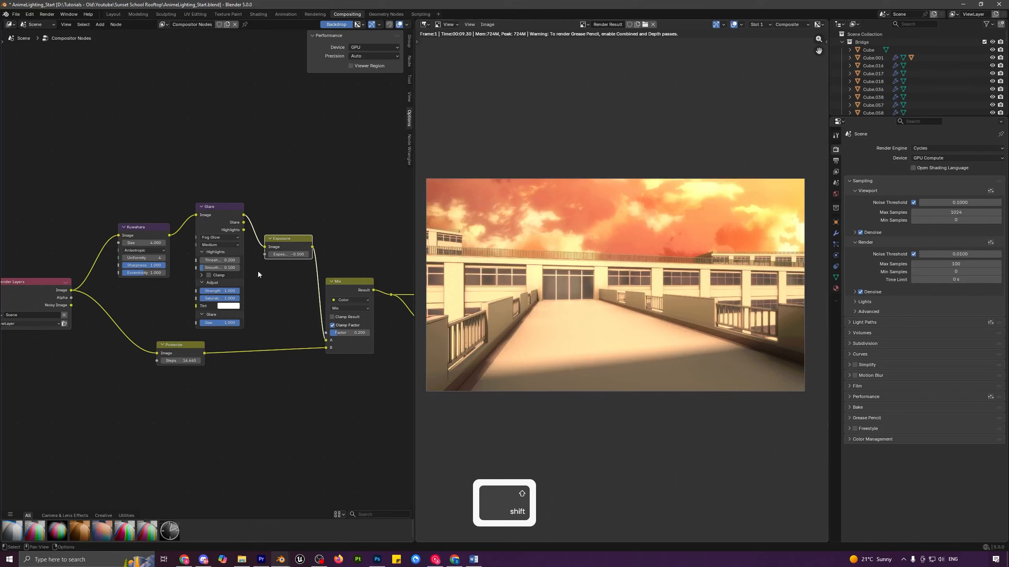
Step: Mute and unmute the Glare and Exposure nodes together to compare the render with and without the glow, including up close
{"action": "left_click_drag", "start_coordinate": [199, 177], "coordinate": [291, 304]}
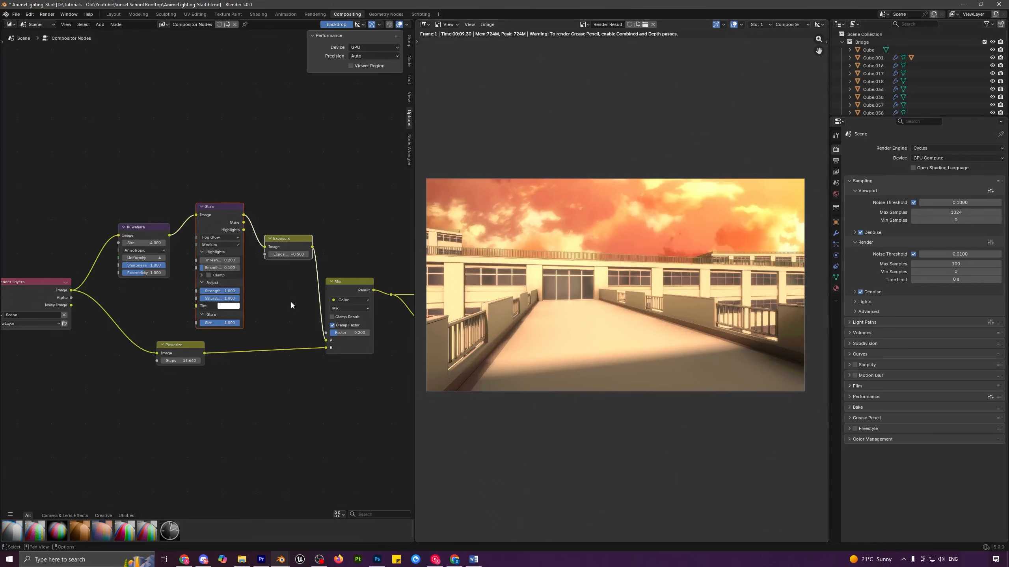
{"action": "key", "text": "m"}
{"action": "key", "text": "m"}
{"action": "key", "text": "m"}
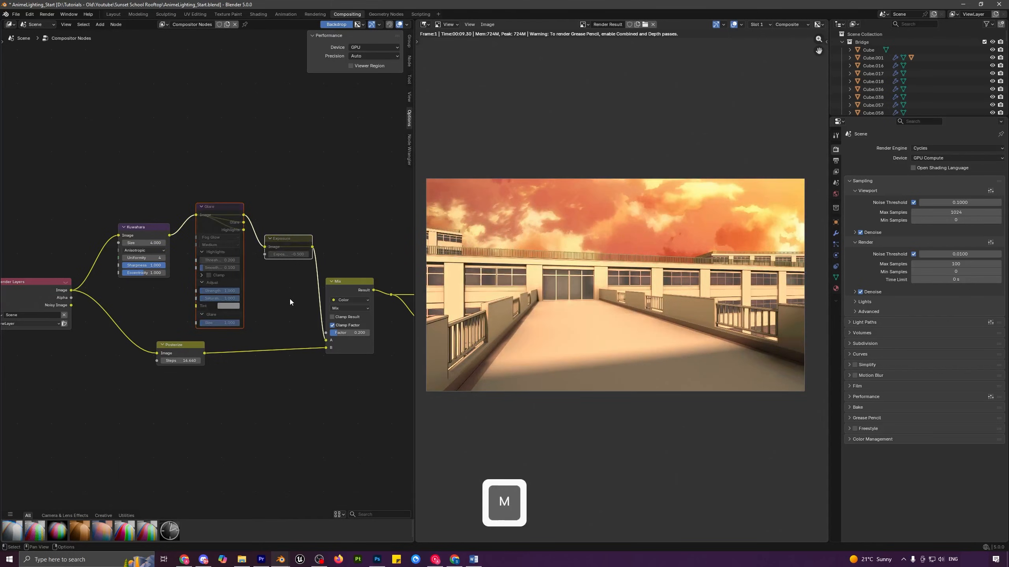
{"action": "key", "text": "m"}
{"action": "key", "text": "m"}
{"action": "key", "text": "m"}
{"action": "key", "text": "m"}
{"action": "key", "text": "m"}
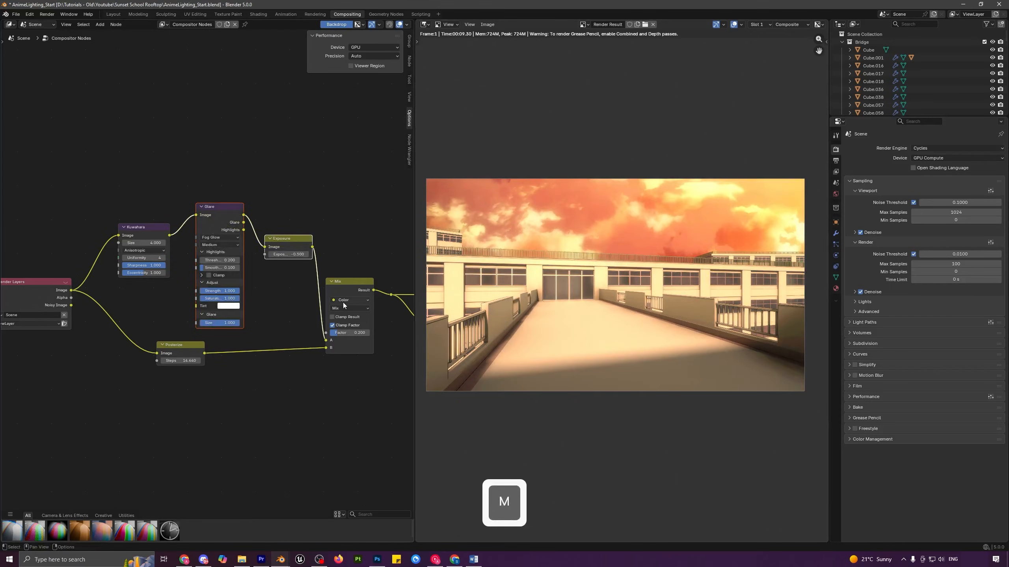
{"action": "key", "text": "m"}
{"action": "scroll", "coordinate": [568, 308], "scroll_direction": "up", "scroll_amount": 2}
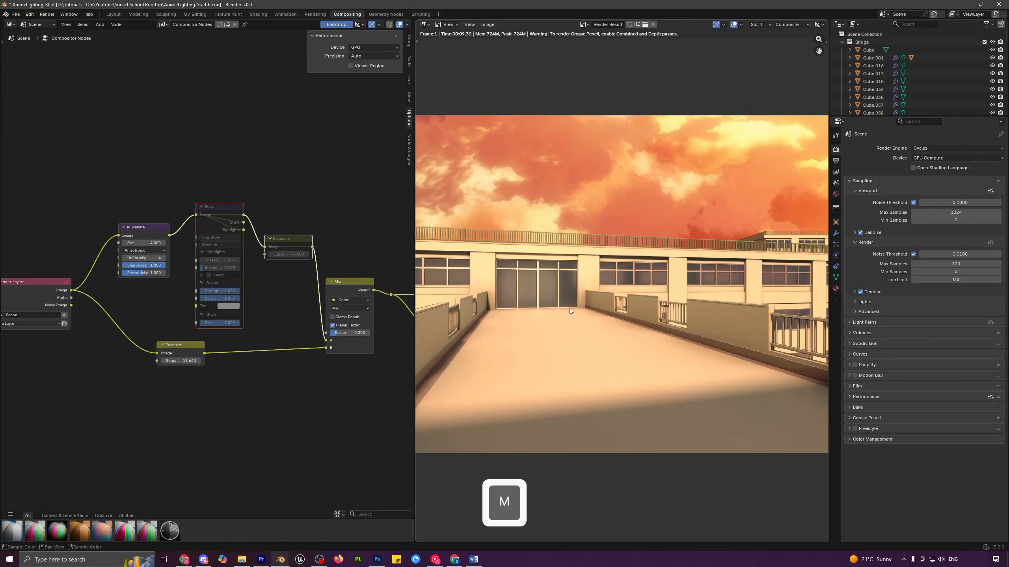
{"action": "scroll", "coordinate": [569, 308], "scroll_direction": "up", "scroll_amount": 2}
{"action": "key", "text": "m"}
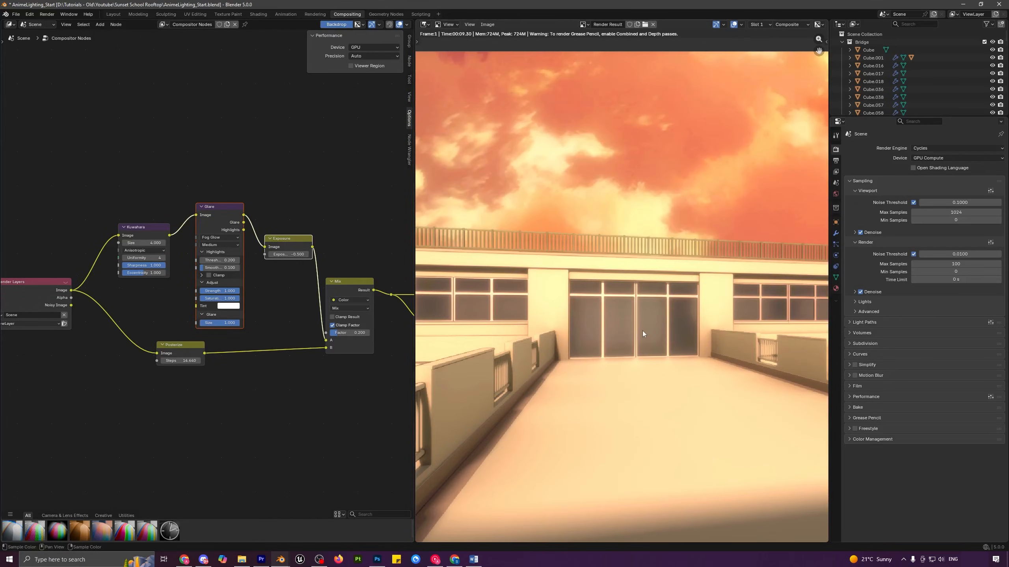
{"action": "scroll", "coordinate": [577, 310], "scroll_direction": "down", "scroll_amount": 5}
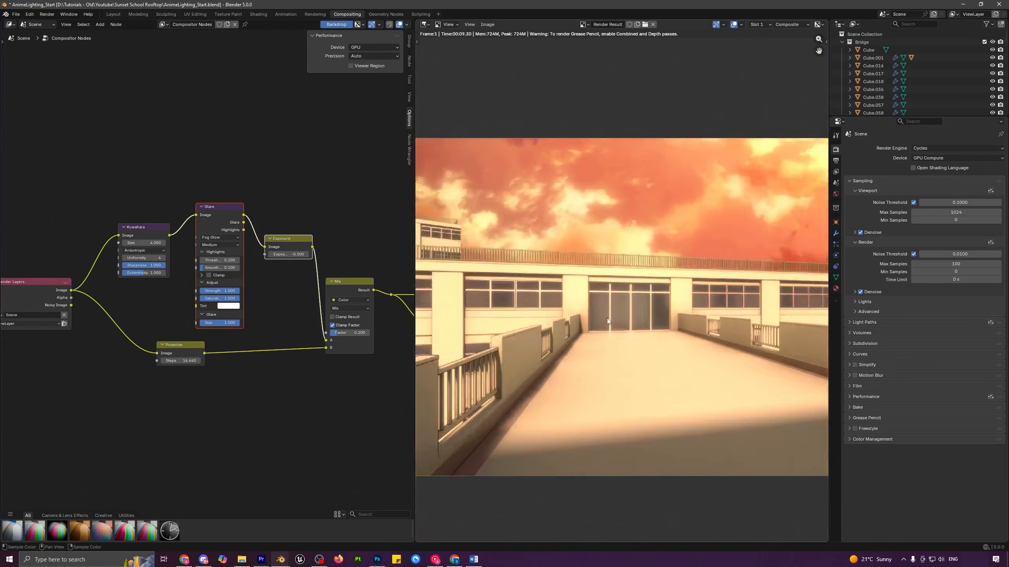
{"action": "middle_click_drag", "start_coordinate": [681, 353], "coordinate": [620, 349]}
Step: Compare the render with and without the Kuwahara, Glare, Exposure, Posterize and Mix nodes by toggling their mute state
{"action": "left_click_drag", "start_coordinate": [143, 187], "coordinate": [351, 403]}
{"action": "key", "text": "m"}
{"action": "key", "text": "m"}
{"action": "key", "text": "m"}
{"action": "key", "text": "m"}
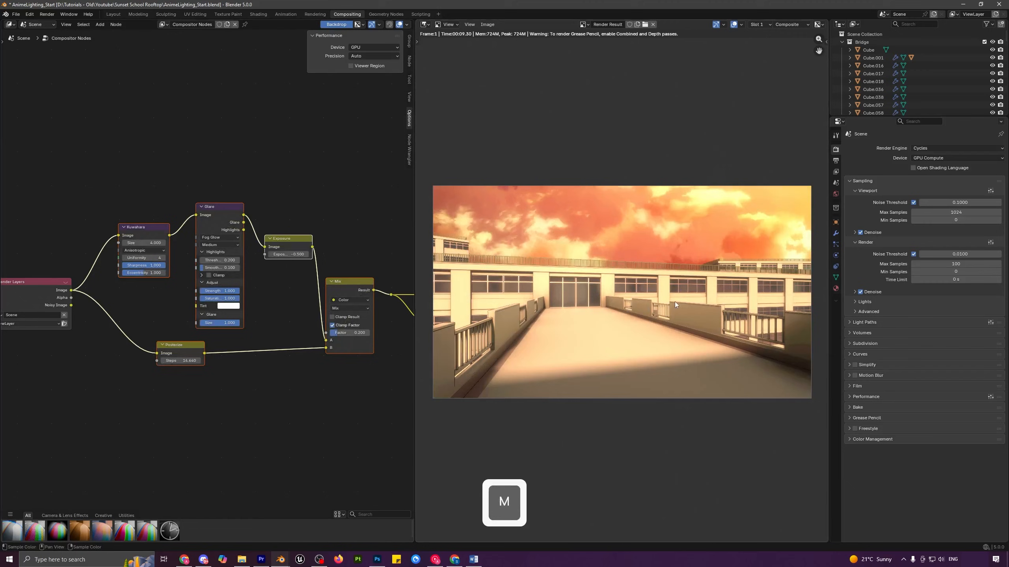
{"action": "left_click", "coordinate": [320, 390]}
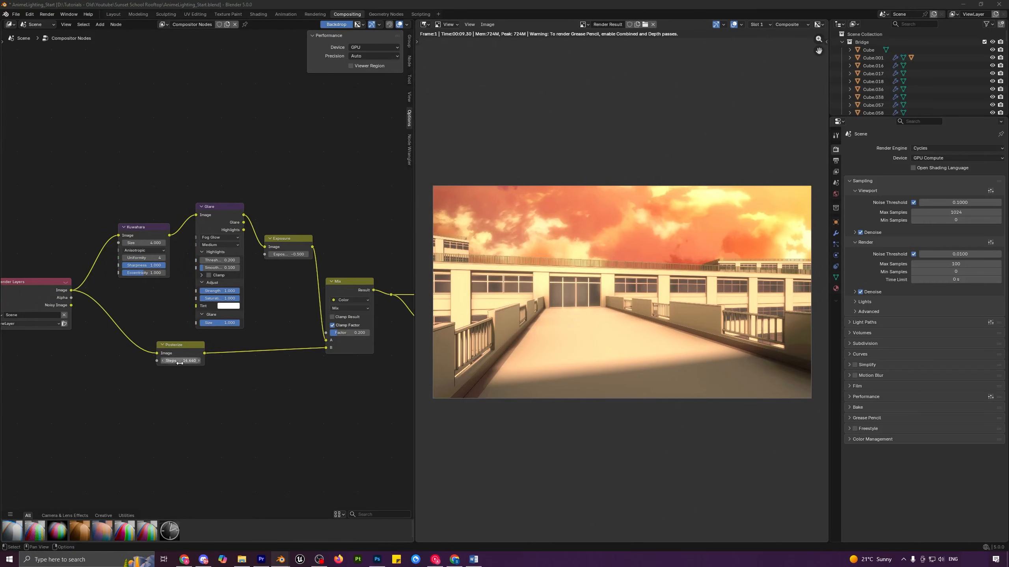
Step: Insert a Color Balance node between the Mix result and the Group Output and Viewer nodes
{"action": "middle_click_drag", "start_coordinate": [296, 386], "coordinate": [173, 376]}
{"action": "key", "text": "shift+a"}
{"action": "type", "text": "c"}
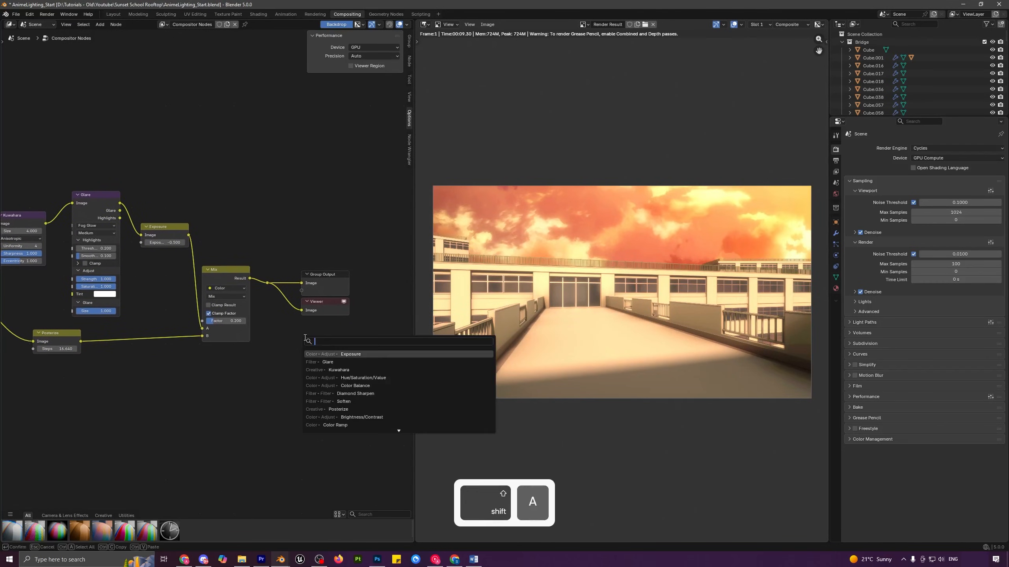
{"action": "key", "text": "Return"}
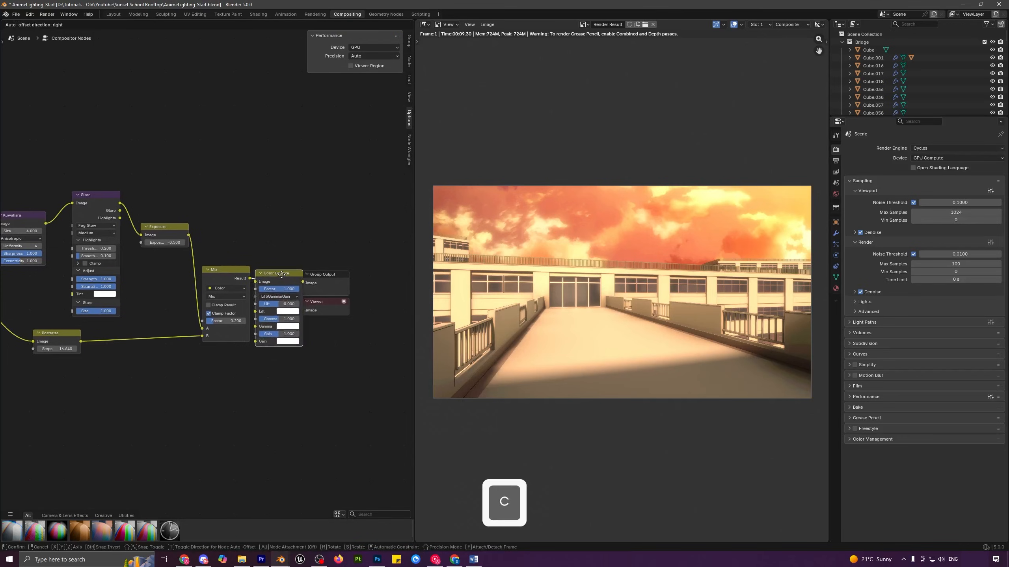
{"action": "left_click", "coordinate": [343, 286]}
Step: Try raising the Color Balance node's Lift to 0.05 and undo it
{"action": "scroll", "coordinate": [208, 292], "scroll_direction": "up", "scroll_amount": 6}
{"action": "middle_click_drag", "start_coordinate": [223, 310], "coordinate": [87, 289]}
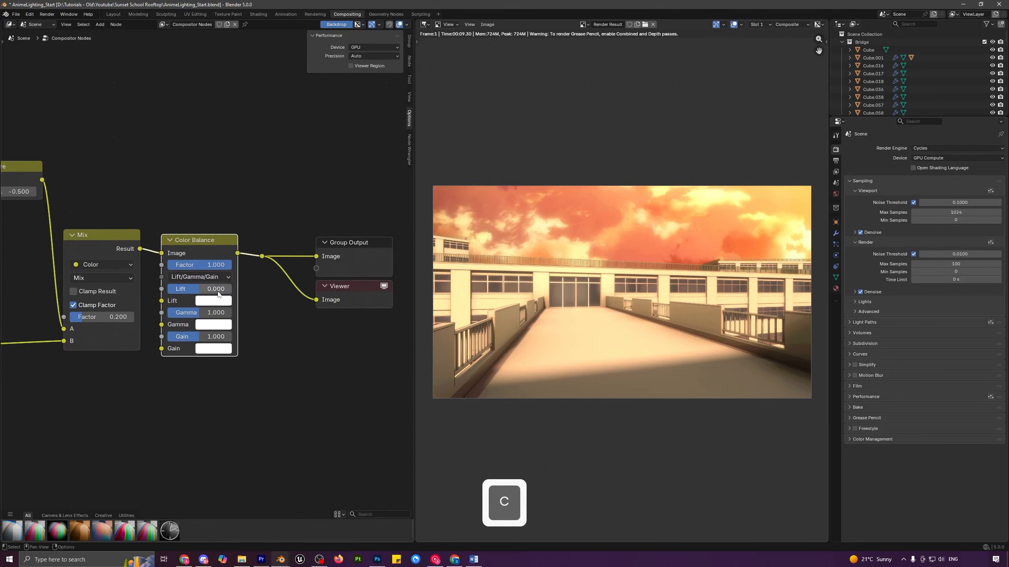
{"action": "left_click_drag", "start_coordinate": [202, 294], "coordinate": [240, 305]}
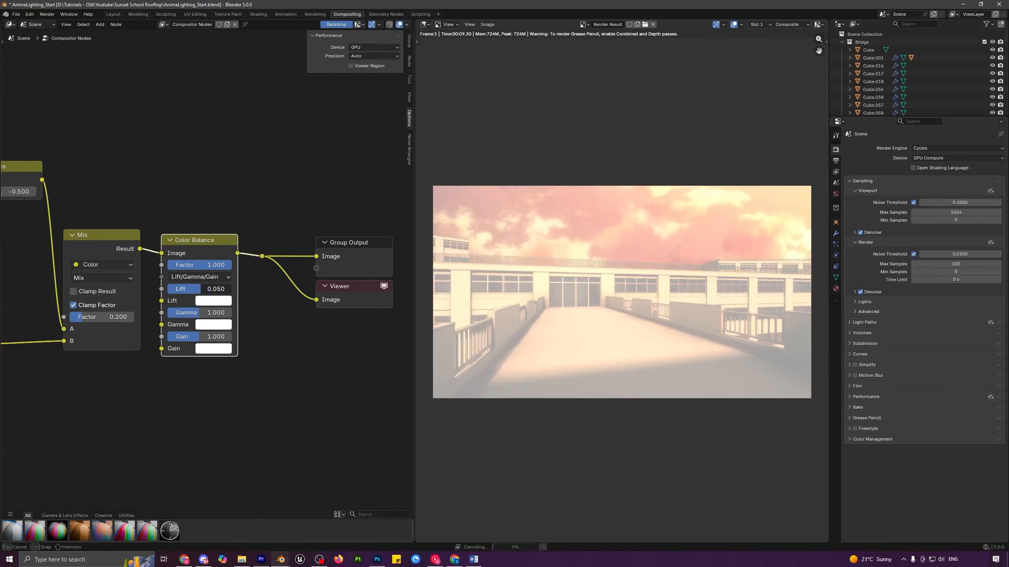
{"action": "key", "text": "ctrl+z"}
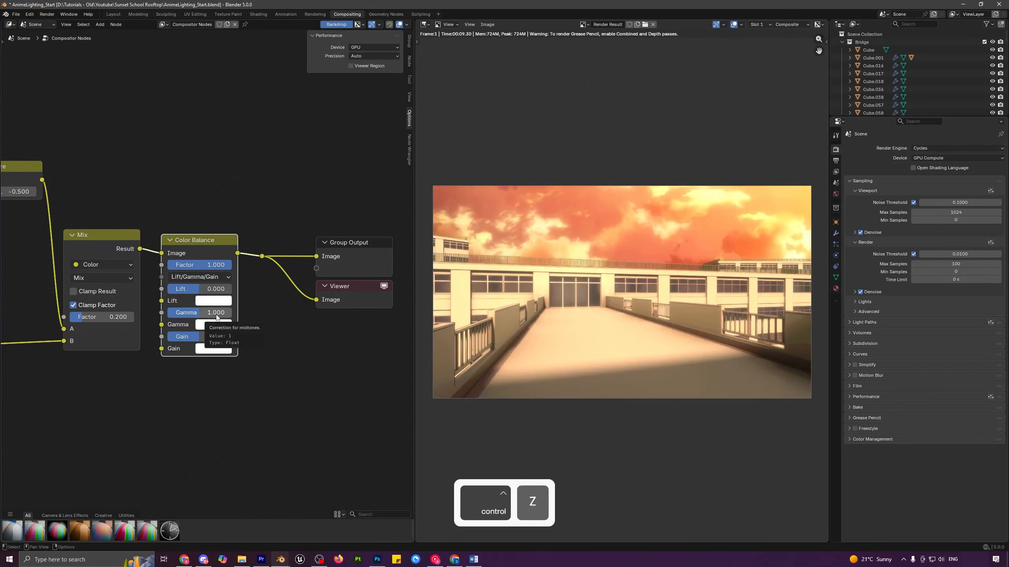
Step: Tint the Color Balance Gain color a pale pink, #FFF1EF, and compare the render with the node muted and unmuted
{"action": "left_click", "coordinate": [214, 353]}
{"action": "mouse_move", "coordinate": [245, 218]}
{"action": "left_mouse_down"}
{"action": "mouse_move", "coordinate": [243, 203]}
{"action": "mouse_move", "coordinate": [228, 215]}
{"action": "mouse_move", "coordinate": [238, 218]}
{"action": "mouse_move", "coordinate": [241, 206]}
{"action": "left_mouse_up"}
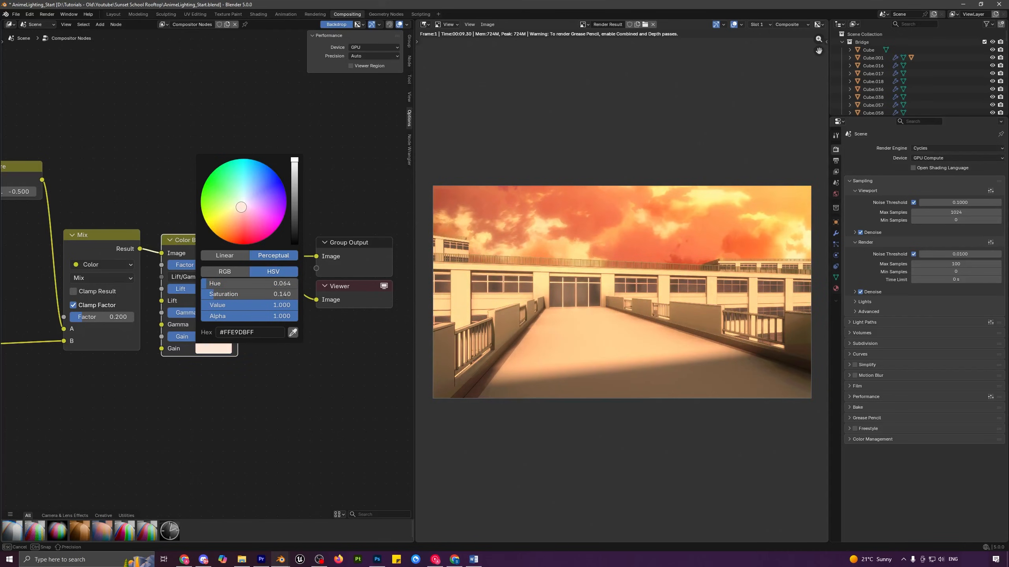
{"action": "left_click_drag", "start_coordinate": [241, 207], "coordinate": [243, 201]}
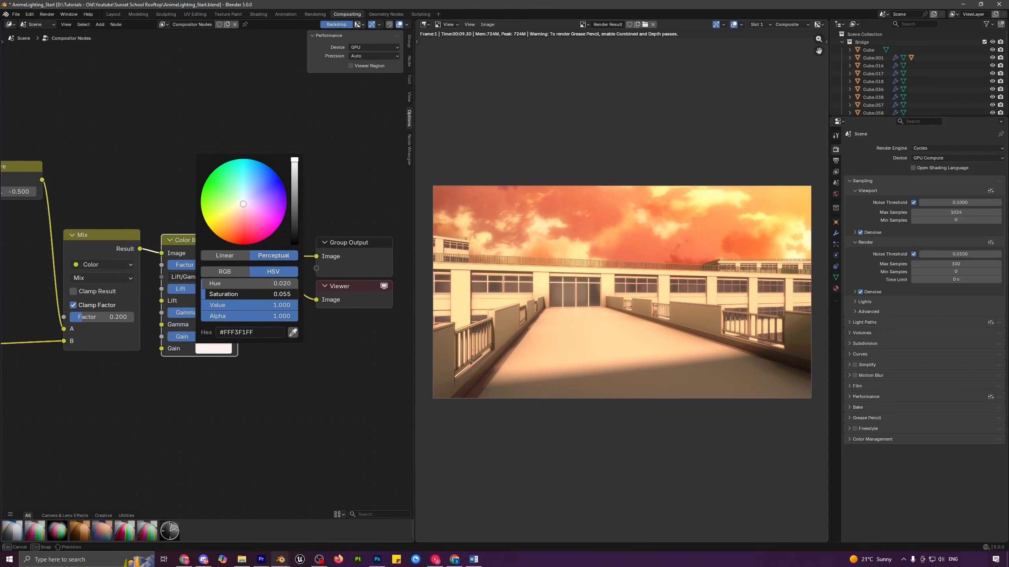
{"action": "left_click_drag", "start_coordinate": [243, 204], "coordinate": [244, 204]}
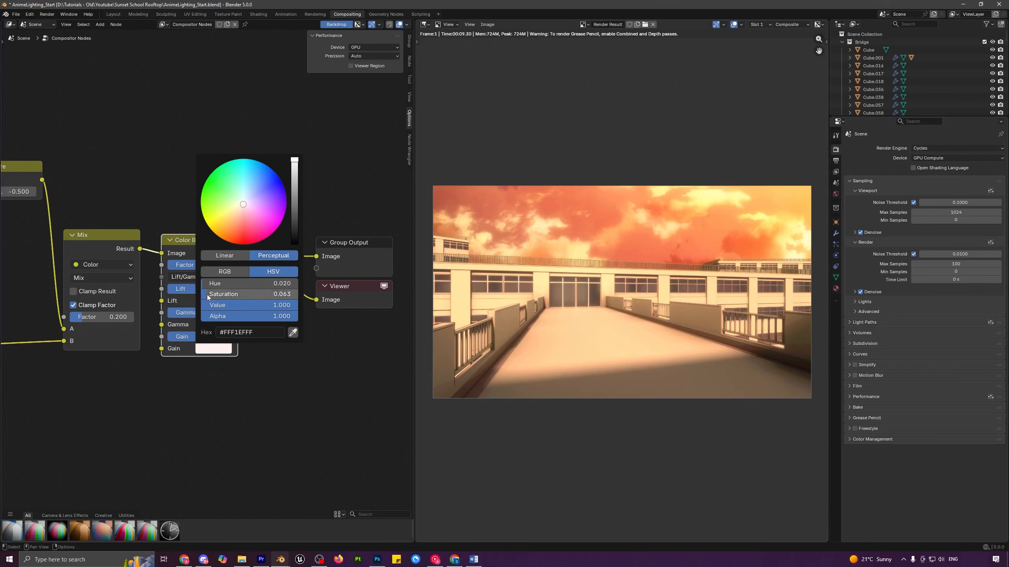
{"action": "scroll", "coordinate": [626, 350], "scroll_direction": "down", "scroll_amount": 1}
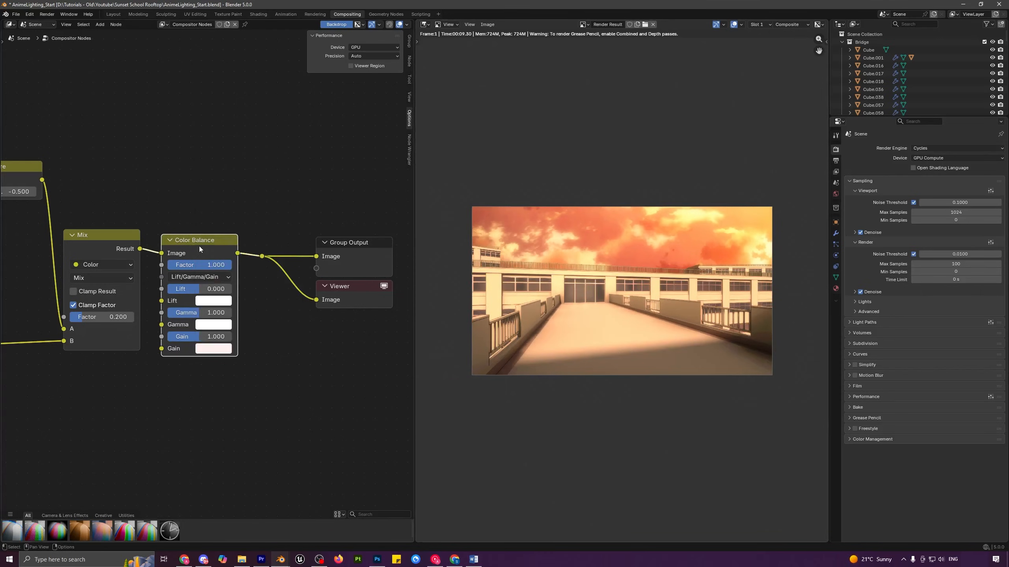
{"action": "key", "text": "m"}
{"action": "key", "text": "m"}
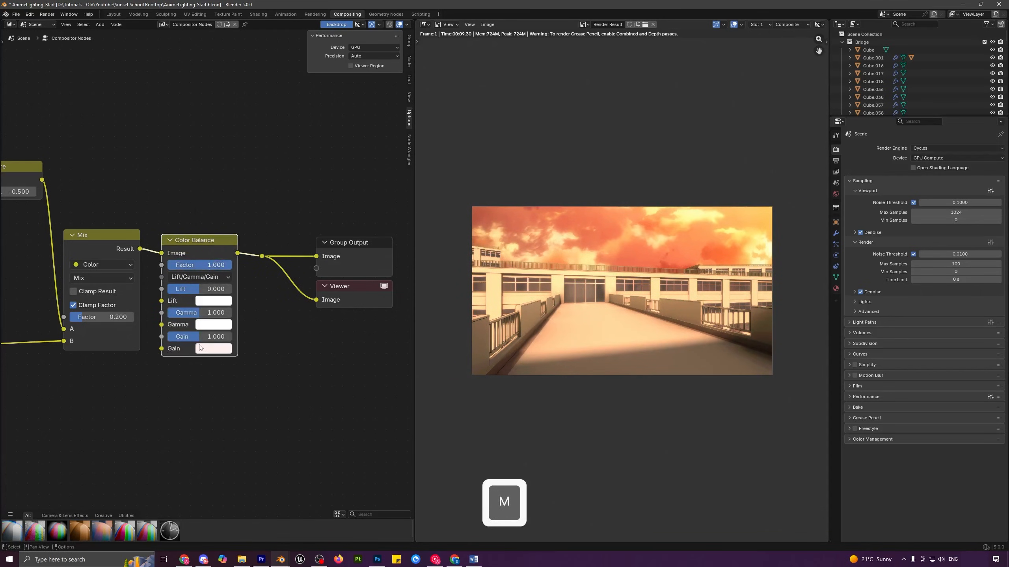
Step: Try a Color Balance Gain value of 1.1 and undo it
{"action": "left_click", "coordinate": [206, 337]}
{"action": "type", "text": "1"}
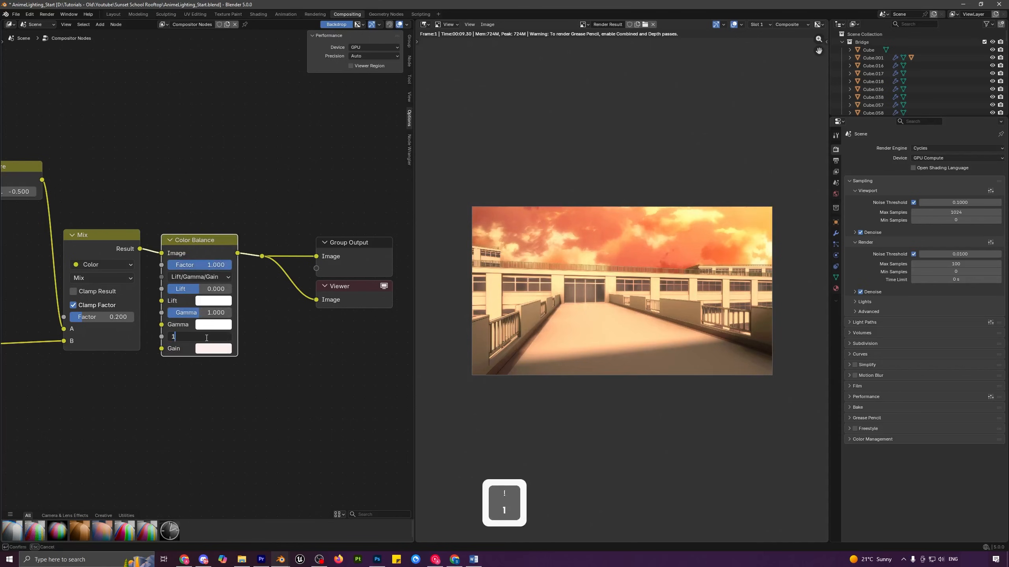
{"action": "type", "text": ".1"}
{"action": "key", "text": "Return"}
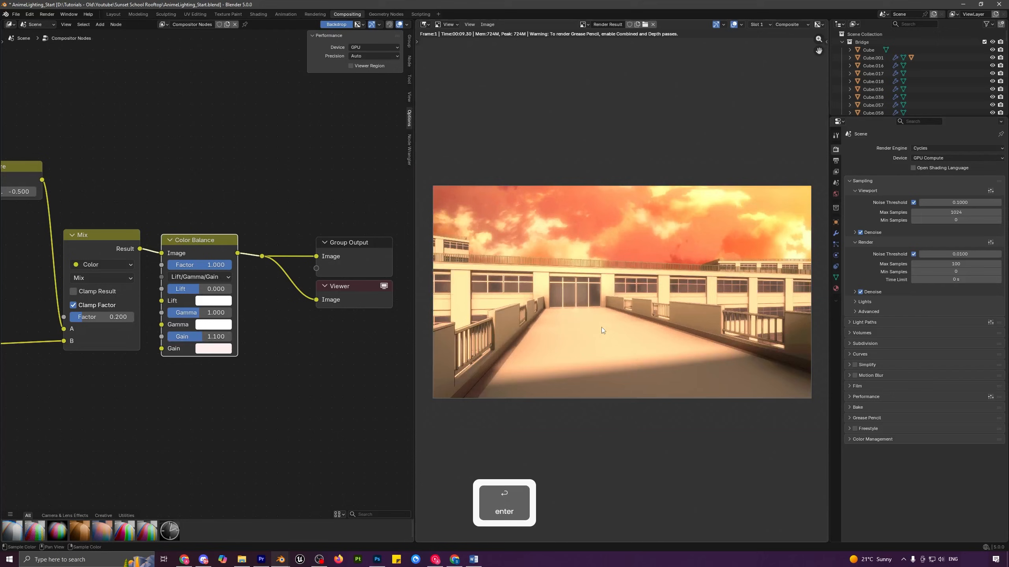
{"action": "key", "text": "ctrl"}
{"action": "key", "text": "ctrl+z"}
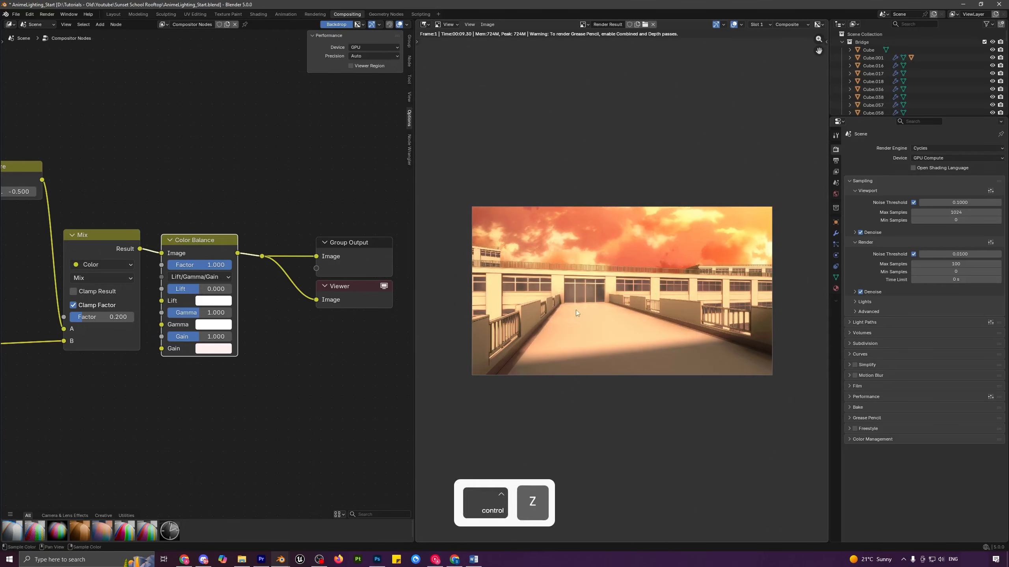
Step: Try lowering the Color Balance Lift to -0.02, check the render's shadows, and undo the change
{"action": "left_click", "coordinate": [212, 289]}
{"action": "left_click", "coordinate": [264, 313]}
{"action": "left_click_drag", "start_coordinate": [210, 289], "coordinate": [205, 289], "text": "shift"}
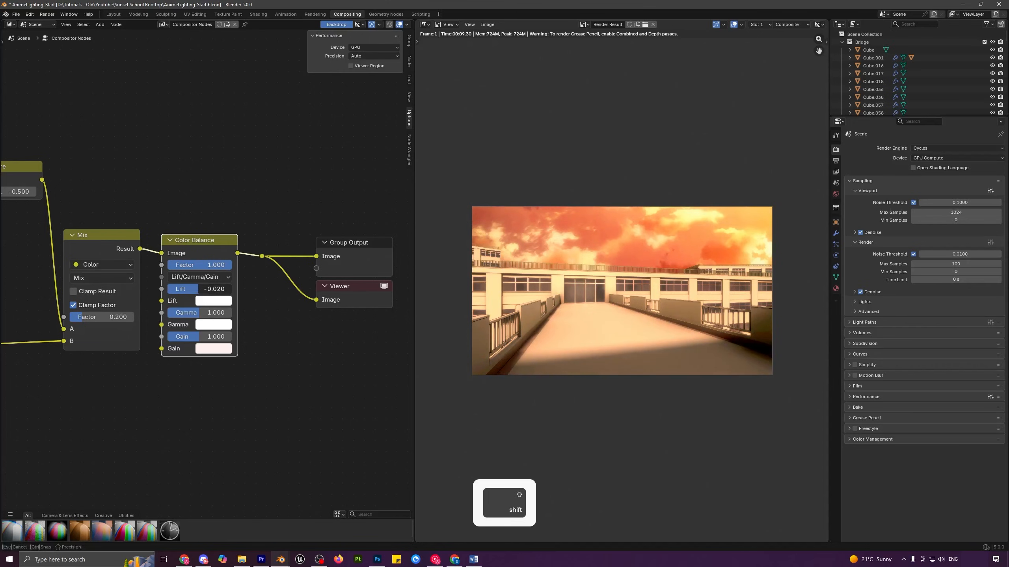
{"action": "left_click_drag", "start_coordinate": [203, 289], "coordinate": [203, 289], "text": "shift"}
{"action": "scroll", "coordinate": [614, 346], "scroll_direction": "up", "scroll_amount": 1}
{"action": "middle_click_drag", "start_coordinate": [662, 343], "coordinate": [592, 332], "text": "shift"}
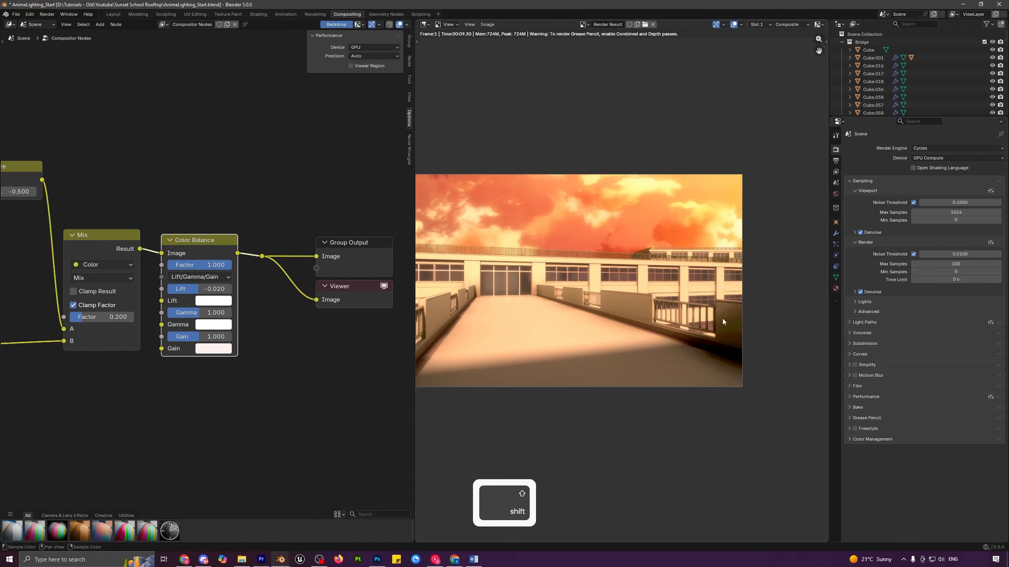
{"action": "key", "text": "ctrl+z"}
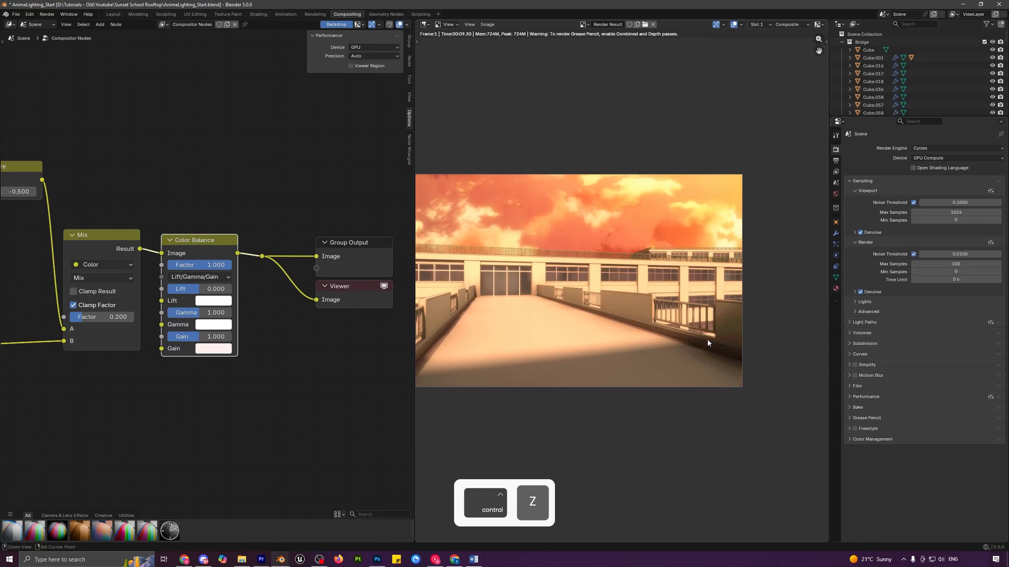
Step: Examine the composited render as a whole, and up close around the upper building, railings and clouds
{"action": "middle_click_drag", "start_coordinate": [290, 370], "coordinate": [275, 367]}
{"action": "scroll", "coordinate": [561, 340], "scroll_direction": "down", "scroll_amount": 1}
{"action": "middle_click_drag", "start_coordinate": [561, 338], "coordinate": [605, 336]}
{"action": "scroll", "coordinate": [600, 292], "scroll_direction": "up", "scroll_amount": 1}
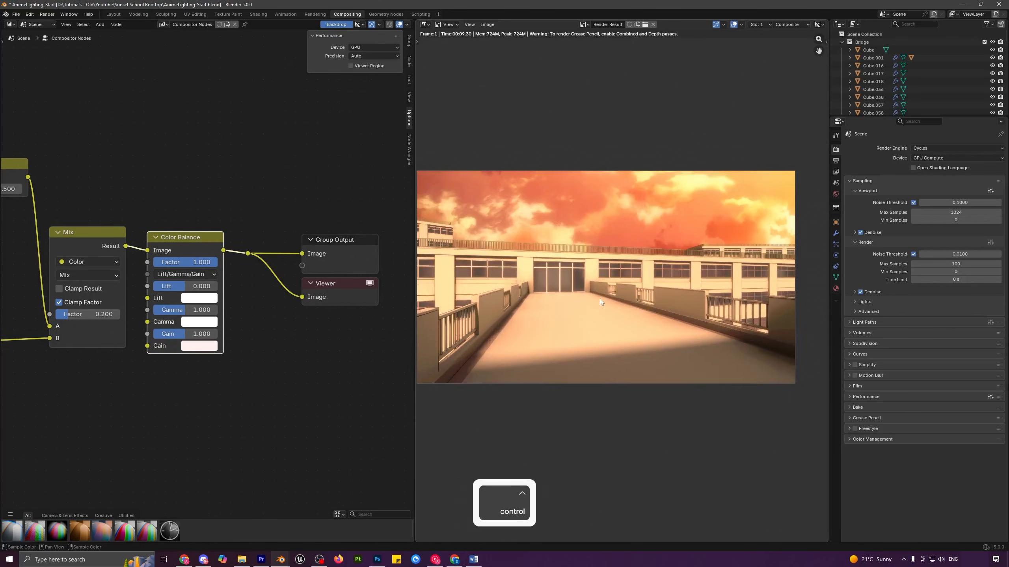
{"action": "middle_click_drag", "start_coordinate": [598, 298], "coordinate": [593, 298]}
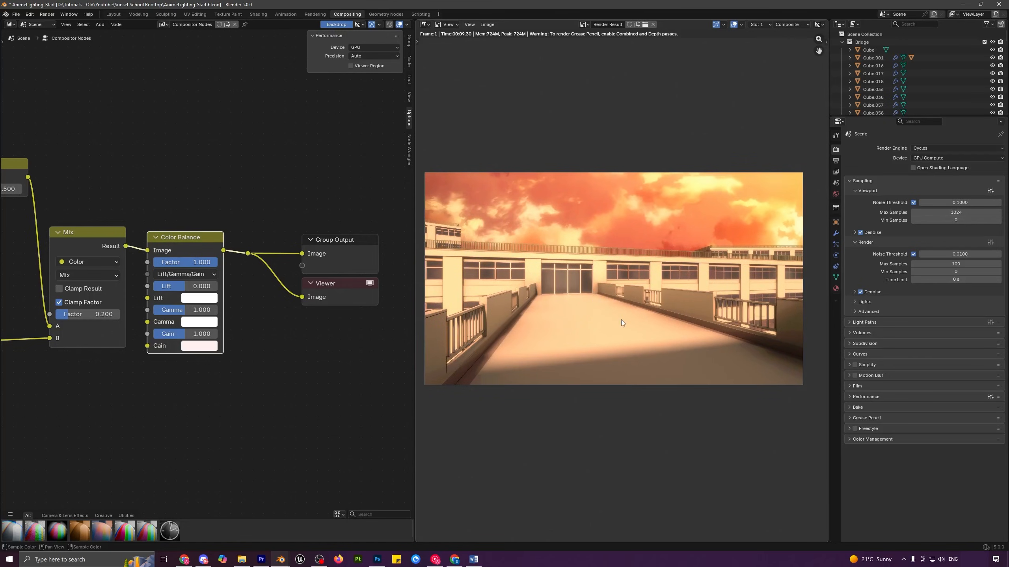
{"action": "scroll", "coordinate": [621, 320], "scroll_direction": "up", "scroll_amount": 1}
{"action": "middle_click_drag", "start_coordinate": [472, 283], "coordinate": [611, 340]}
{"action": "scroll", "coordinate": [528, 292], "scroll_direction": "up", "scroll_amount": 3}
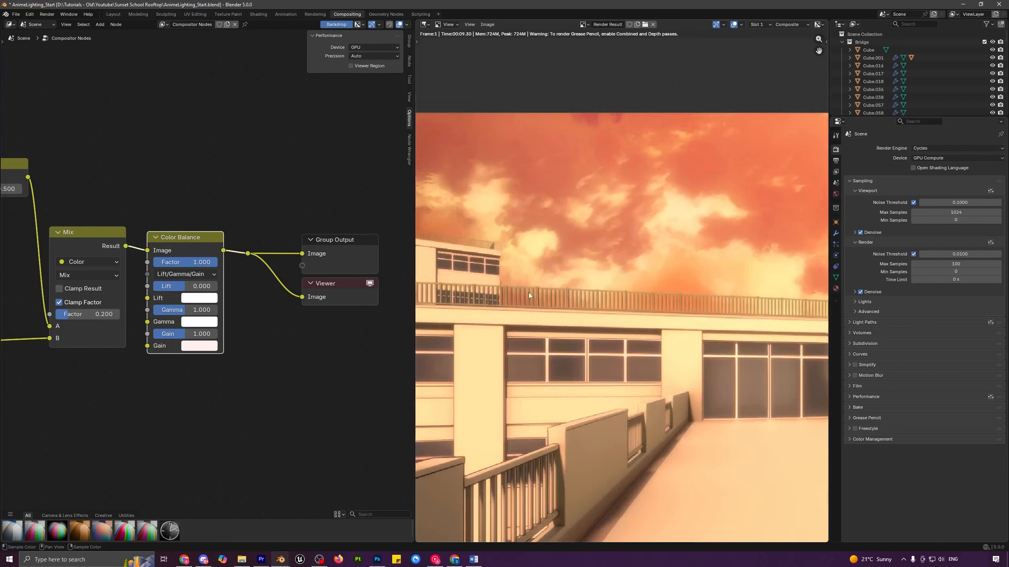
{"action": "middle_click_drag", "start_coordinate": [528, 293], "coordinate": [629, 308]}
{"action": "scroll", "coordinate": [648, 329], "scroll_direction": "up", "scroll_amount": 4}
{"action": "middle_click_drag", "start_coordinate": [558, 324], "coordinate": [646, 339]}
{"action": "middle_click_drag", "start_coordinate": [517, 283], "coordinate": [585, 298]}
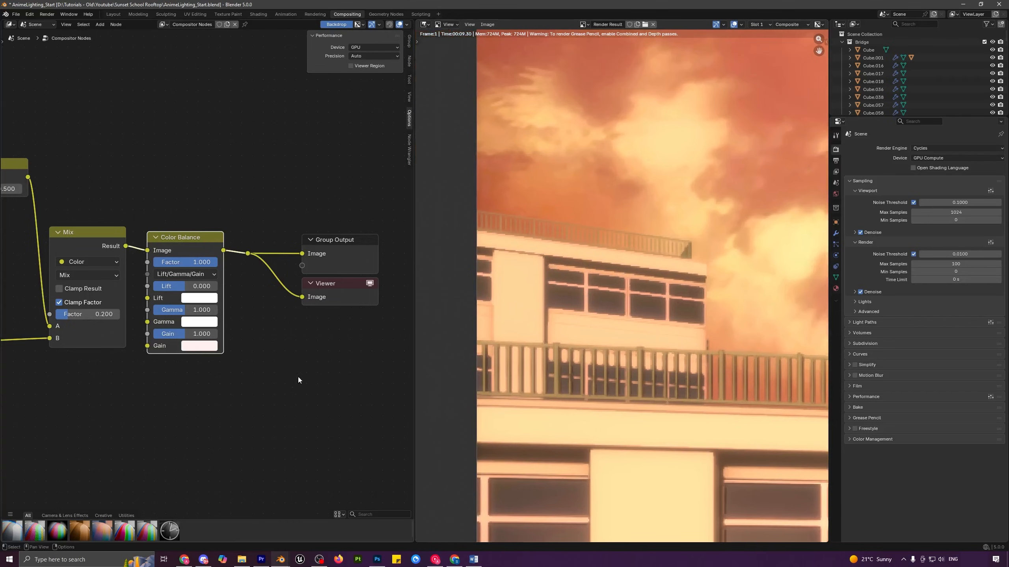
Step: Move the reroute, Group Output and Viewer nodes away from the Color Balance node to leave a gap
{"action": "middle_click_drag", "start_coordinate": [298, 377], "coordinate": [256, 369]}
{"action": "left_click_drag", "start_coordinate": [204, 213], "coordinate": [342, 329]}
{"action": "key", "text": "g"}
{"action": "left_click", "coordinate": [401, 345]}
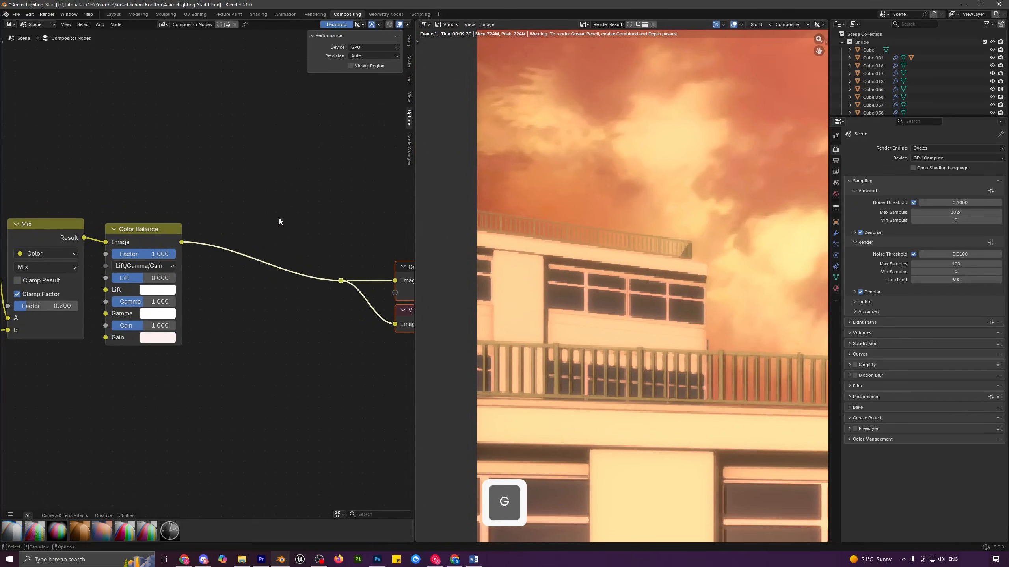
Step: Insert an Anti-Aliasing node after the Color Balance node with Threshold 0 and Corner Rounding 1
{"action": "key", "text": "shift+a"}
{"action": "type", "text": "a"}
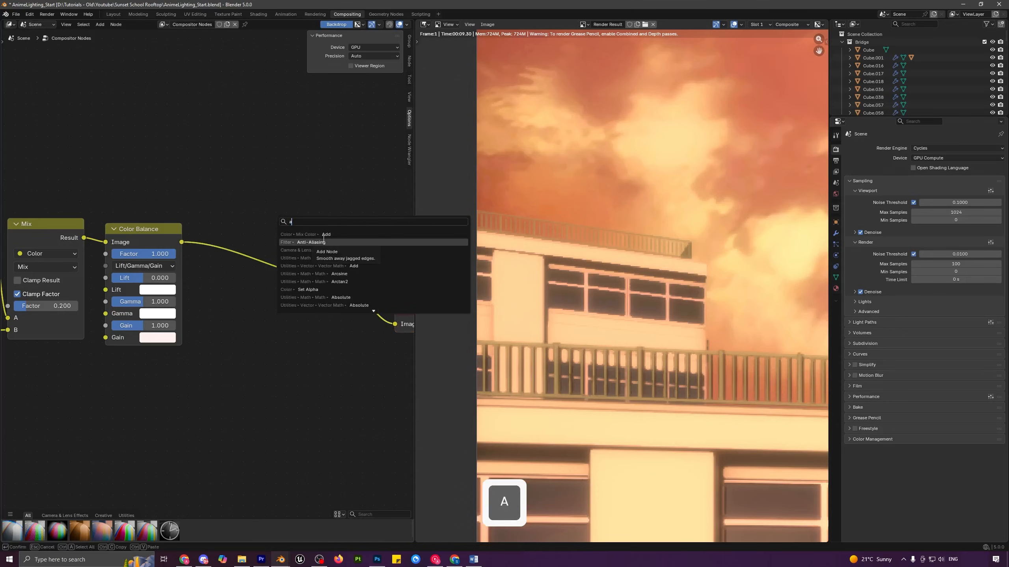
{"action": "left_click", "coordinate": [324, 242]}
{"action": "left_click", "coordinate": [225, 239]}
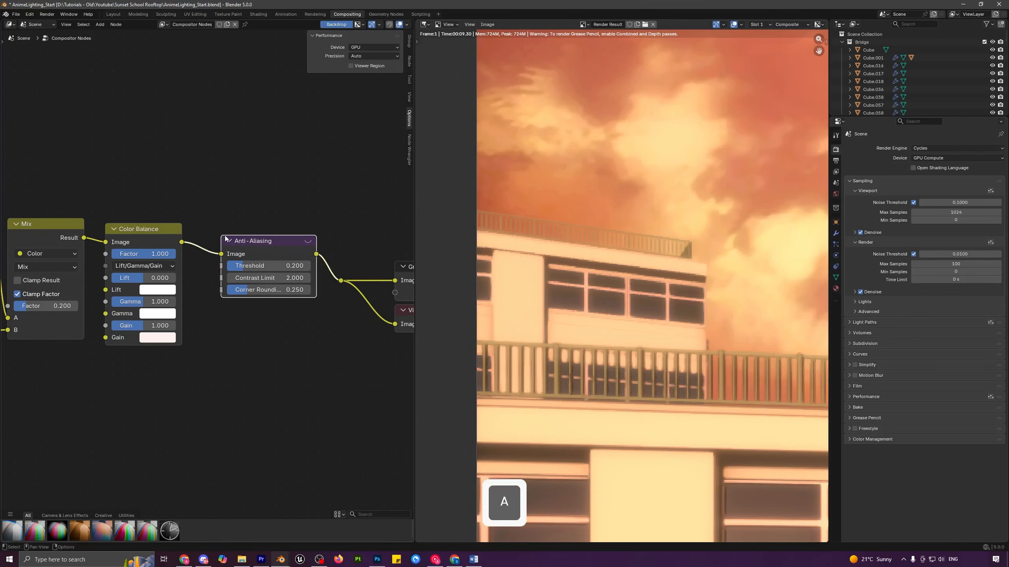
{"action": "left_click_drag", "start_coordinate": [277, 266], "coordinate": [310, 289]}
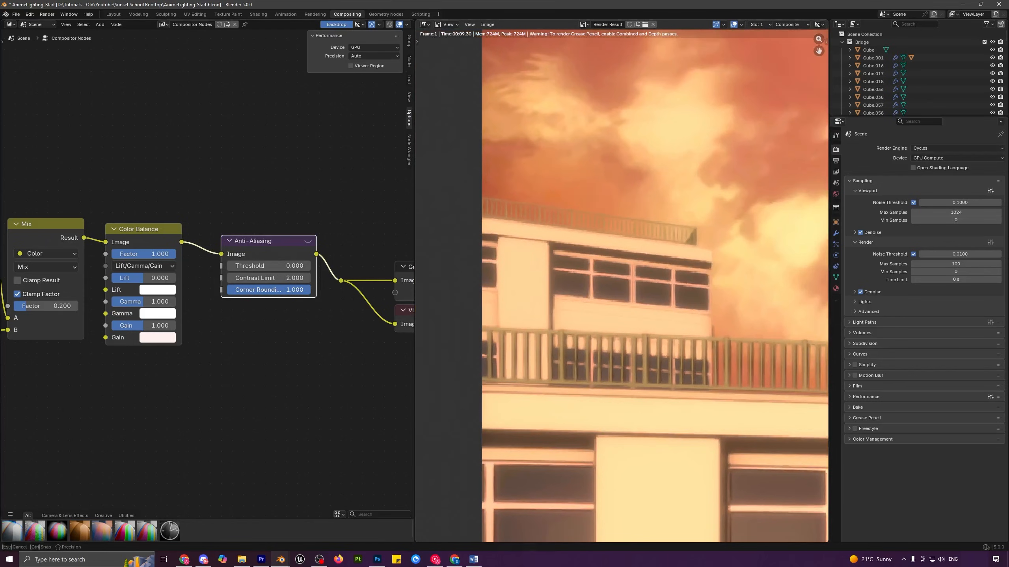
{"action": "mouse_move", "coordinate": [311, 289]}
{"action": "left_mouse_down"}
{"action": "mouse_move", "coordinate": [228, 290]}
{"action": "mouse_move", "coordinate": [310, 290]}
{"action": "left_mouse_up"}
Step: Examine the edge smoothing on the render's windows, railings and upper building, and in the image as a whole
{"action": "scroll", "coordinate": [624, 369], "scroll_direction": "down", "scroll_amount": 2}
{"action": "middle_click_drag", "start_coordinate": [641, 383], "coordinate": [451, 298]}
{"action": "scroll", "coordinate": [624, 351], "scroll_direction": "up", "scroll_amount": 2}
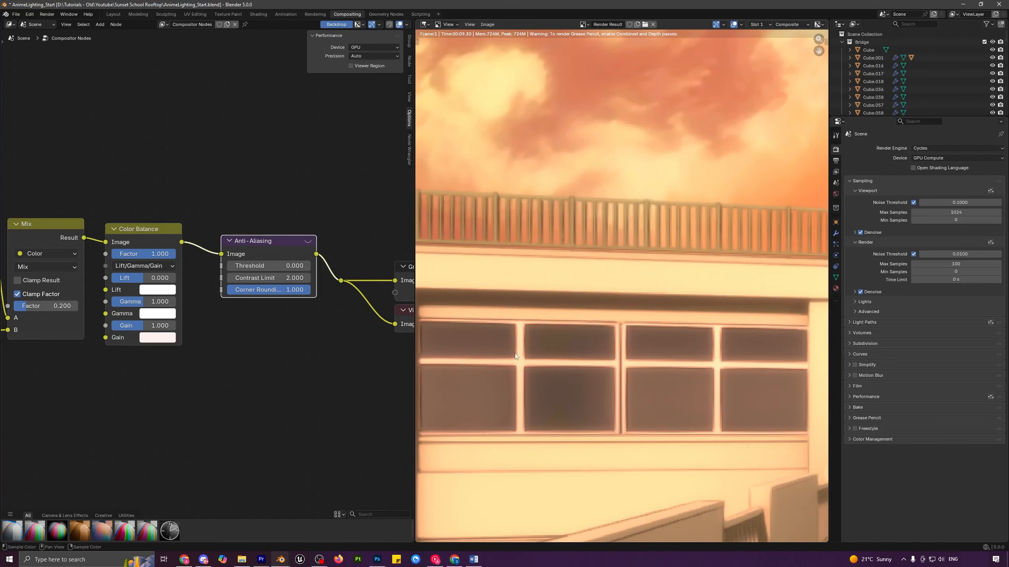
{"action": "scroll", "coordinate": [246, 350], "scroll_direction": "down", "scroll_amount": 3}
{"action": "middle_click_drag", "start_coordinate": [250, 354], "coordinate": [186, 330]}
{"action": "scroll", "coordinate": [518, 353], "scroll_direction": "down", "scroll_amount": 4}
{"action": "middle_click_drag", "start_coordinate": [464, 256], "coordinate": [604, 317]}
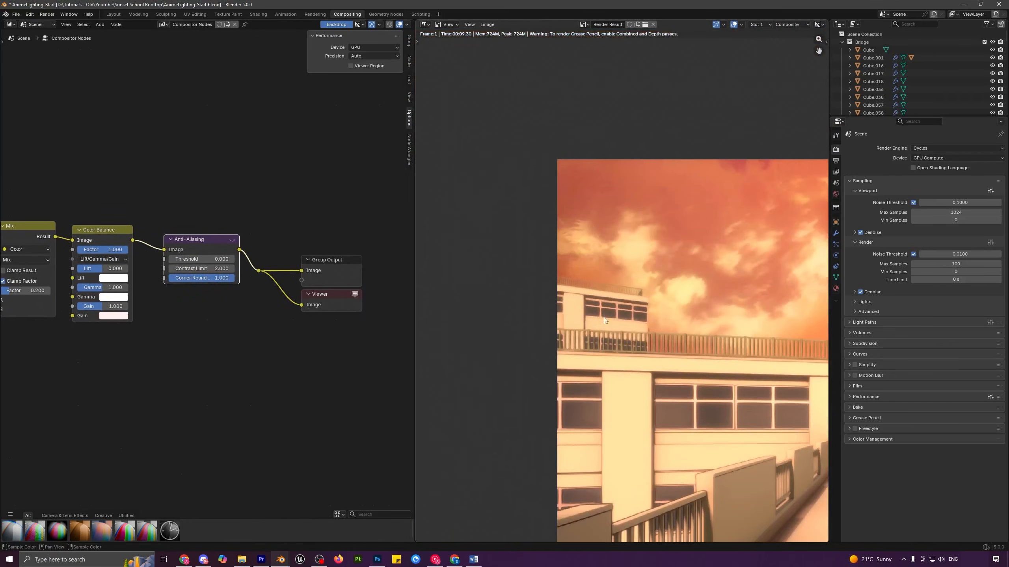
{"action": "scroll", "coordinate": [604, 317], "scroll_direction": "up", "scroll_amount": 5}
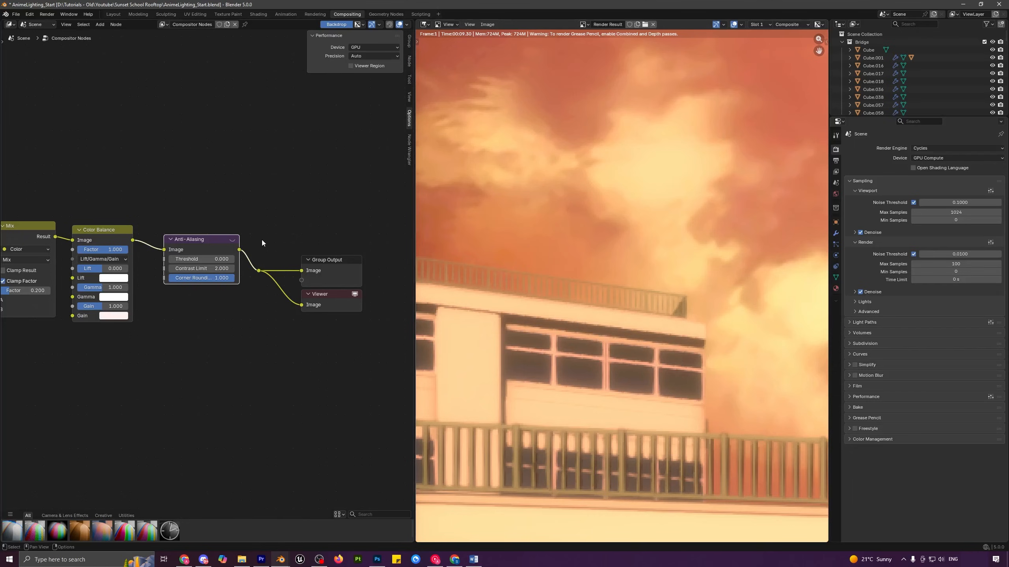
Step: Move the reroute and output nodes away and chain a duplicate Anti-Aliasing node after the first
{"action": "left_click_drag", "start_coordinate": [261, 243], "coordinate": [393, 346]}
{"action": "key", "text": "g"}
{"action": "left_click", "coordinate": [473, 348]}
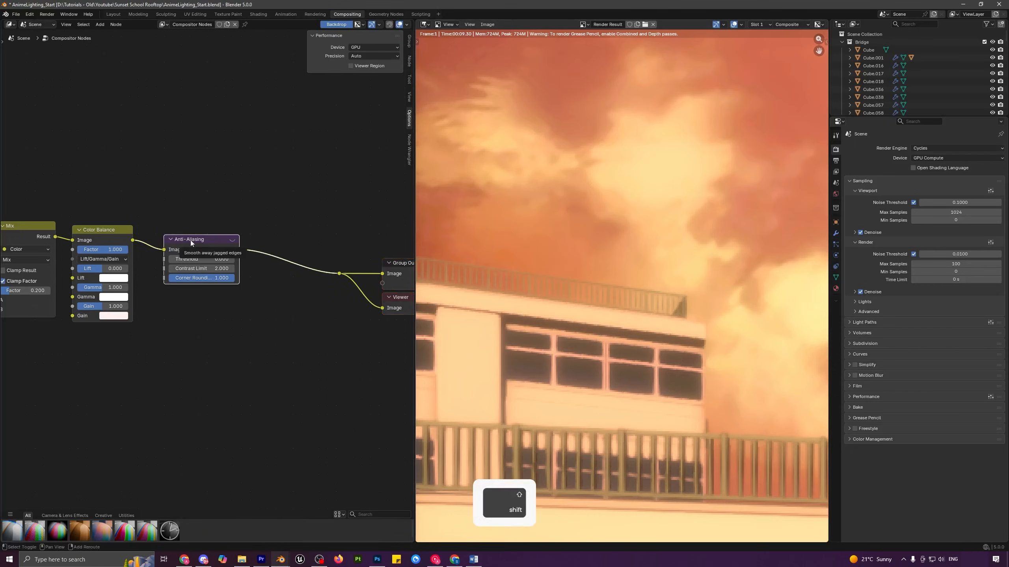
{"action": "key", "text": "shift+d"}
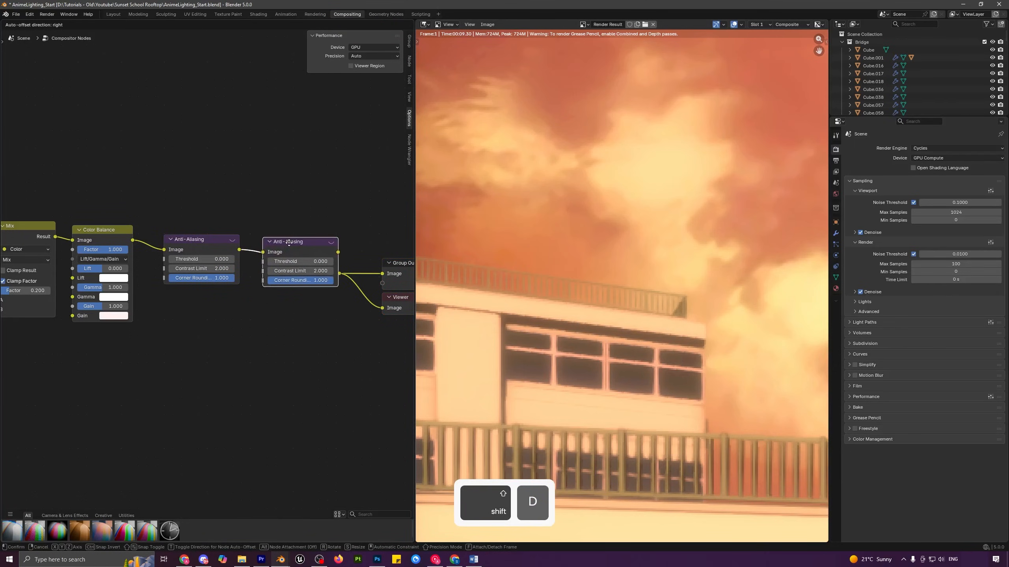
{"action": "left_click", "coordinate": [288, 243]}
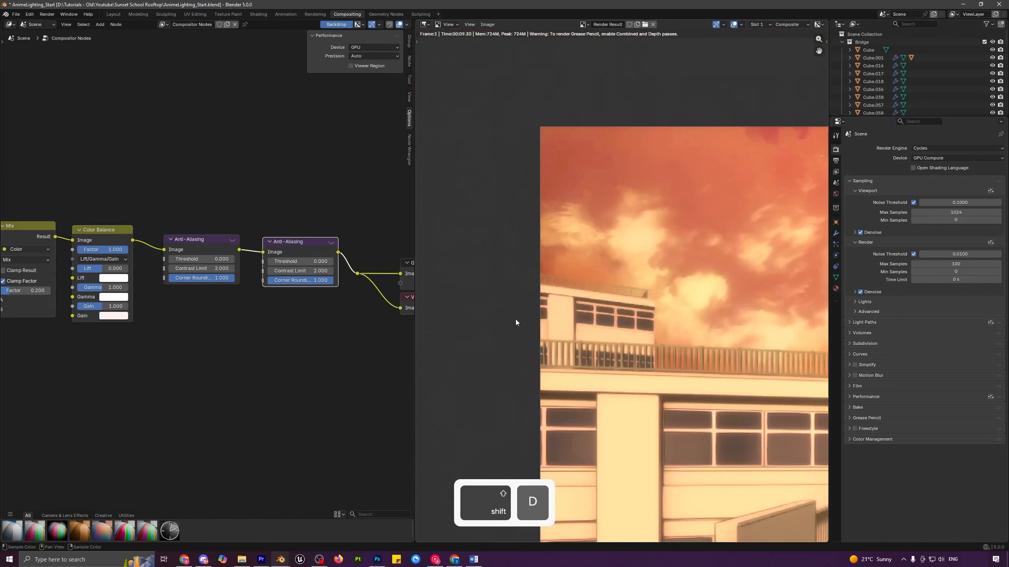
Step: Examine the doubly anti-aliased render around the railings and windows, and at full frame
{"action": "scroll", "coordinate": [516, 320], "scroll_direction": "down", "scroll_amount": 3}
{"action": "middle_click_drag", "start_coordinate": [516, 320], "coordinate": [377, 256]}
{"action": "scroll", "coordinate": [710, 319], "scroll_direction": "down", "scroll_amount": 3}
{"action": "scroll", "coordinate": [594, 304], "scroll_direction": "down", "scroll_amount": 1}
{"action": "middle_click_drag", "start_coordinate": [710, 319], "coordinate": [628, 314]}
{"action": "scroll", "coordinate": [618, 319], "scroll_direction": "up", "scroll_amount": 1}
{"action": "scroll", "coordinate": [653, 328], "scroll_direction": "up", "scroll_amount": 2}
{"action": "scroll", "coordinate": [607, 317], "scroll_direction": "down", "scroll_amount": 2}
{"action": "scroll", "coordinate": [134, 349], "scroll_direction": "down", "scroll_amount": 4}
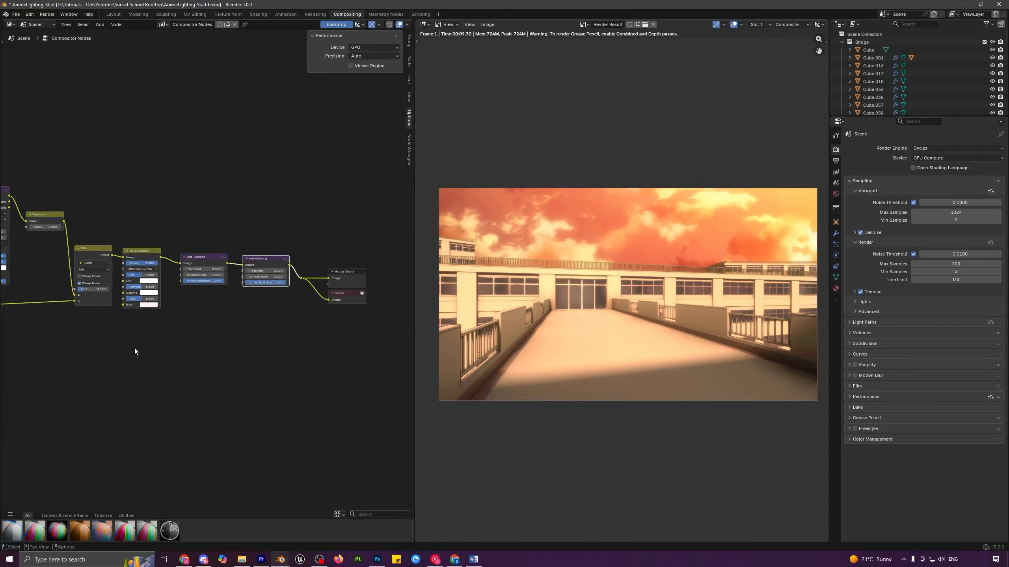
Step: Mute and unmute all the compositing effect nodes to compare the raw and stylized render, and deselect them
{"action": "left_click_drag", "start_coordinate": [80, 193], "coordinate": [312, 382]}
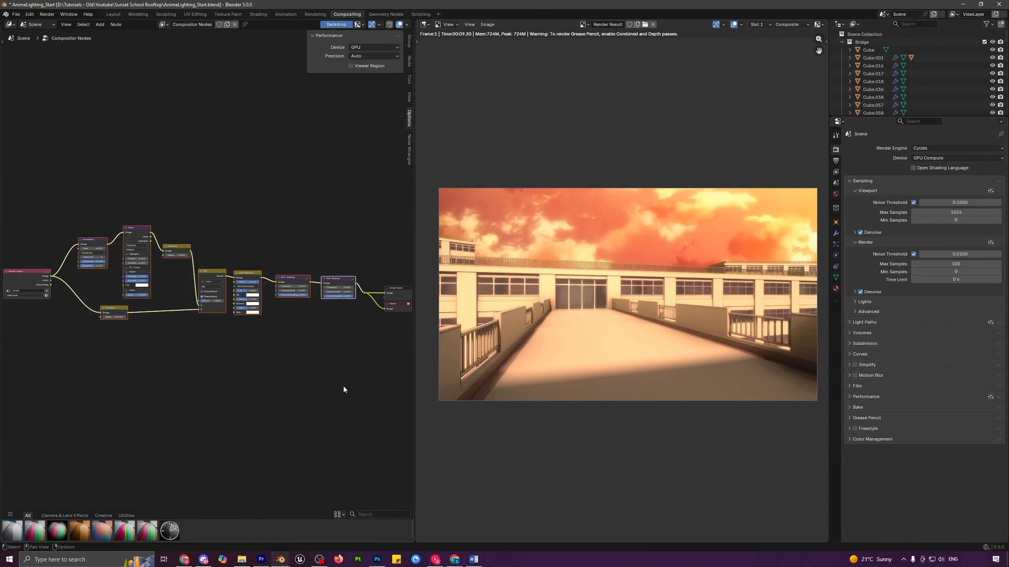
{"action": "key", "text": "m"}
{"action": "key", "text": "m"}
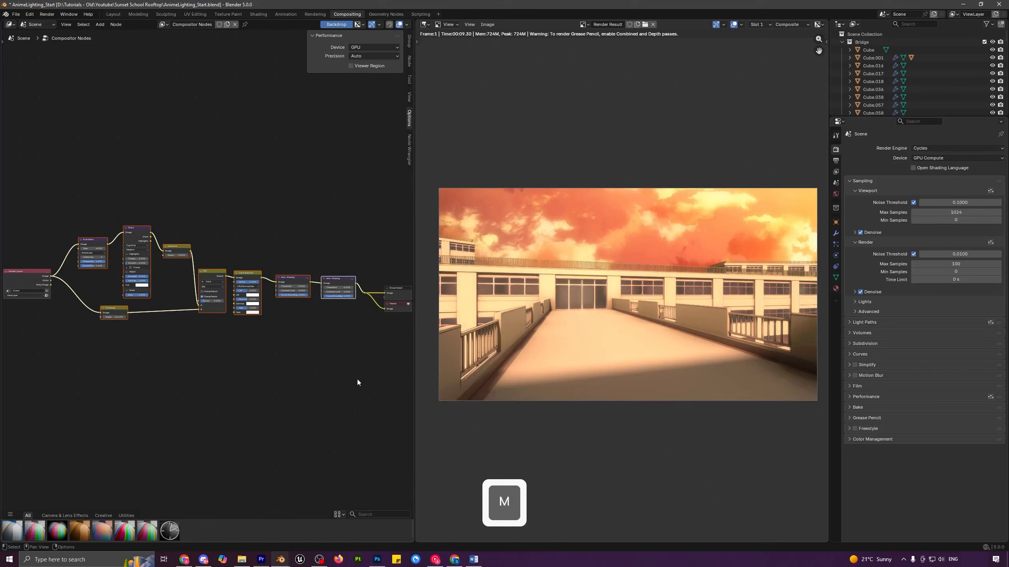
{"action": "left_click", "coordinate": [215, 444]}
Step: Try a Chromatic Aberration asset after the second Anti-Aliasing node and check its color fringing across the render
{"action": "left_click_drag", "start_coordinate": [12, 530], "coordinate": [376, 283]}
{"action": "middle_click_drag", "start_coordinate": [330, 324], "coordinate": [230, 332]}
{"action": "scroll", "coordinate": [541, 322], "scroll_direction": "up", "scroll_amount": 3}
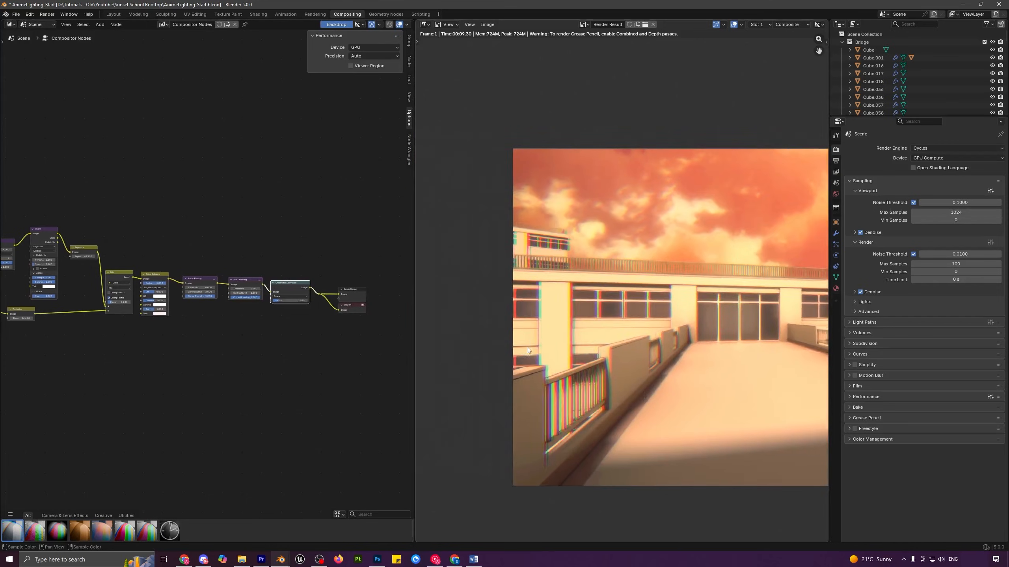
{"action": "scroll", "coordinate": [557, 341], "scroll_direction": "down", "scroll_amount": 2}
{"action": "middle_click_drag", "start_coordinate": [623, 364], "coordinate": [524, 320]}
{"action": "middle_click_drag", "start_coordinate": [671, 339], "coordinate": [603, 339]}
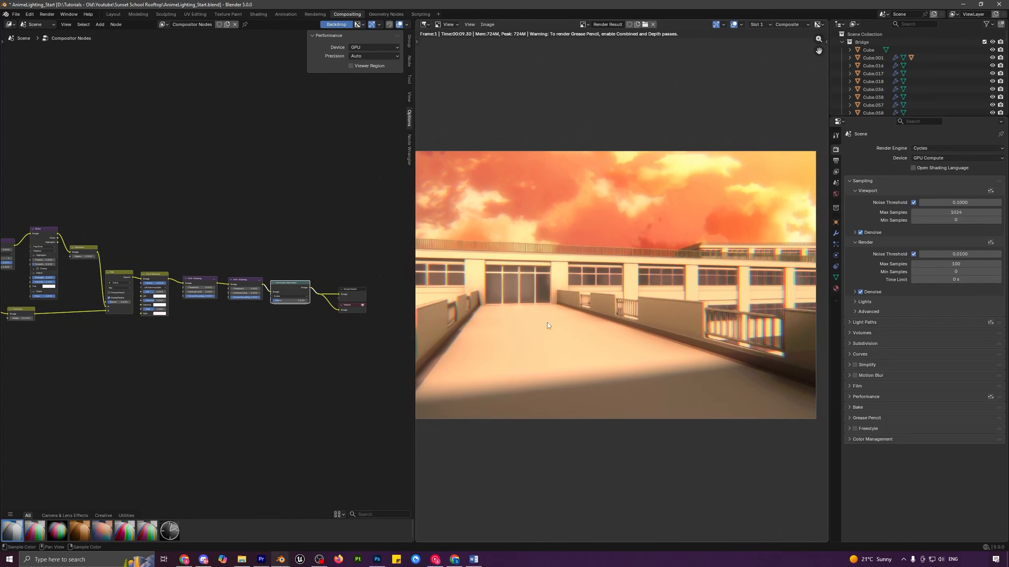
{"action": "middle_click_drag", "start_coordinate": [547, 323], "coordinate": [589, 331]}
{"action": "middle_click_drag", "start_coordinate": [316, 339], "coordinate": [190, 349]}
{"action": "scroll", "coordinate": [263, 344], "scroll_direction": "up", "scroll_amount": 6}
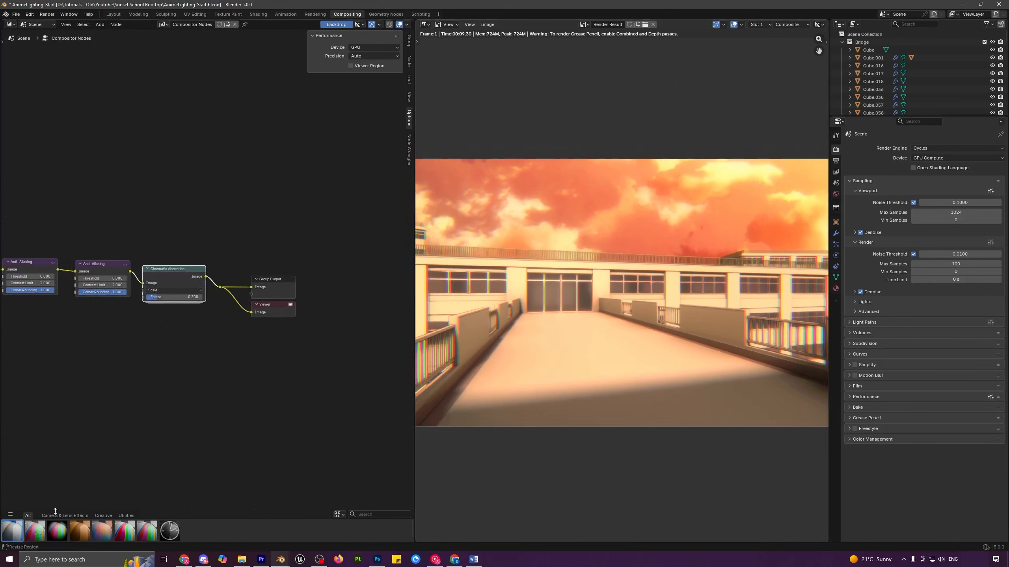
Step: Swap the Chromatic Aberration node for a Vignette node with a Factor of 0.3
{"action": "left_click_drag", "start_coordinate": [55, 533], "coordinate": [143, 394]}
{"action": "left_click_drag", "start_coordinate": [175, 265], "coordinate": [230, 177], "text": "alt"}
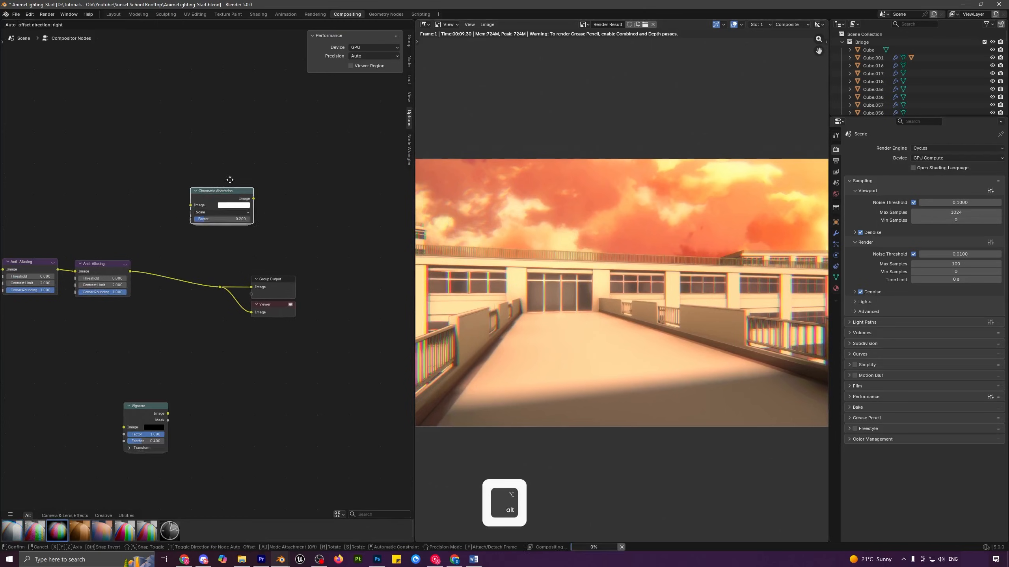
{"action": "left_click_drag", "start_coordinate": [149, 416], "coordinate": [178, 271]}
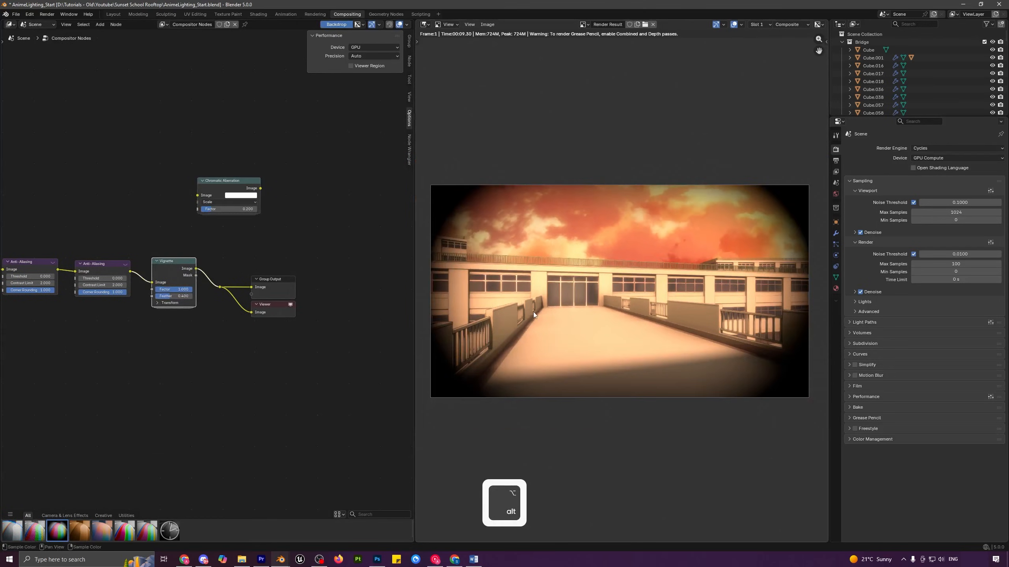
{"action": "left_click", "coordinate": [185, 290]}
{"action": "type", "text": "0"}
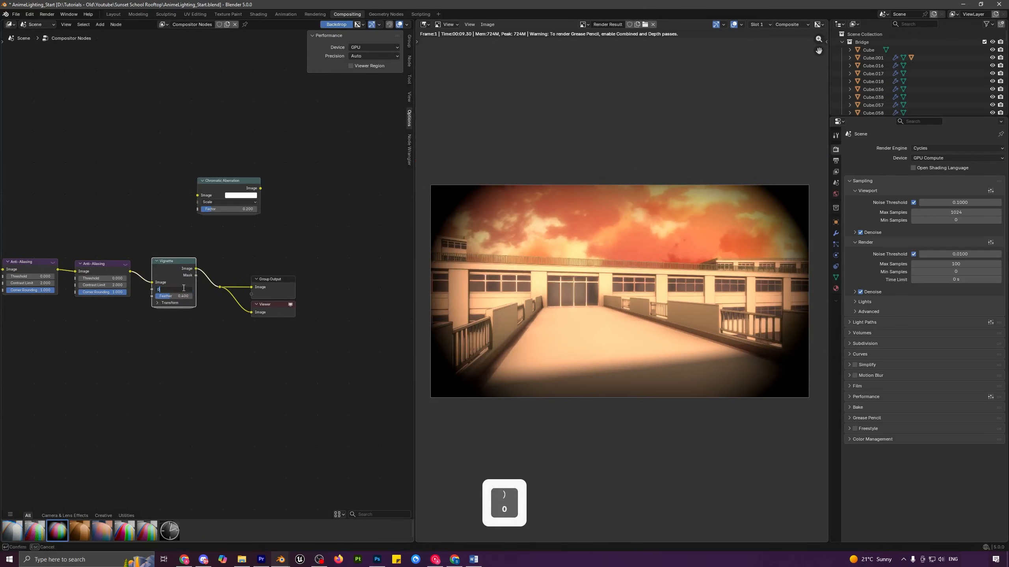
{"action": "type", "text": ".3"}
{"action": "key", "text": "Return"}
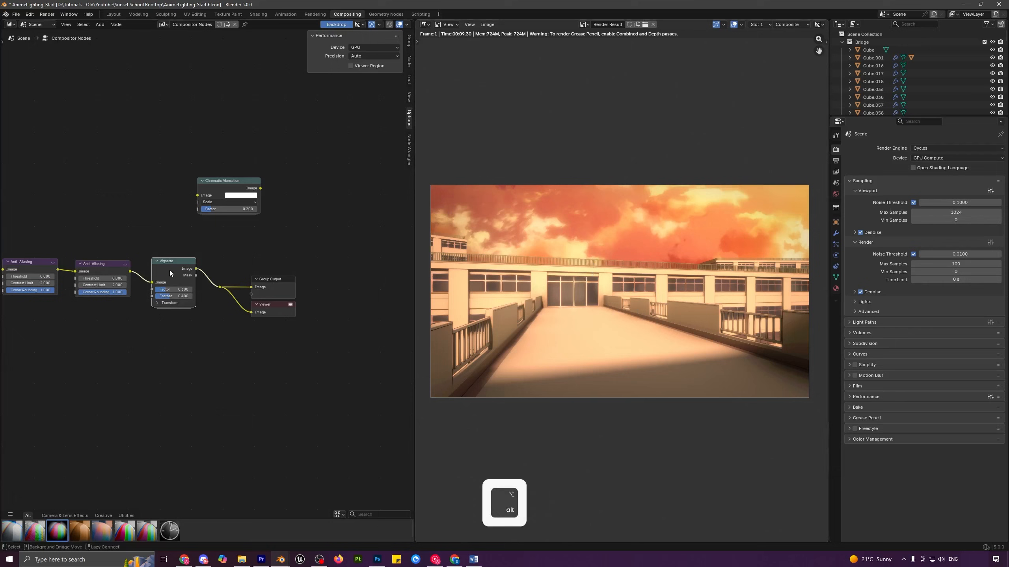
Step: Swap the Vignette node for a Sensor Noise node and check the grain on the render up close
{"action": "left_click_drag", "start_coordinate": [167, 270], "coordinate": [152, 214], "text": "alt"}
{"action": "left_click_drag", "start_coordinate": [35, 531], "coordinate": [175, 274]}
{"action": "scroll", "coordinate": [591, 256], "scroll_direction": "up", "scroll_amount": 4}
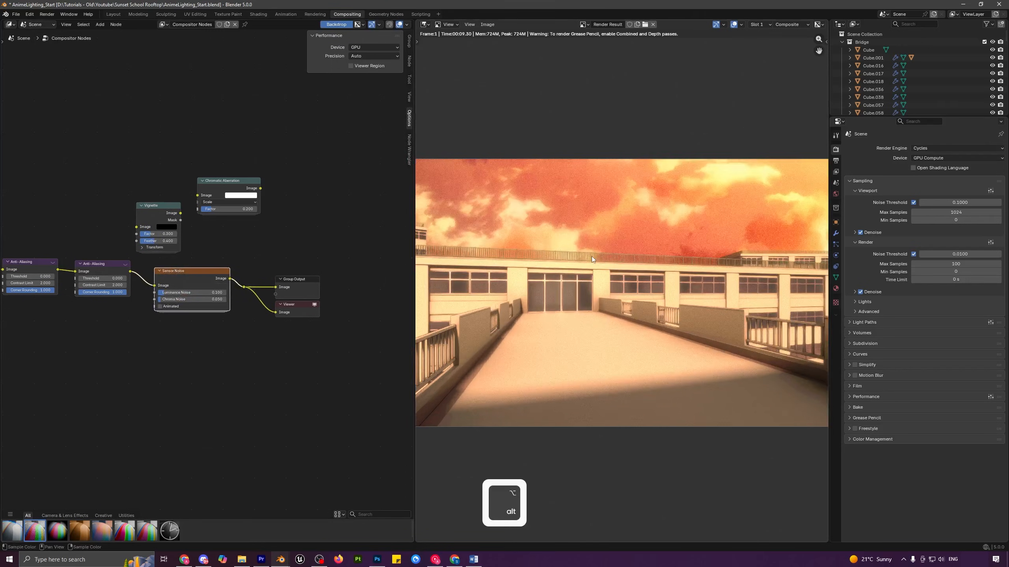
{"action": "middle_click_drag", "start_coordinate": [580, 356], "coordinate": [530, 340]}
{"action": "scroll", "coordinate": [624, 363], "scroll_direction": "up", "scroll_amount": 2}
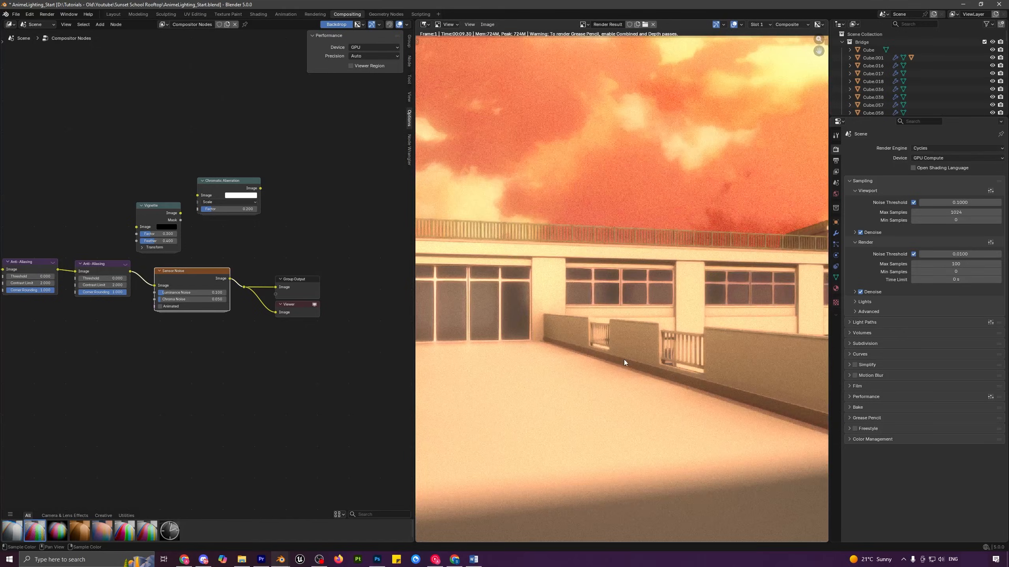
{"action": "scroll", "coordinate": [238, 296], "scroll_direction": "up", "scroll_amount": 2}
Step: Disconnect the Sensor Noise node and delete it together with the Vignette and Chromatic Aberration nodes
{"action": "left_click_drag", "start_coordinate": [169, 277], "coordinate": [255, 217], "text": "alt"}
{"action": "scroll", "coordinate": [256, 217], "scroll_direction": "down", "scroll_amount": 2}
{"action": "left_click_drag", "start_coordinate": [162, 143], "coordinate": [274, 243]}
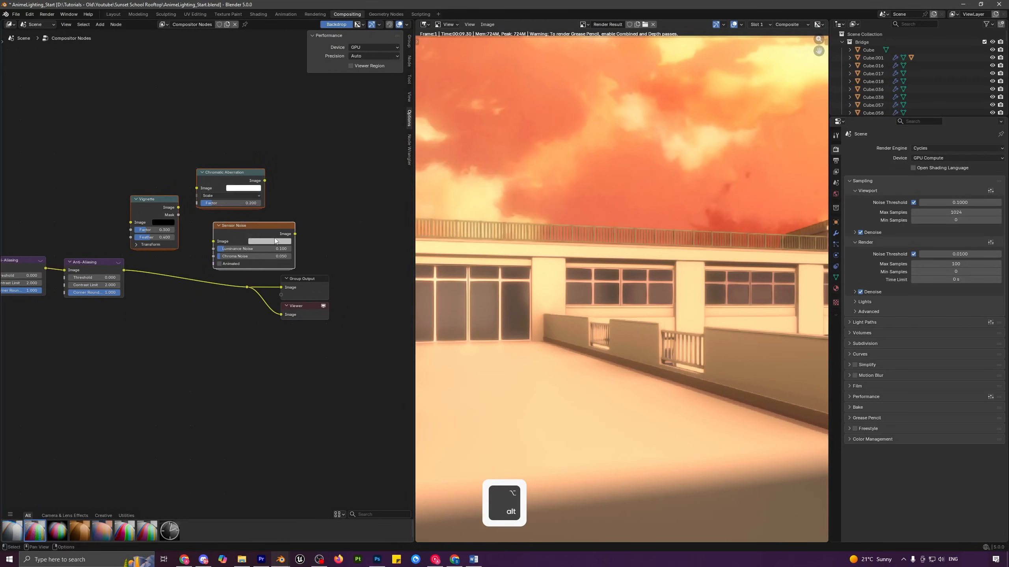
{"action": "key", "text": "Delete"}
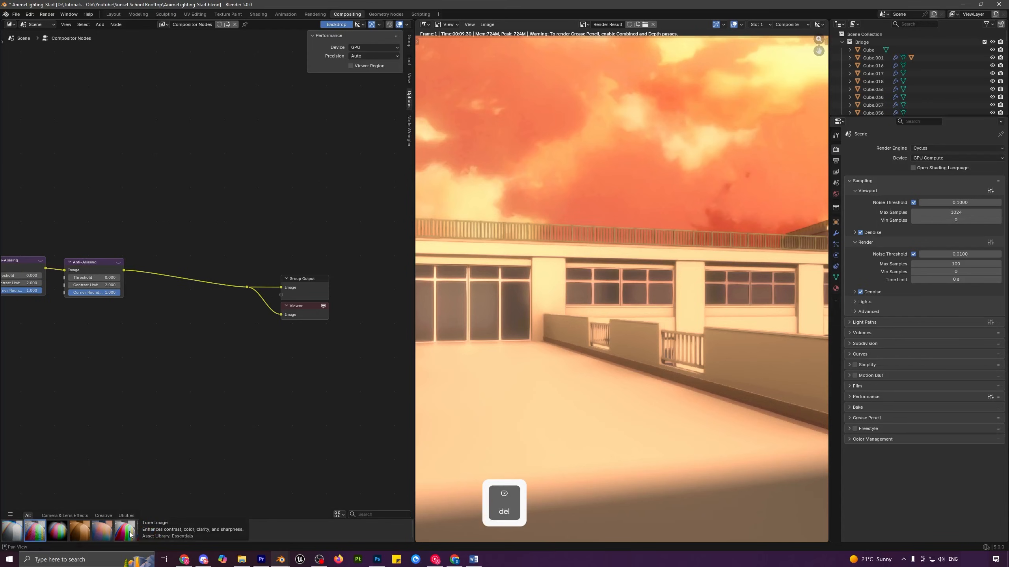
Step: Insert a Tune Image node before the outputs with Color Boost 0.083, Clarity 0.111 and Detail 0.117
{"action": "left_click_drag", "start_coordinate": [132, 533], "coordinate": [222, 313]}
{"action": "scroll", "coordinate": [220, 342], "scroll_direction": "up", "scroll_amount": 3}
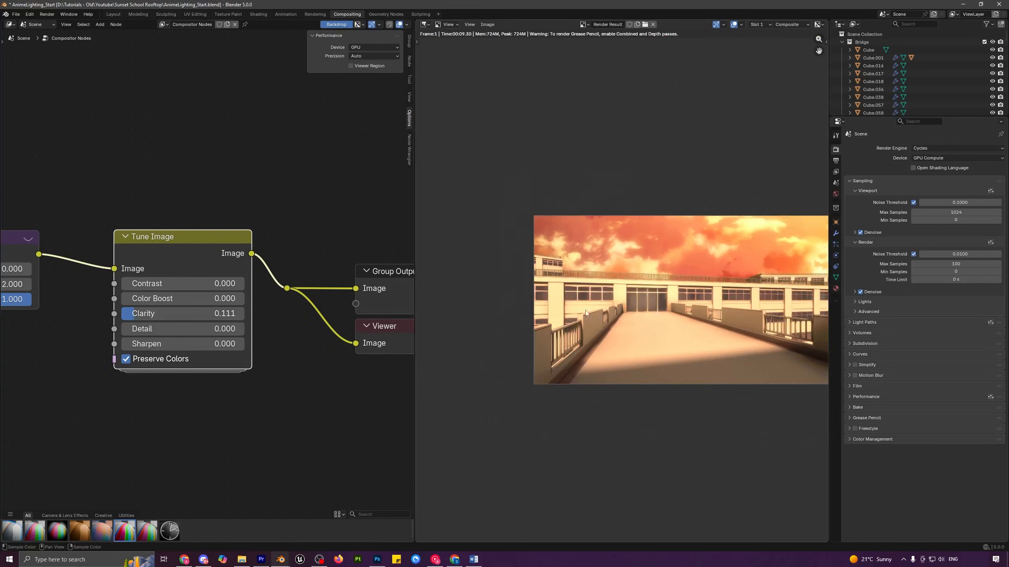
{"action": "left_click_drag", "start_coordinate": [143, 329], "coordinate": [153, 298]}
Step: Toggle the Tune Image node's mute state to compare the render with and without it
{"action": "key", "text": "m"}
{"action": "key", "text": "m"}
{"action": "key", "text": "m"}
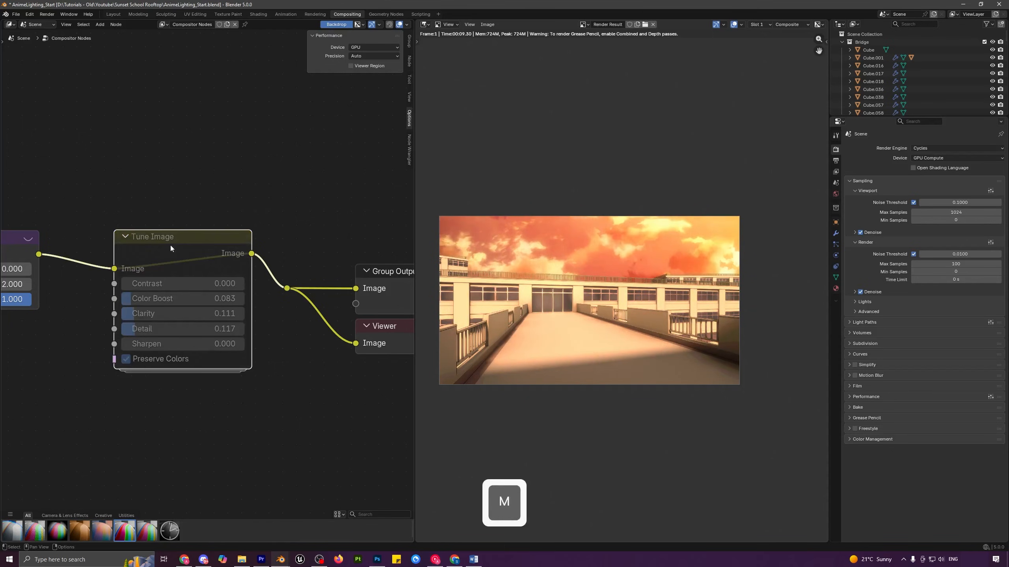
{"action": "key", "text": "m"}
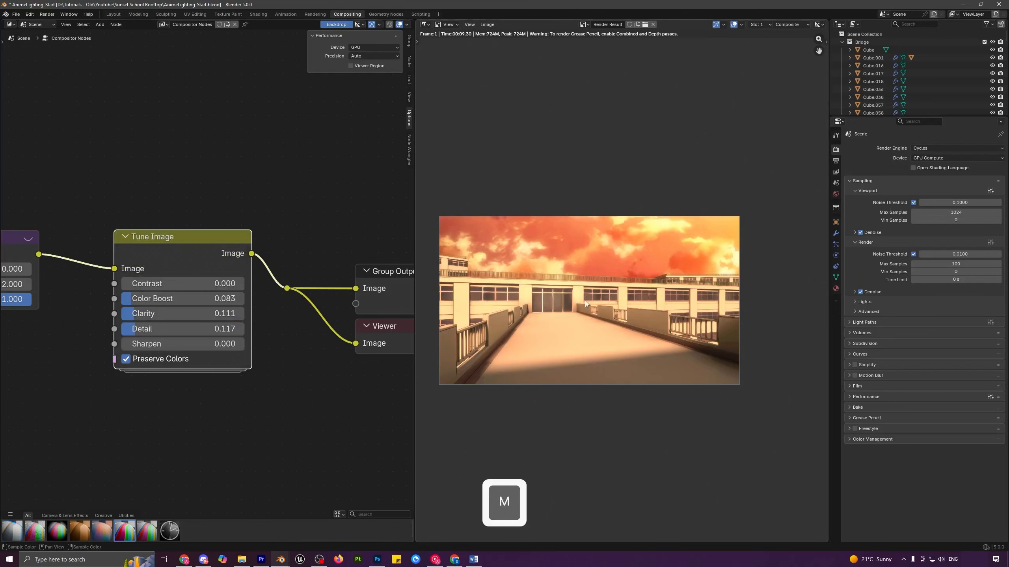
{"action": "scroll", "coordinate": [585, 301], "scroll_direction": "up", "scroll_amount": 1}
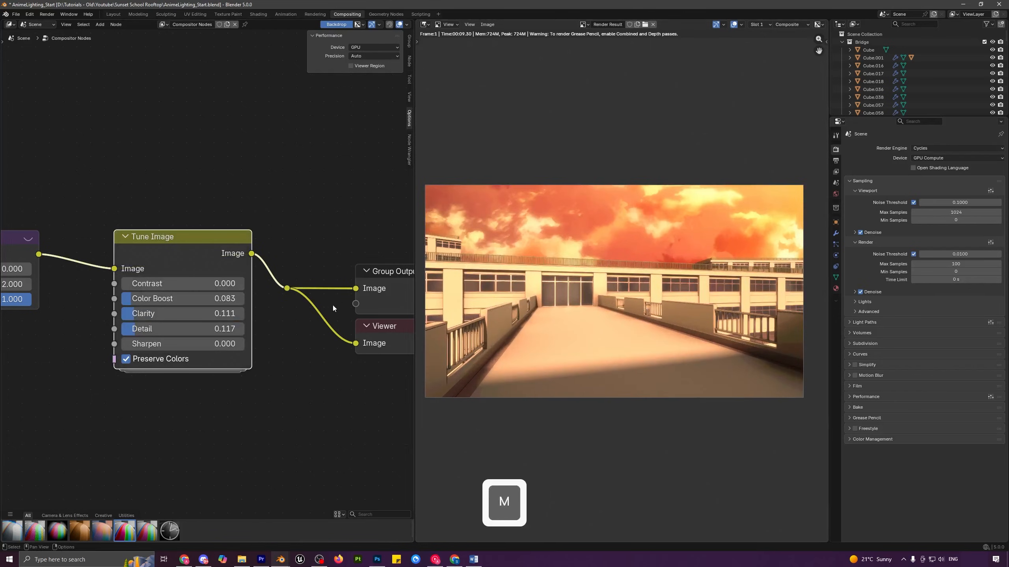
{"action": "scroll", "coordinate": [607, 305], "scroll_direction": "down", "scroll_amount": 1}
Step: Disconnect and delete the Tune Image node, and reposition the two Anti-Aliasing nodes further from Color Balance
{"action": "left_click_drag", "start_coordinate": [169, 251], "coordinate": [195, 147], "text": "alt"}
{"action": "scroll", "coordinate": [195, 206], "scroll_direction": "down", "scroll_amount": 4}
{"action": "middle_click_drag", "start_coordinate": [193, 294], "coordinate": [282, 362]}
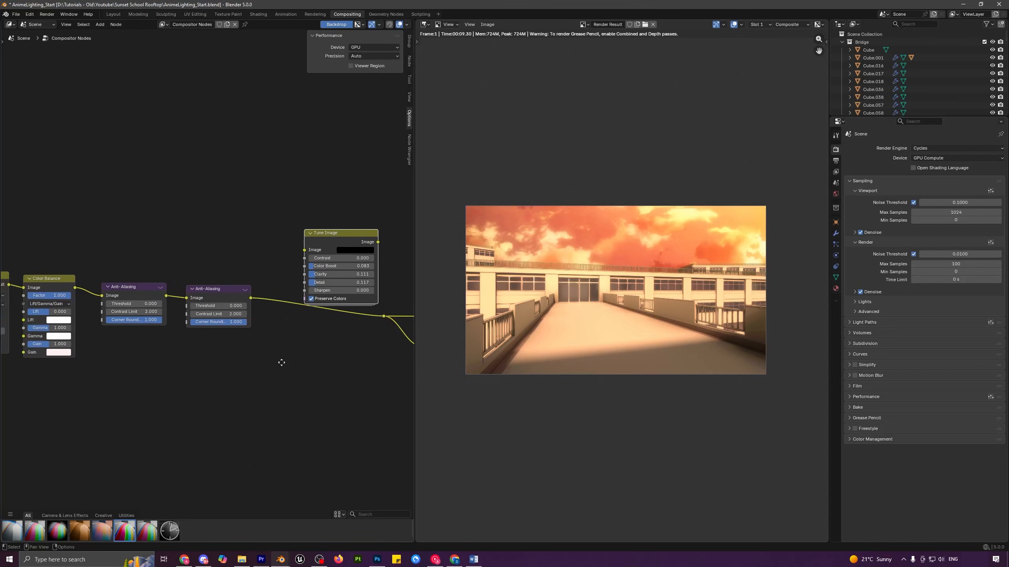
{"action": "left_click_drag", "start_coordinate": [213, 298], "coordinate": [261, 324]}
{"action": "left_click", "coordinate": [161, 311]}
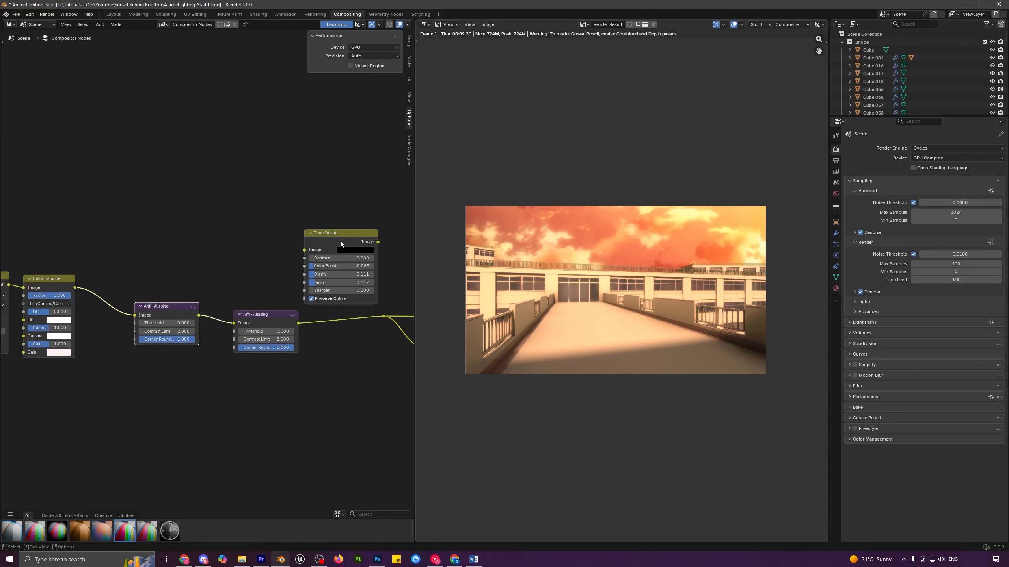
{"action": "left_click", "coordinate": [340, 241]}
{"action": "key", "text": "Delete"}
{"action": "scroll", "coordinate": [186, 297], "scroll_direction": "down", "scroll_amount": 3}
{"action": "scroll", "coordinate": [186, 298], "scroll_direction": "down", "scroll_amount": 2}
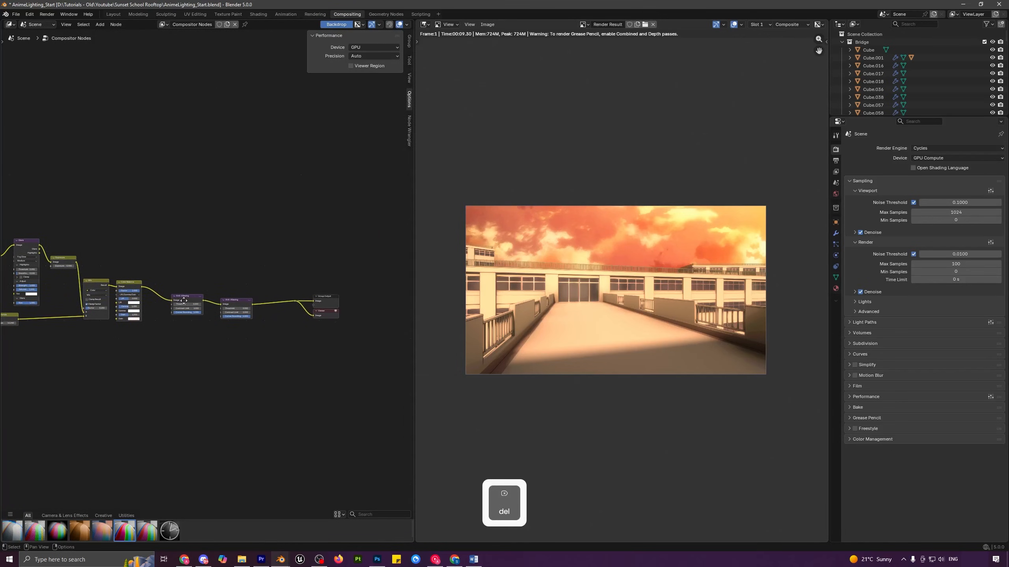
Step: Open the render result in its own window from the Layout workspace and copy the image to the clipboard
{"action": "key", "text": "F11"}
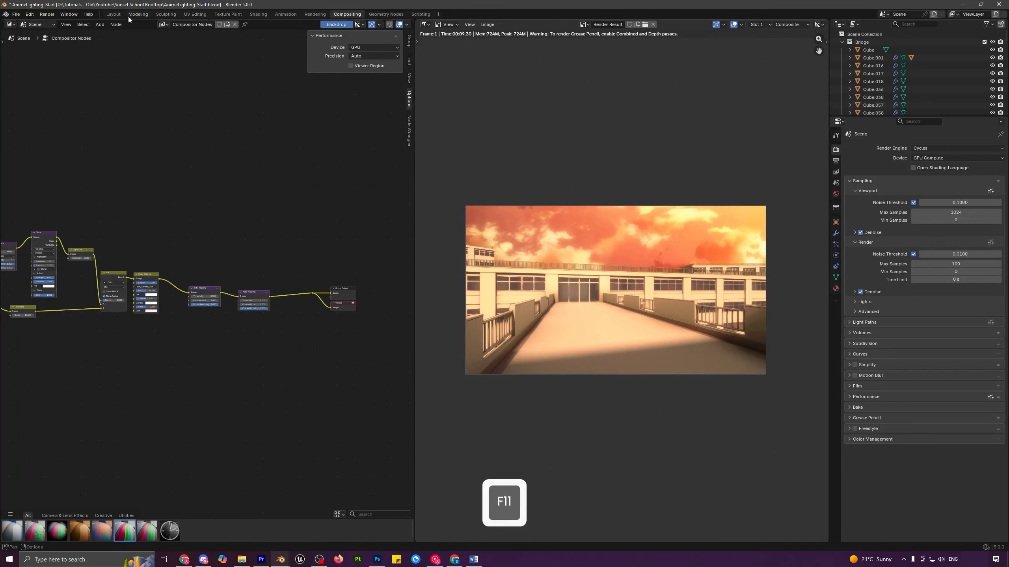
{"action": "left_click", "coordinate": [114, 14]}
{"action": "key", "text": "F11"}
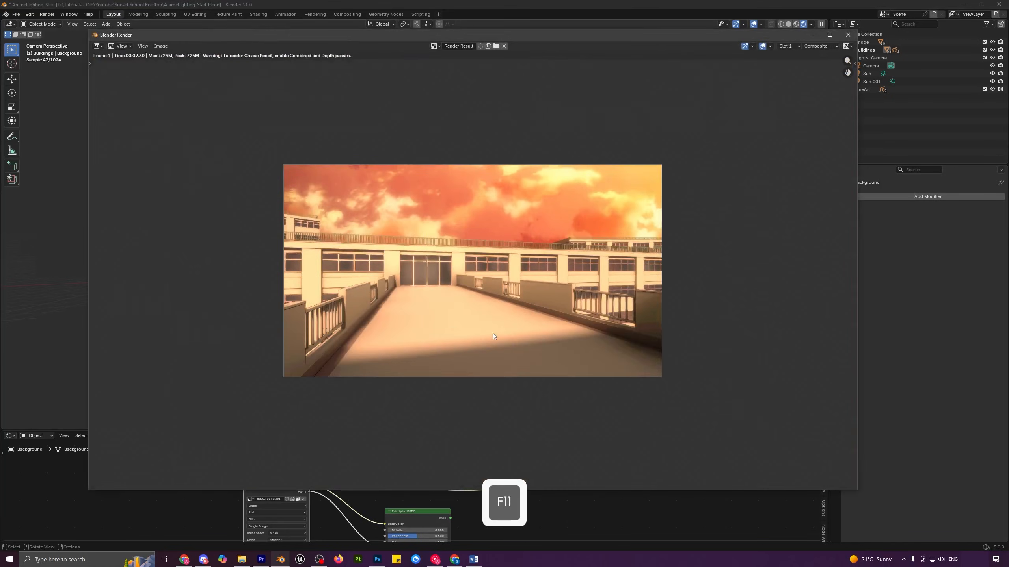
{"action": "scroll", "coordinate": [460, 286], "scroll_direction": "up", "scroll_amount": 1}
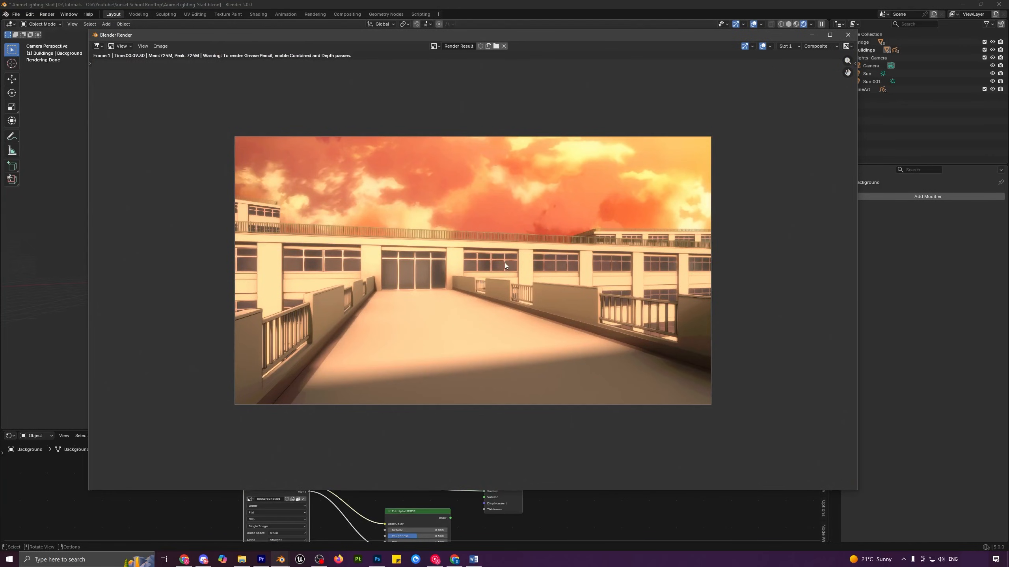
{"action": "left_click", "coordinate": [166, 47]}
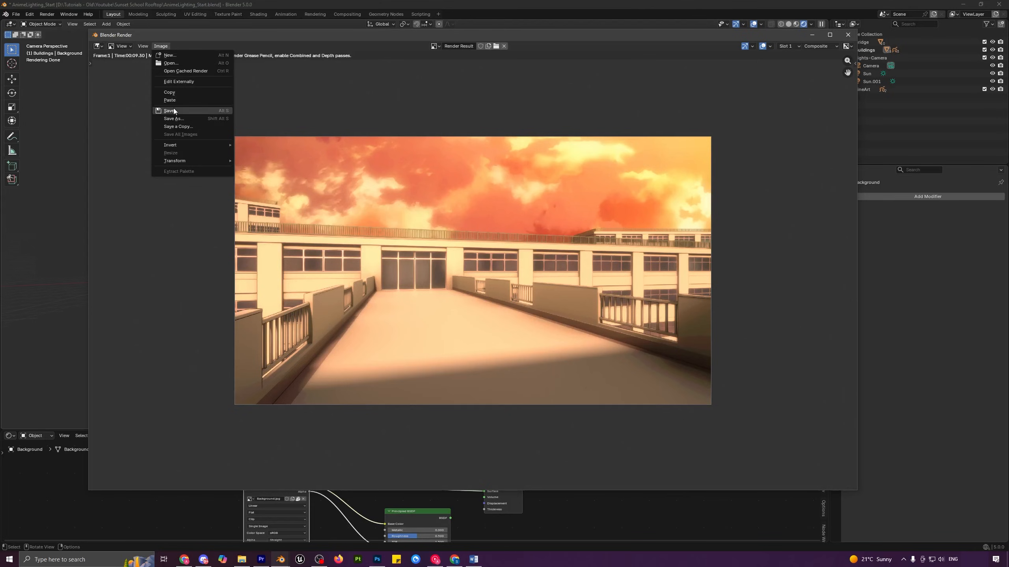
{"action": "left_click", "coordinate": [170, 92]}
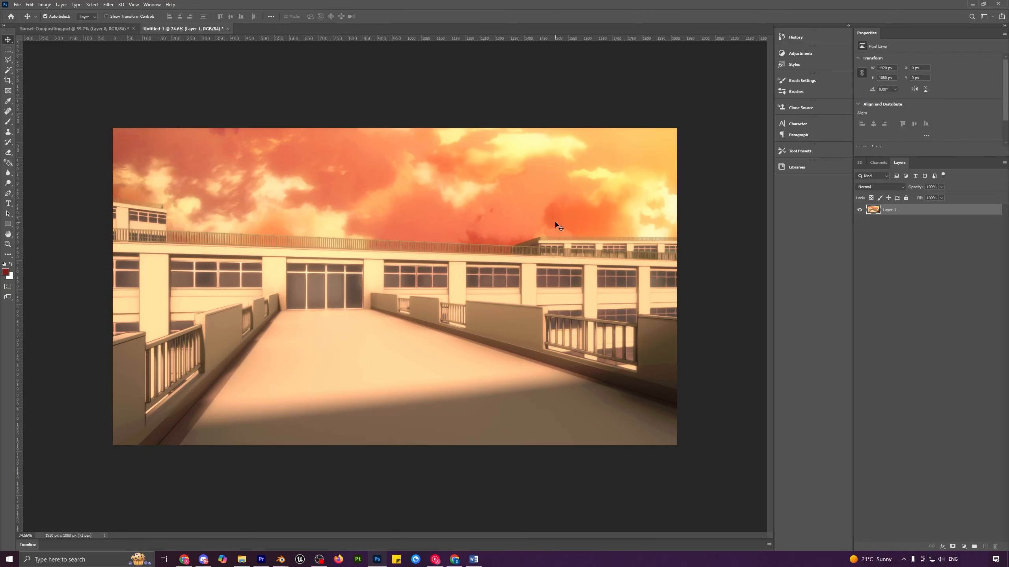
Step: Convert the pasted render layer to a Smart Object and apply the Sharpen More filter to it
{"action": "right_click", "coordinate": [897, 214]}
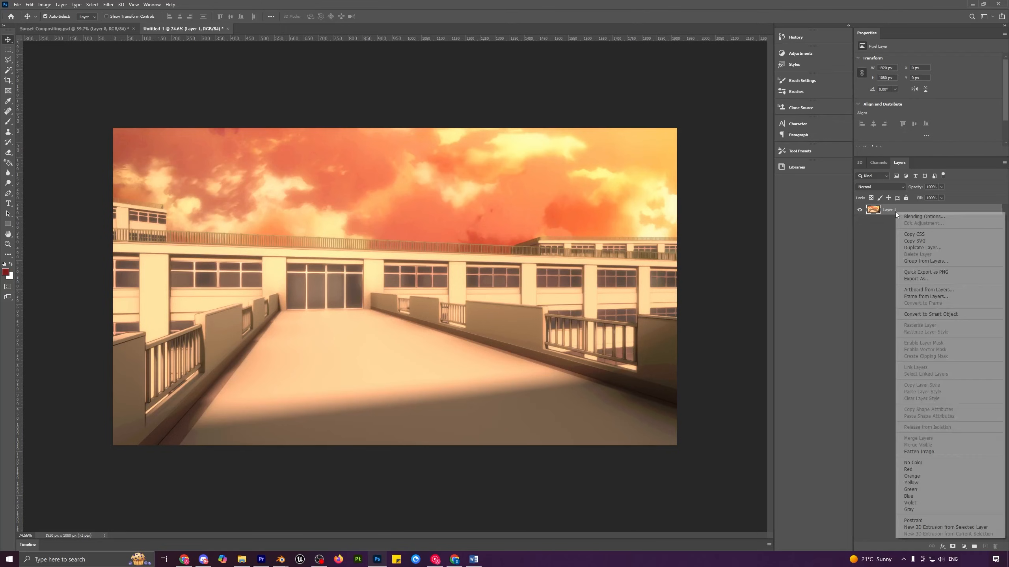
{"action": "left_click", "coordinate": [930, 315]}
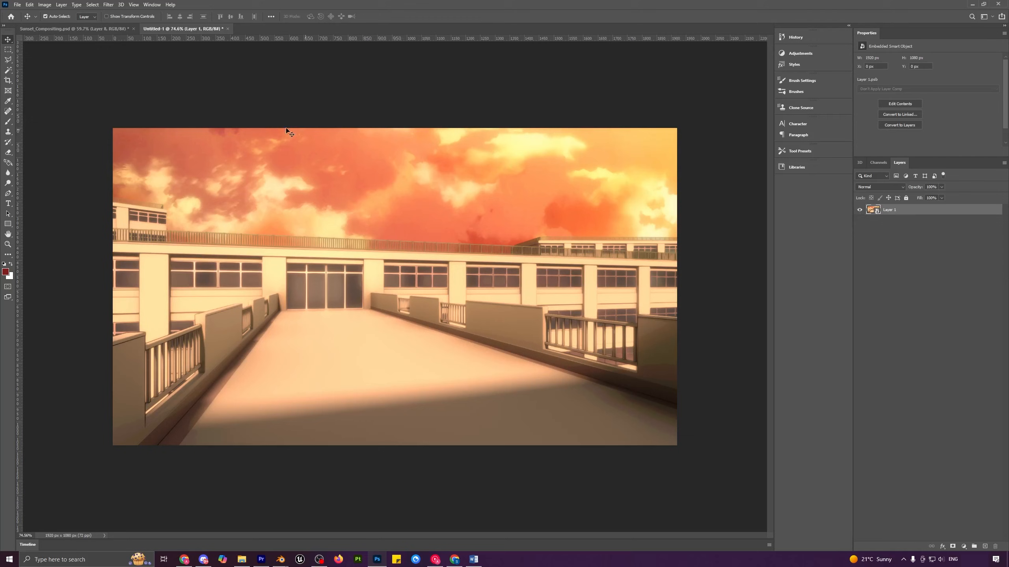
{"action": "left_click", "coordinate": [108, 4]}
{"action": "mouse_move", "coordinate": [133, 140]}
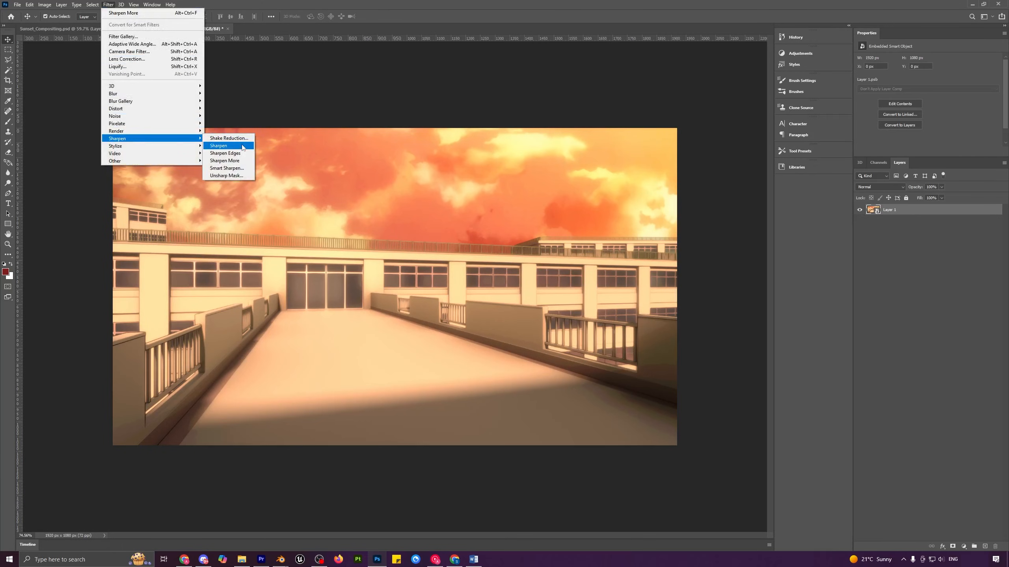
{"action": "left_click", "coordinate": [242, 161]}
Step: Inspect the sharpened entrance, windows and railings up close, and toggle the smart filters to compare the image
{"action": "scroll", "coordinate": [343, 292], "scroll_direction": "up", "scroll_amount": 10, "text": "alt"}
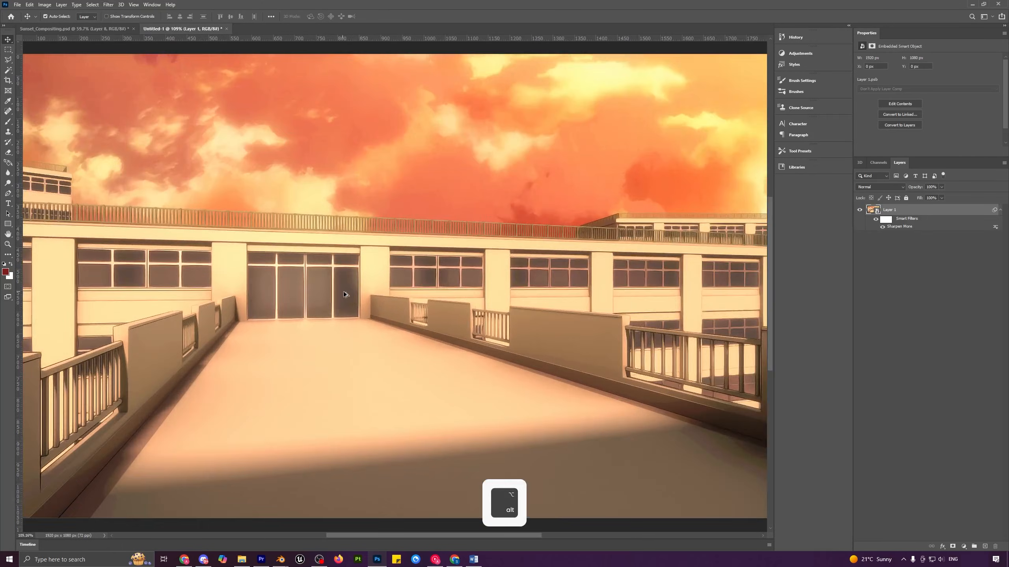
{"action": "scroll", "coordinate": [345, 280], "scroll_direction": "up", "scroll_amount": 2, "text": "alt"}
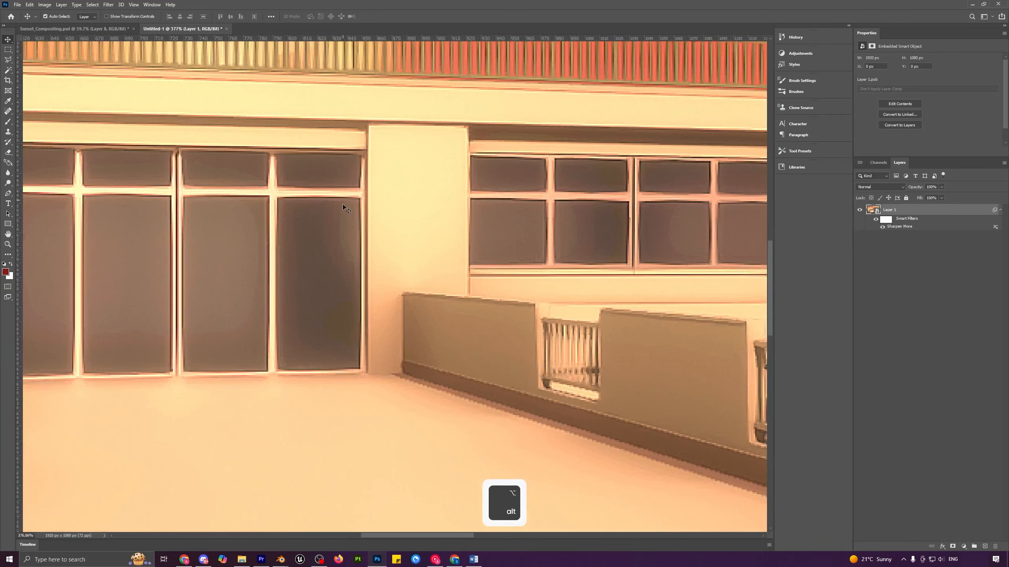
{"action": "scroll", "coordinate": [494, 320], "scroll_direction": "down", "scroll_amount": 9, "text": "alt"}
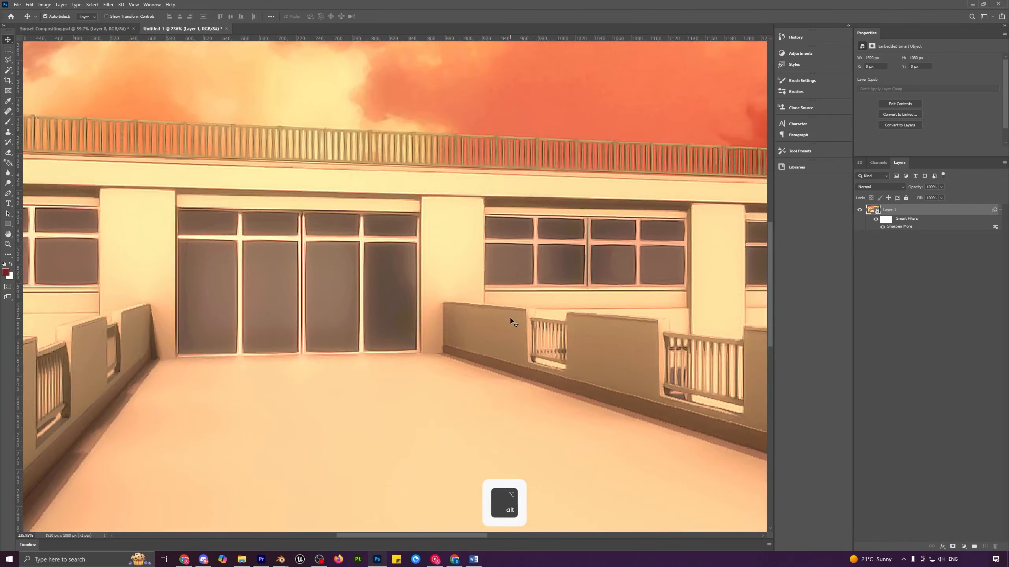
{"action": "scroll", "coordinate": [513, 317], "scroll_direction": "down", "scroll_amount": 1, "text": "alt"}
{"action": "scroll", "coordinate": [513, 317], "scroll_direction": "up", "scroll_amount": 1, "text": "alt"}
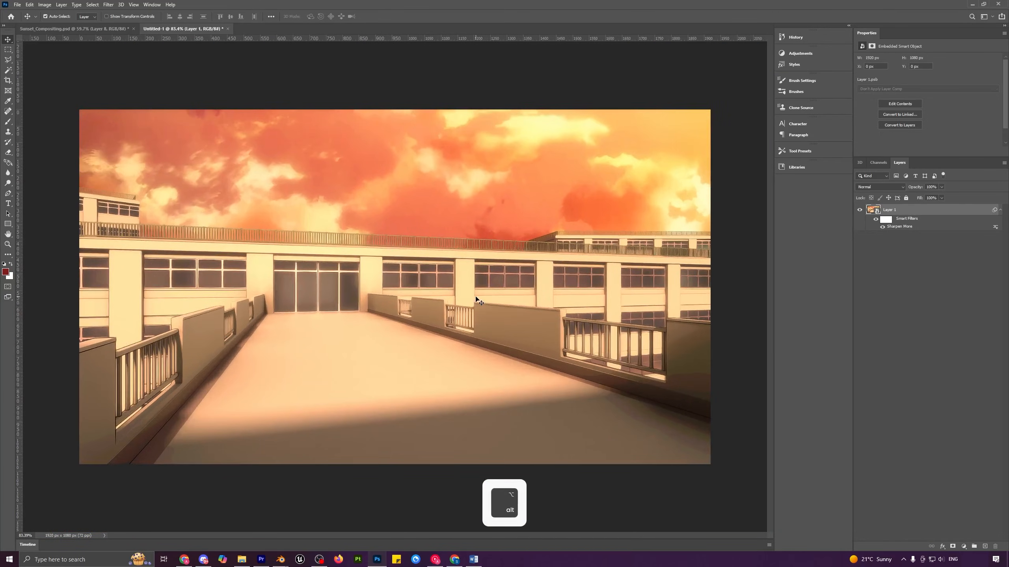
{"action": "scroll", "coordinate": [407, 282], "scroll_direction": "up", "scroll_amount": 1, "text": "alt"}
{"action": "scroll", "coordinate": [406, 282], "scroll_direction": "down", "scroll_amount": 1, "text": "alt"}
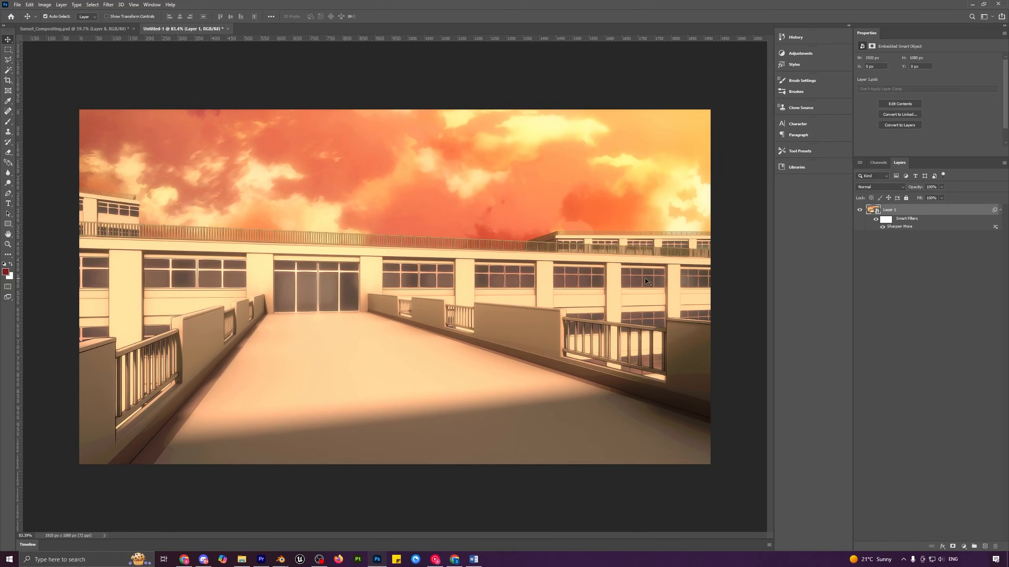
{"action": "left_click", "coordinate": [876, 219]}
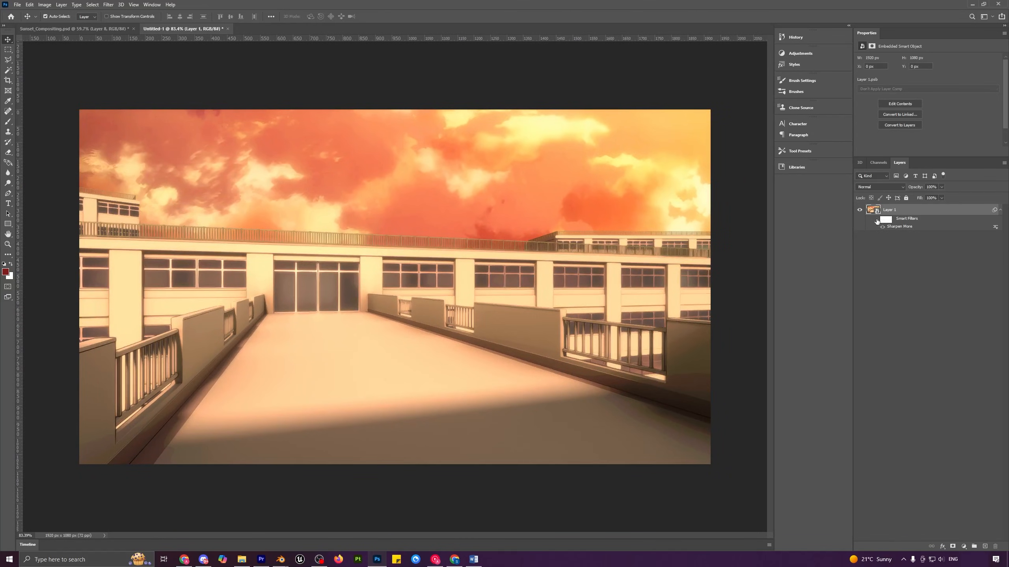
Step: Open the Camera Raw Filter for the layer and browse the Curve, Color Mixer, Color Grading and Basic adjustments
{"action": "left_click", "coordinate": [108, 5]}
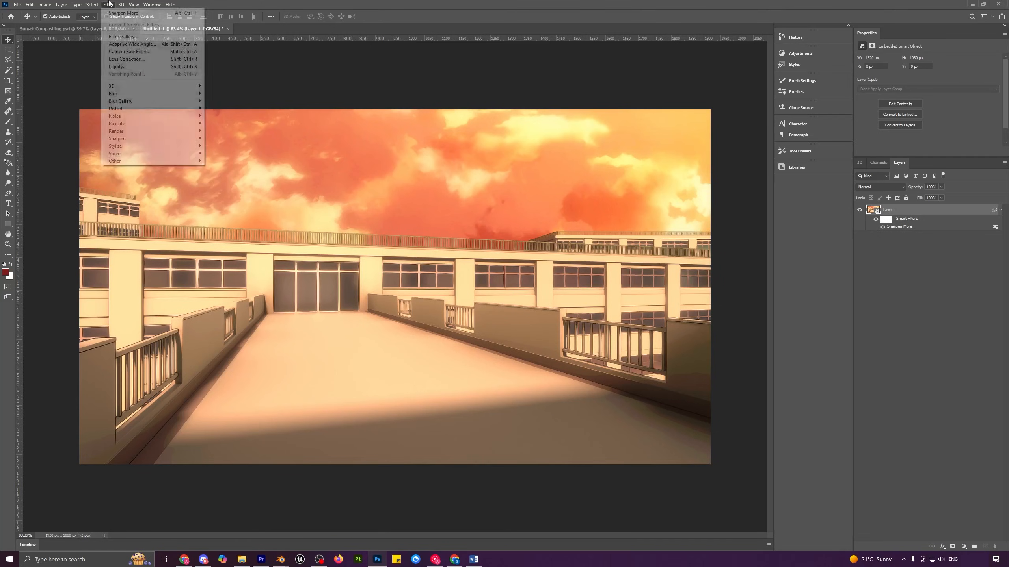
{"action": "left_click", "coordinate": [134, 52]}
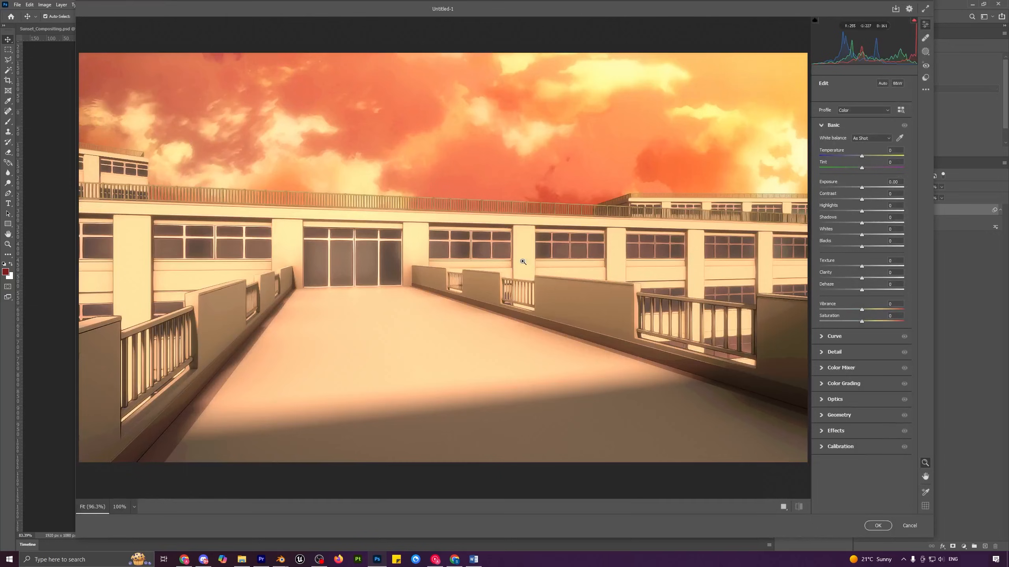
{"action": "left_click", "coordinate": [504, 261], "text": "alt"}
{"action": "left_click", "coordinate": [504, 261], "text": "alt"}
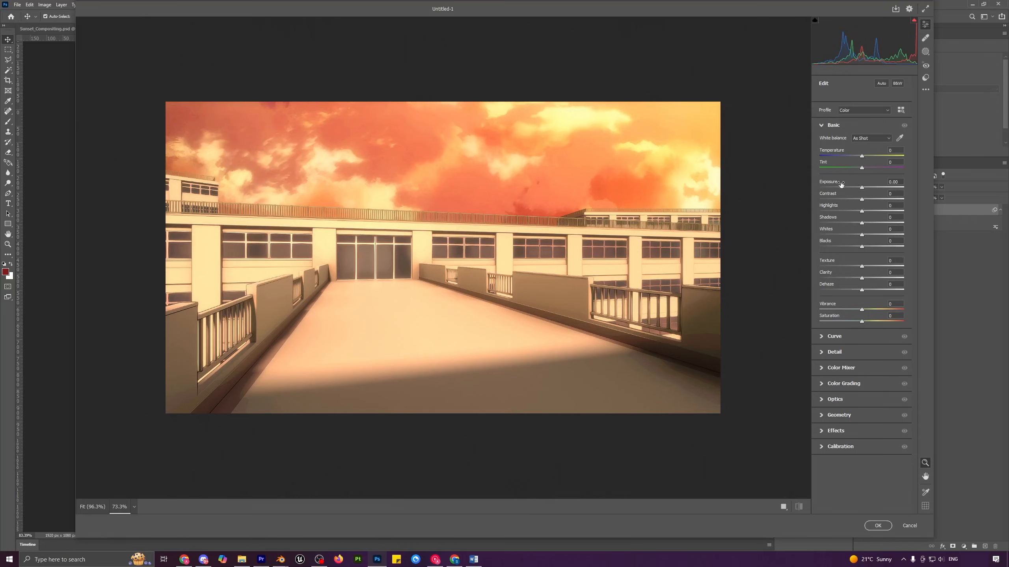
{"action": "left_click", "coordinate": [825, 337]}
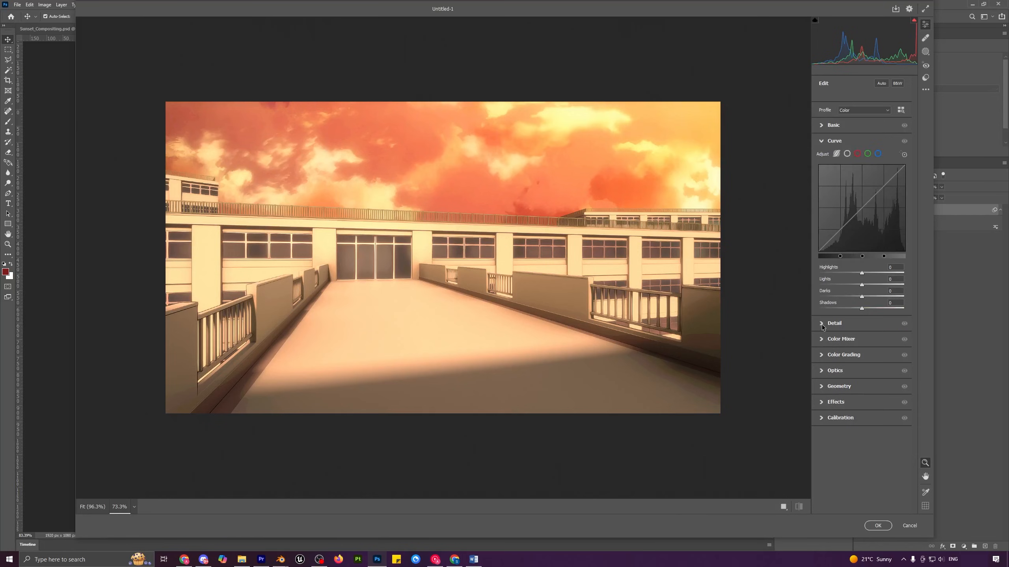
{"action": "left_click", "coordinate": [819, 338]}
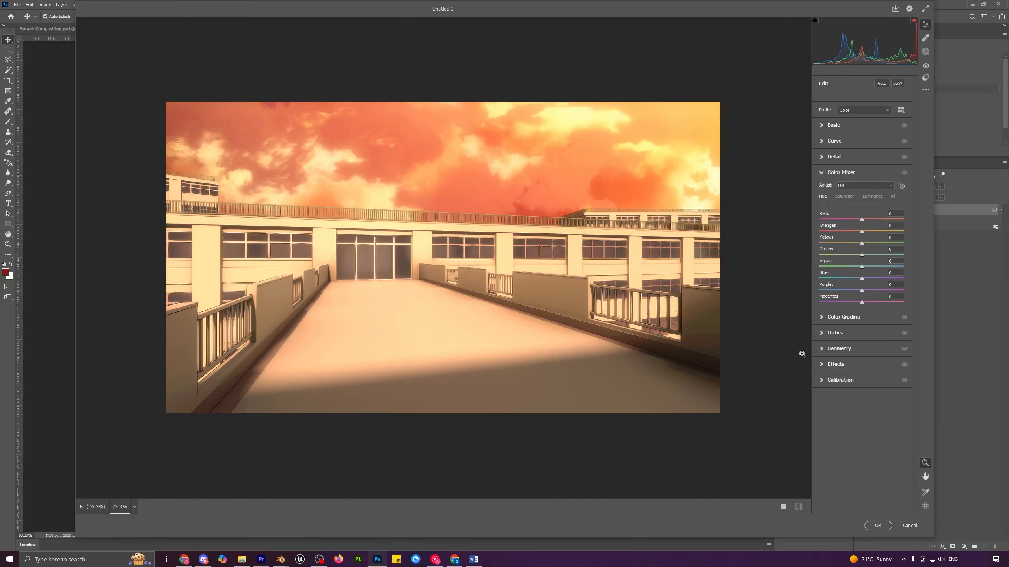
{"action": "left_click", "coordinate": [821, 317]}
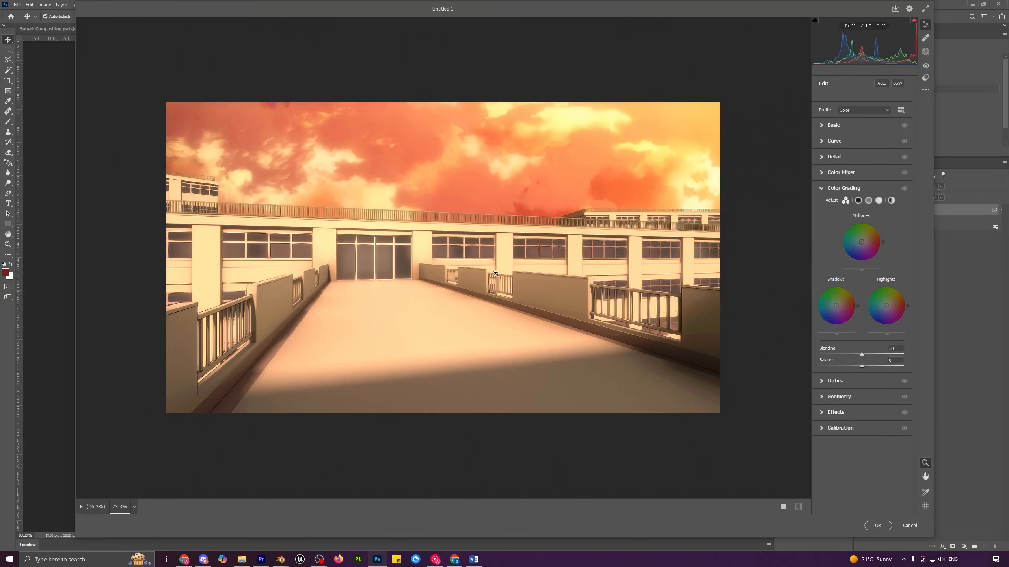
{"action": "left_click", "coordinate": [824, 126]}
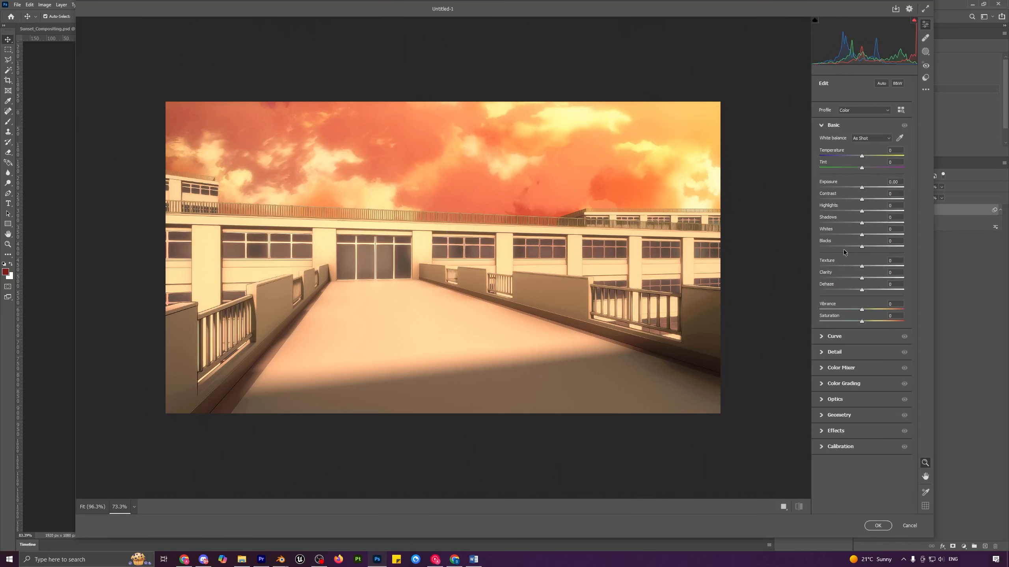
Step: Set Contrast to about +12, Texture to +32 and Clarity to +36 in the Camera Raw Filter
{"action": "left_click_drag", "start_coordinate": [862, 199], "coordinate": [866, 201]}
{"action": "left_click_drag", "start_coordinate": [862, 266], "coordinate": [737, 266]}
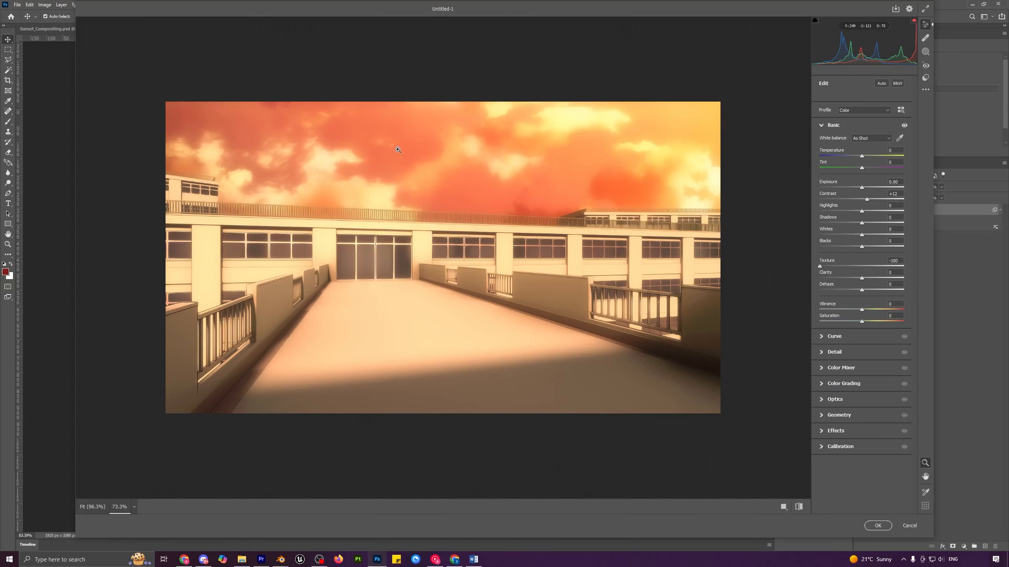
{"action": "left_click_drag", "start_coordinate": [821, 267], "coordinate": [876, 279]}
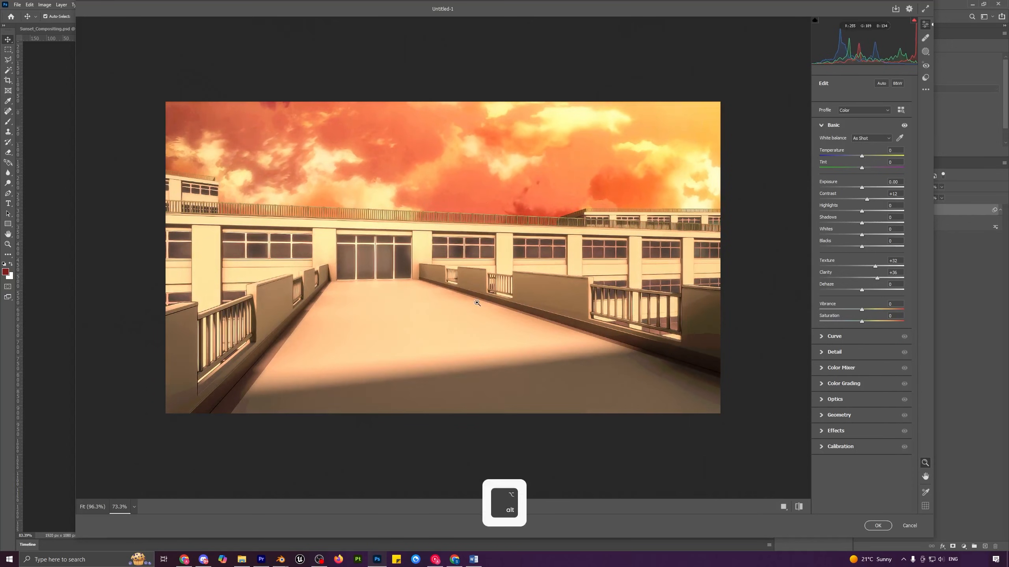
Step: Set Vibrance to +4 and Saturation to +1, and apply the Camera Raw Filter
{"action": "scroll", "coordinate": [479, 306], "scroll_direction": "down", "scroll_amount": 4, "text": "alt"}
{"action": "scroll", "coordinate": [480, 307], "scroll_direction": "up", "scroll_amount": 1, "text": "alt"}
{"action": "scroll", "coordinate": [480, 306], "scroll_direction": "up", "scroll_amount": 1, "text": "alt"}
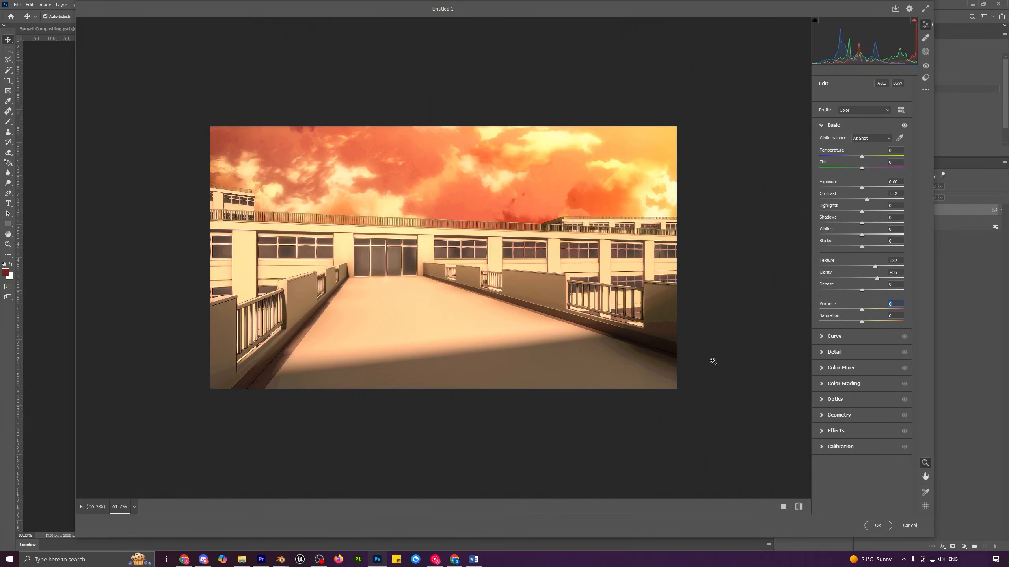
{"action": "left_click_drag", "start_coordinate": [861, 310], "coordinate": [862, 324]}
{"action": "scroll", "coordinate": [402, 256], "scroll_direction": "down", "scroll_amount": 1, "text": "alt"}
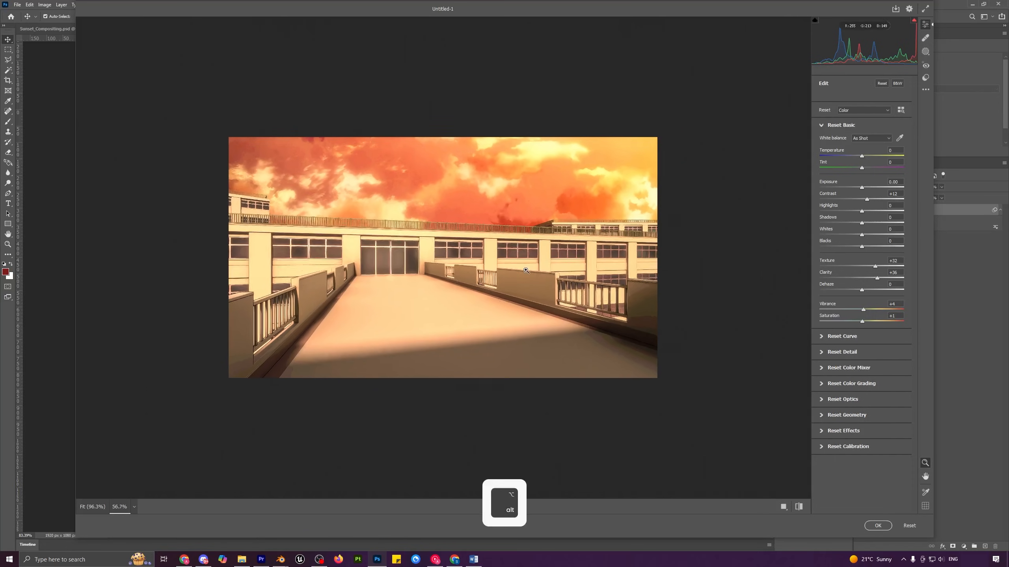
{"action": "scroll", "coordinate": [402, 256], "scroll_direction": "up", "scroll_amount": 3, "text": "alt"}
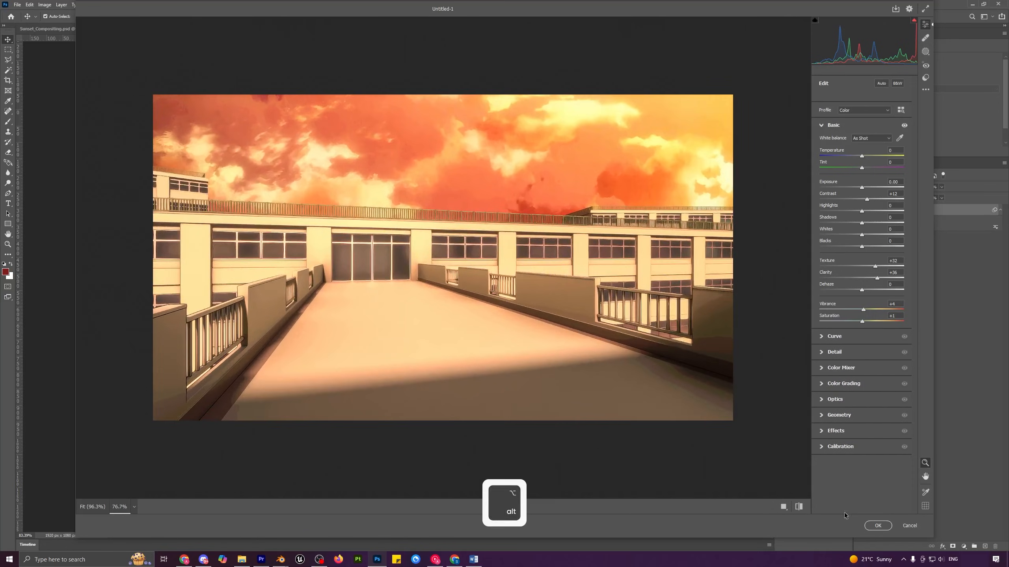
{"action": "left_click", "coordinate": [878, 526]}
Step: Toggle the layer's smart filters to compare the image with and without sharpening and Camera Raw adjustments
{"action": "scroll", "coordinate": [462, 348], "scroll_direction": "down", "scroll_amount": 2, "text": "alt"}
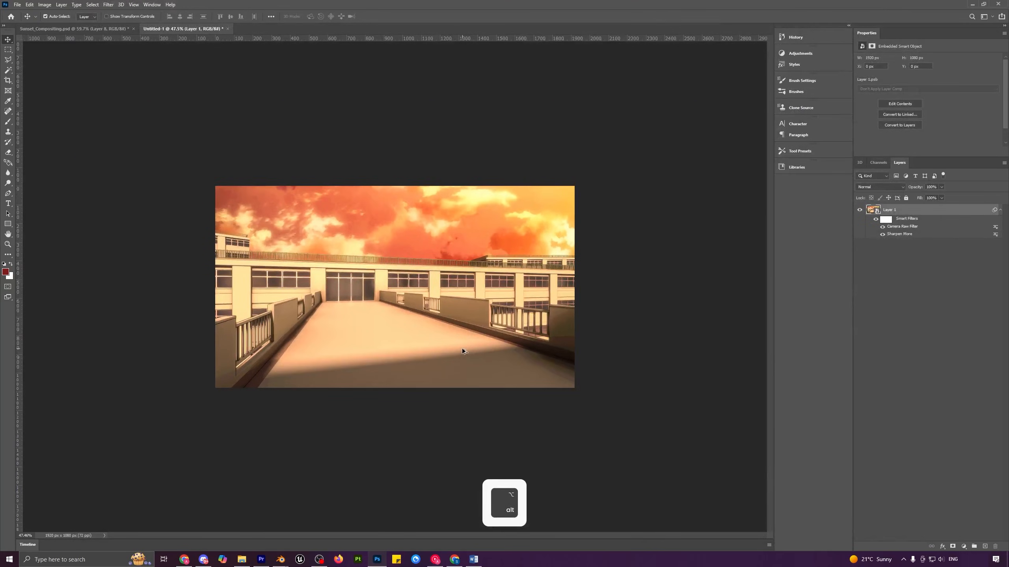
{"action": "scroll", "coordinate": [462, 348], "scroll_direction": "up", "scroll_amount": 1, "text": "alt"}
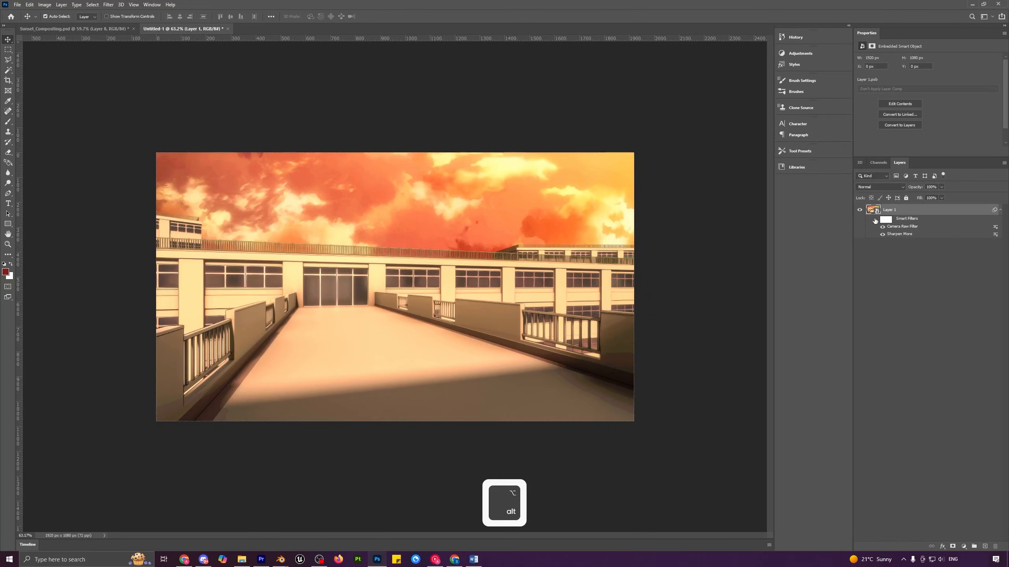
{"action": "left_click", "coordinate": [875, 221]}
{"action": "left_click", "coordinate": [875, 221]}
{"action": "scroll", "coordinate": [396, 329], "scroll_direction": "up", "scroll_amount": 1, "text": "alt"}
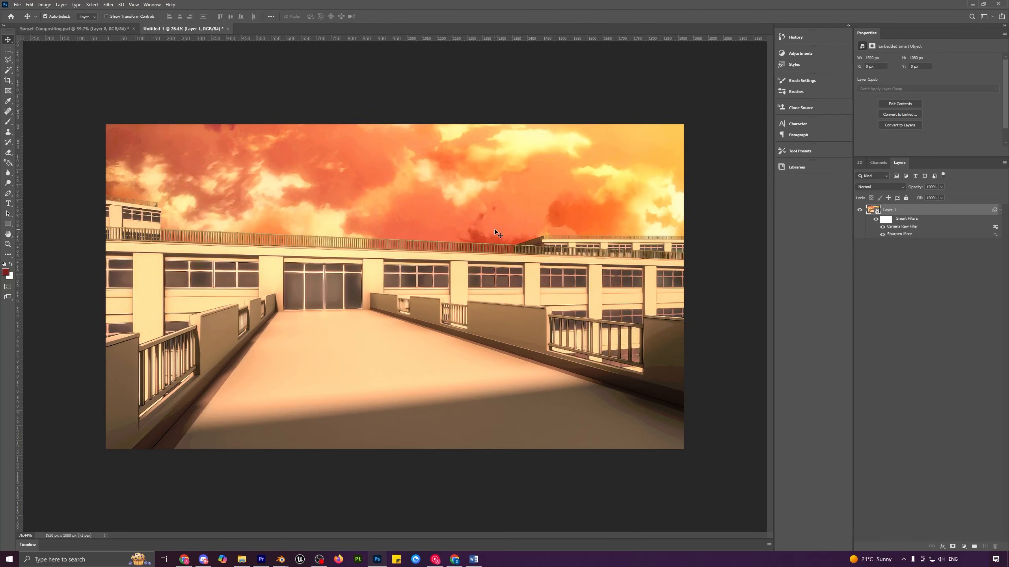
Step: Start a Color Balance adjustment on the layer and shift the shadows and midtones slightly toward red
{"action": "left_click", "coordinate": [45, 5]}
{"action": "mouse_move", "coordinate": [59, 25]}
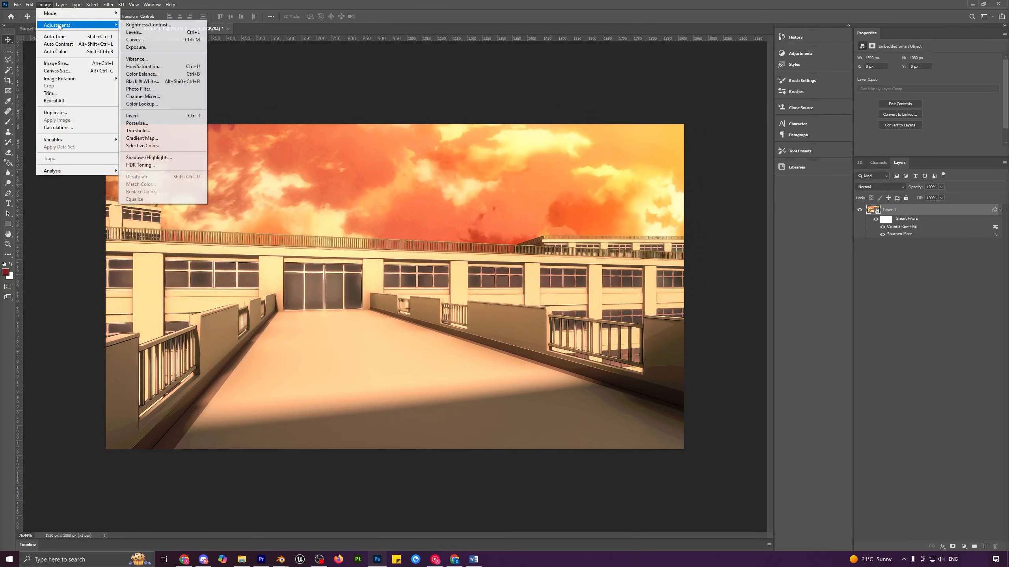
{"action": "left_click", "coordinate": [150, 75]}
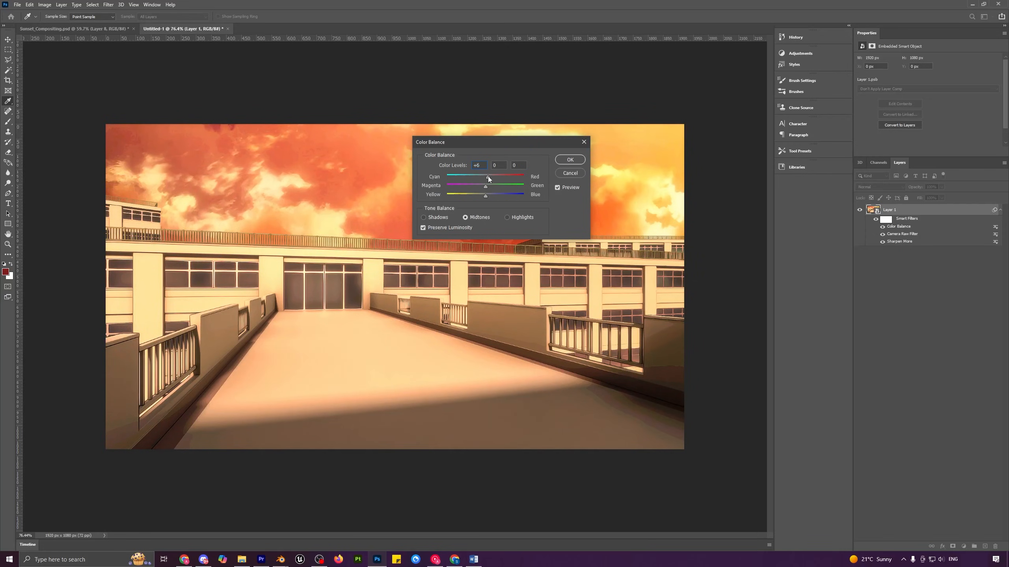
{"action": "left_click", "coordinate": [436, 216]}
{"action": "left_click_drag", "start_coordinate": [487, 178], "coordinate": [488, 177]}
{"action": "left_click", "coordinate": [474, 218]}
{"action": "left_click_drag", "start_coordinate": [492, 180], "coordinate": [491, 179]}
Step: Toggle the Color Balance preview to compare the image with and without the color shift
{"action": "left_click", "coordinate": [558, 187]}
{"action": "left_click", "coordinate": [558, 187]}
{"action": "left_click", "coordinate": [558, 186]}
{"action": "left_click", "coordinate": [558, 187]}
Step: Shift the Color Balance highlights toward red and set their yellow-blue level to -8, applying the adjustment
{"action": "left_click", "coordinate": [424, 217]}
{"action": "left_click", "coordinate": [506, 218]}
{"action": "left_click_drag", "start_coordinate": [485, 197], "coordinate": [484, 196]}
{"action": "left_click_drag", "start_coordinate": [482, 196], "coordinate": [483, 195]}
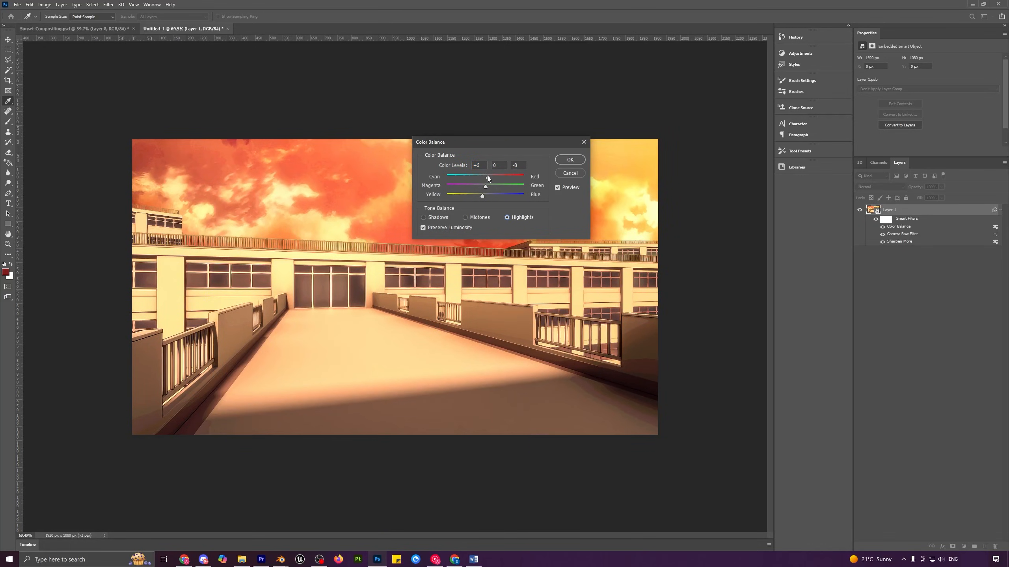
{"action": "left_click_drag", "start_coordinate": [489, 178], "coordinate": [491, 179]}
{"action": "left_click", "coordinate": [569, 159]}
{"action": "key", "text": "v"}
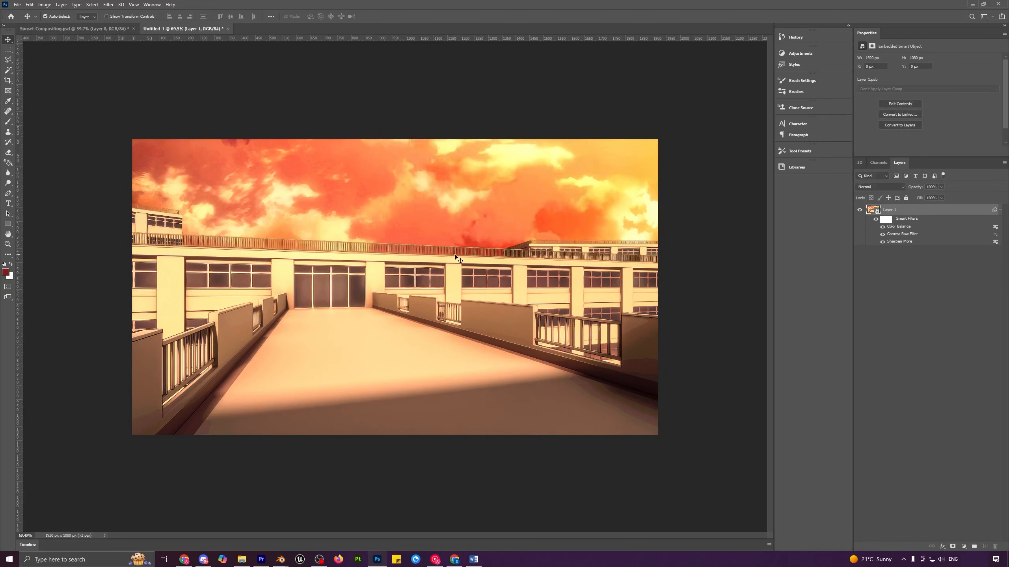
Step: Toggle the Color Balance filter and all smart filters to compare the graded image with the original render
{"action": "scroll", "coordinate": [604, 258], "scroll_direction": "up", "scroll_amount": 3, "text": "alt"}
{"action": "scroll", "coordinate": [604, 258], "scroll_direction": "down", "scroll_amount": 4, "text": "alt"}
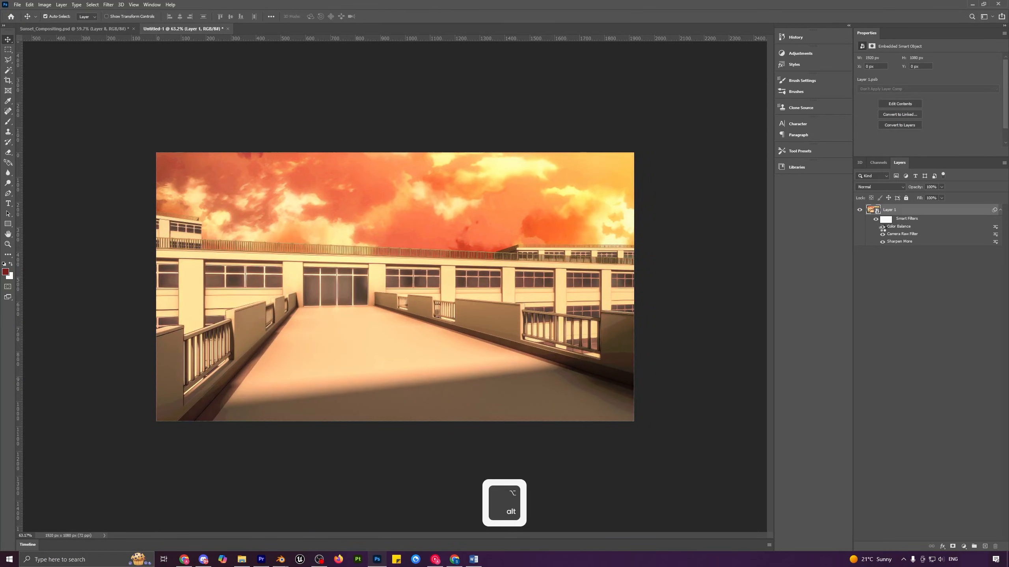
{"action": "left_click", "coordinate": [882, 227]}
{"action": "scroll", "coordinate": [418, 273], "scroll_direction": "down", "scroll_amount": 1, "text": "alt"}
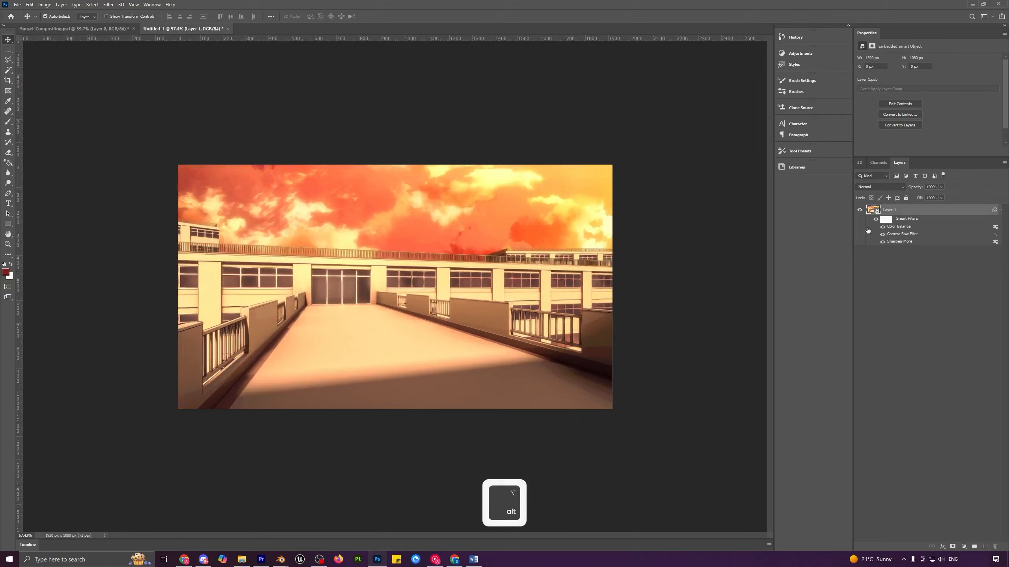
{"action": "left_click", "coordinate": [877, 222]}
{"action": "left_click", "coordinate": [877, 222]}
{"action": "scroll", "coordinate": [459, 310], "scroll_direction": "down", "scroll_amount": 2, "text": "alt"}
{"action": "scroll", "coordinate": [462, 319], "scroll_direction": "up", "scroll_amount": 4, "text": "alt"}
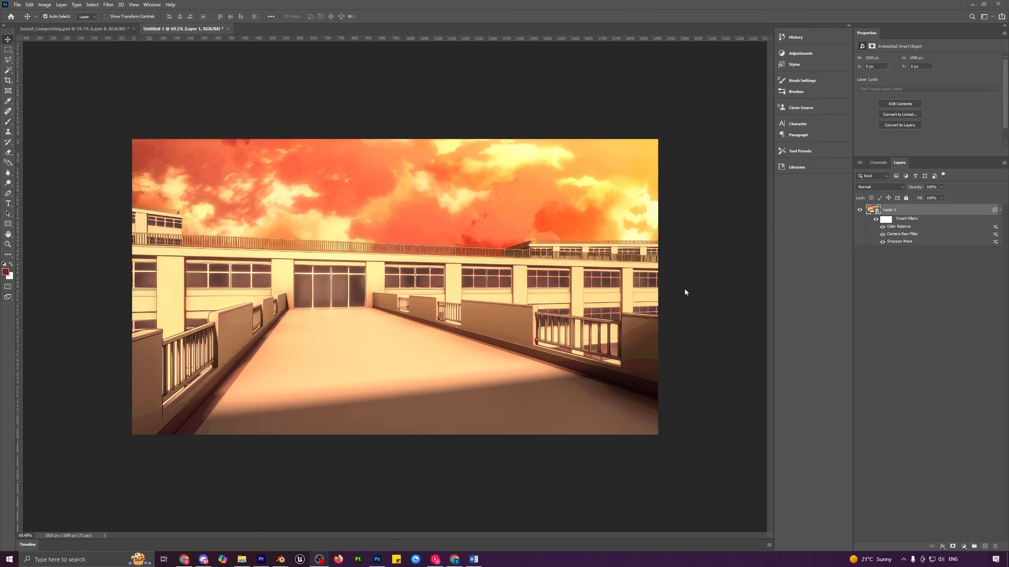